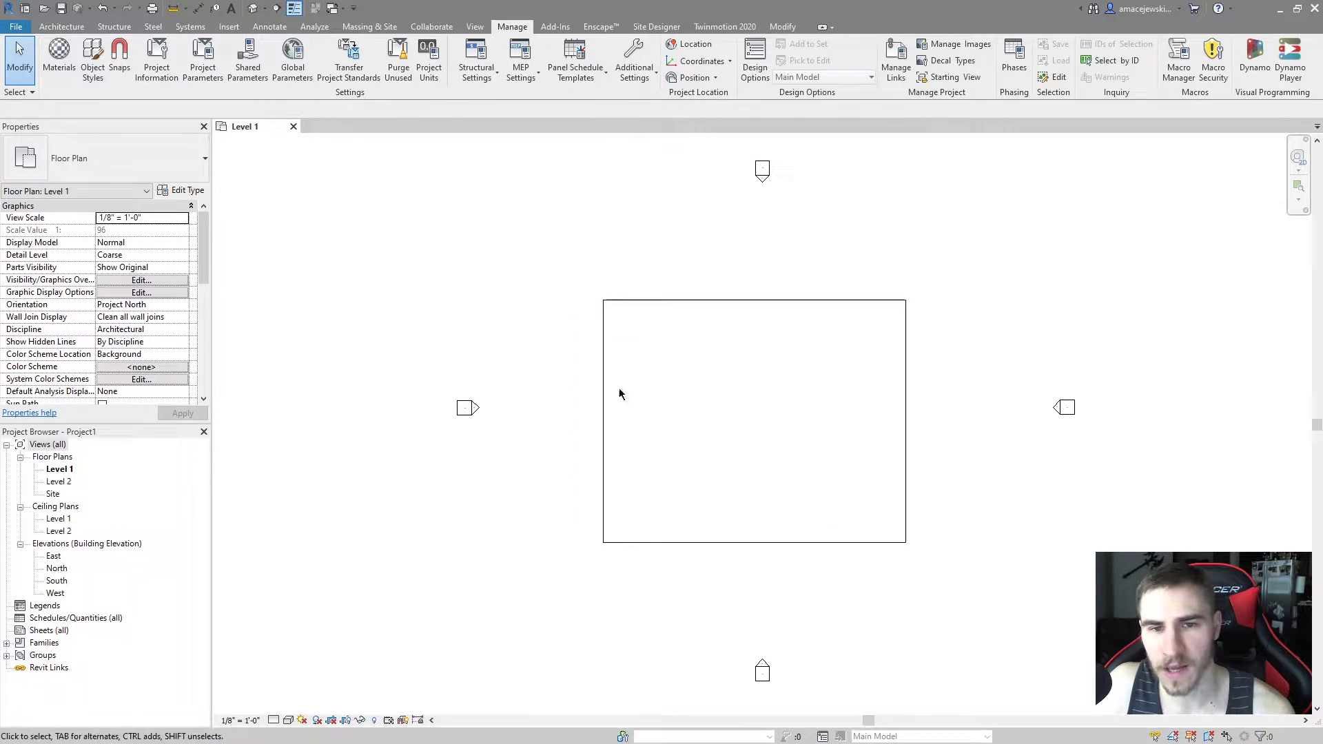
Open the Material Browser and examine the project materials list and the appearance settings of Acoustic Ceiling Tile 24 x 24.
left_click(789, 303)
key("Escape")
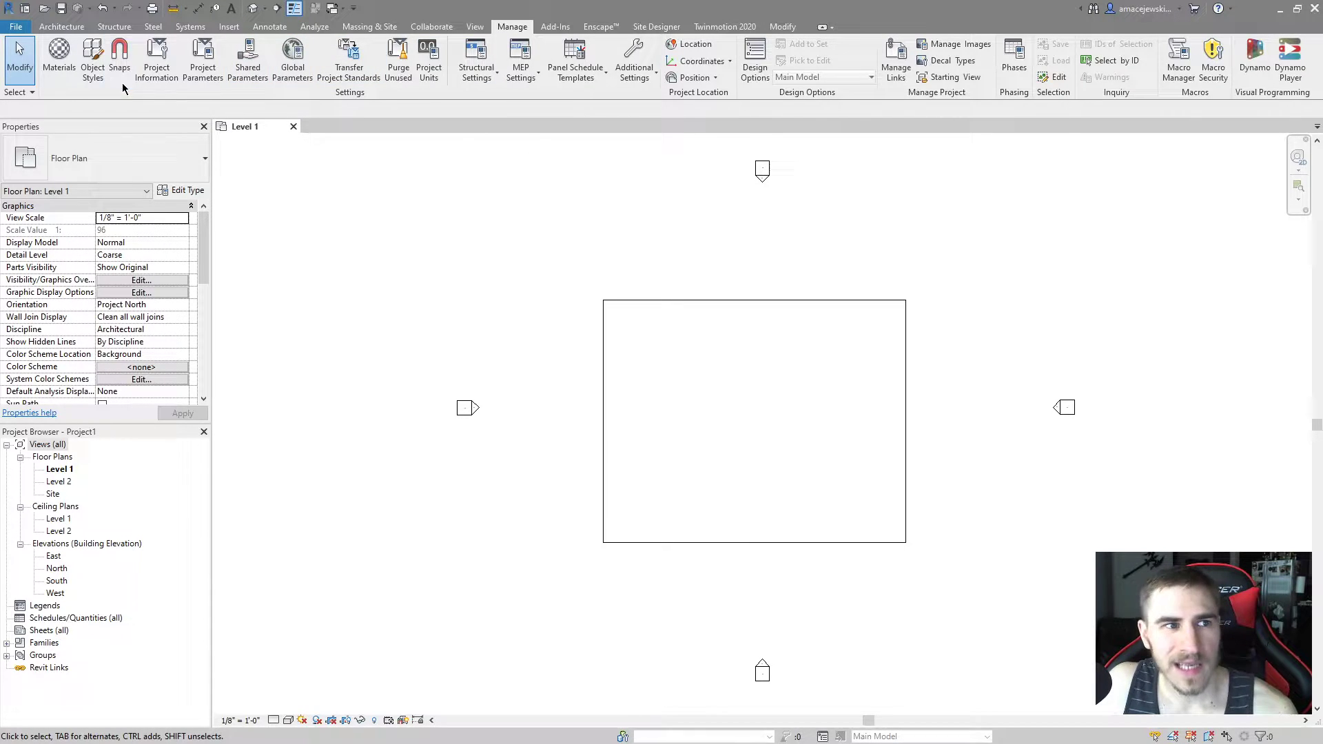
left_click(58, 59)
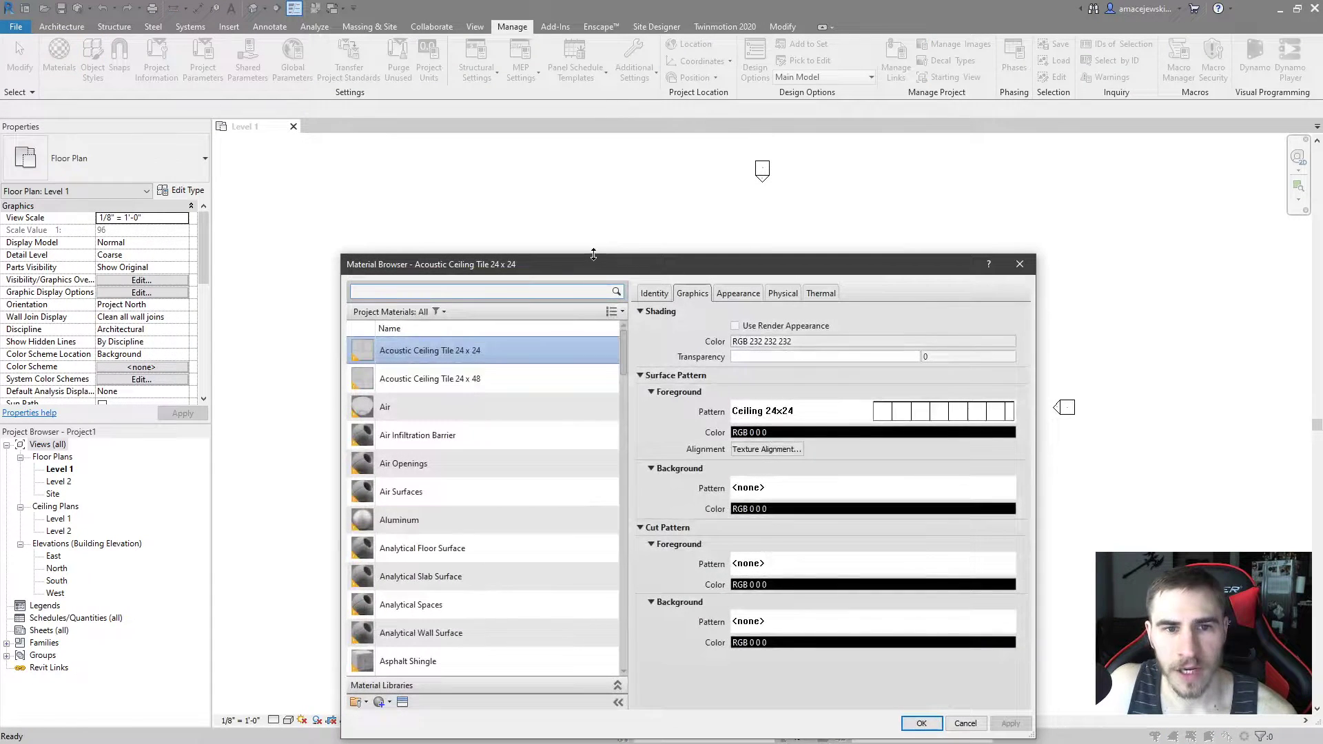
left_click_drag(593, 255, 597, 175)
scroll(461, 368, "down", 5)
scroll(460, 369, "down", 5)
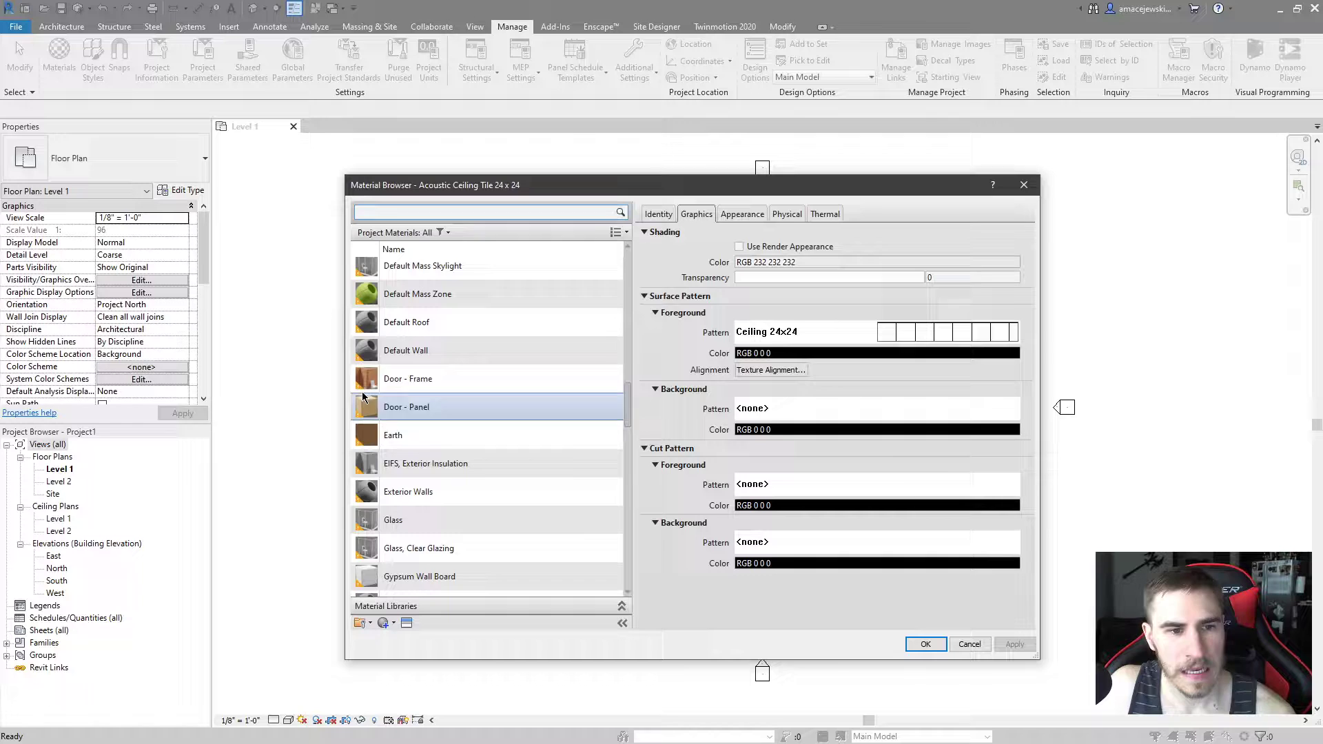
mouse_move(357, 391)
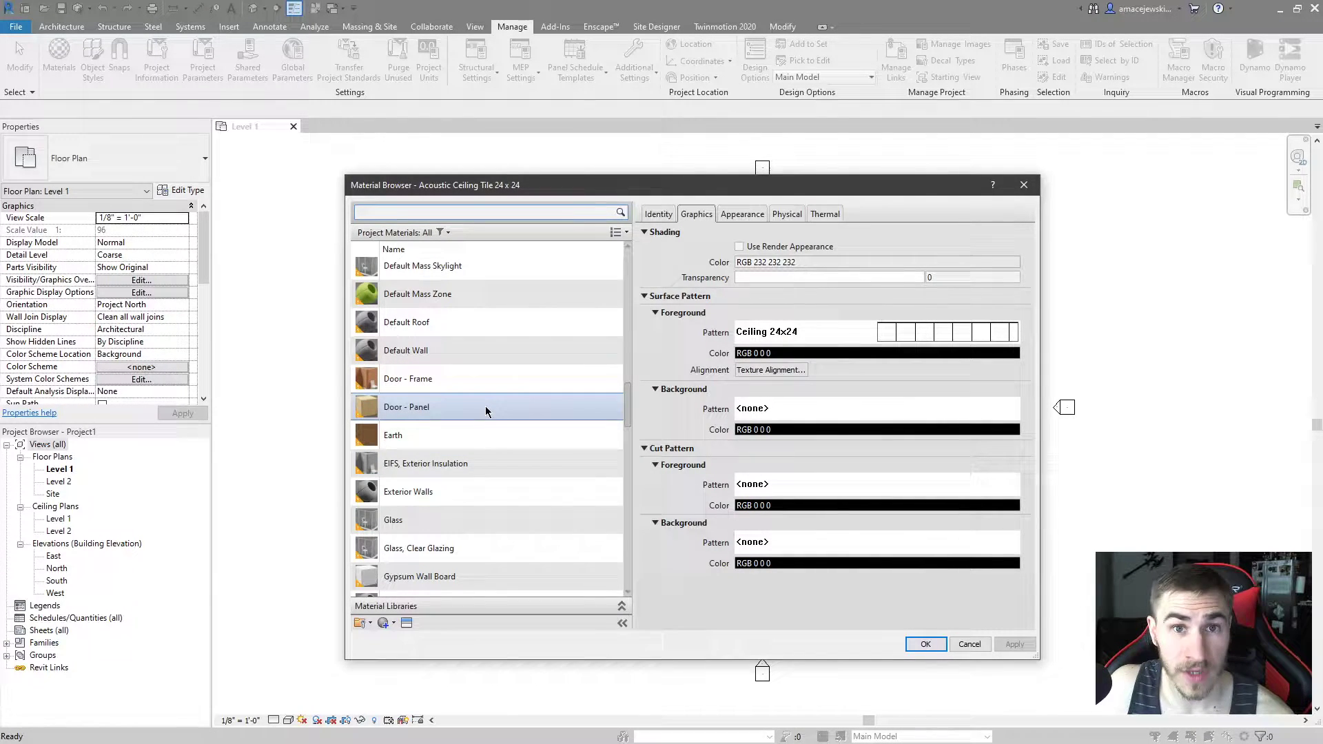
scroll(482, 441, "up", 4)
scroll(480, 429, "up", 4)
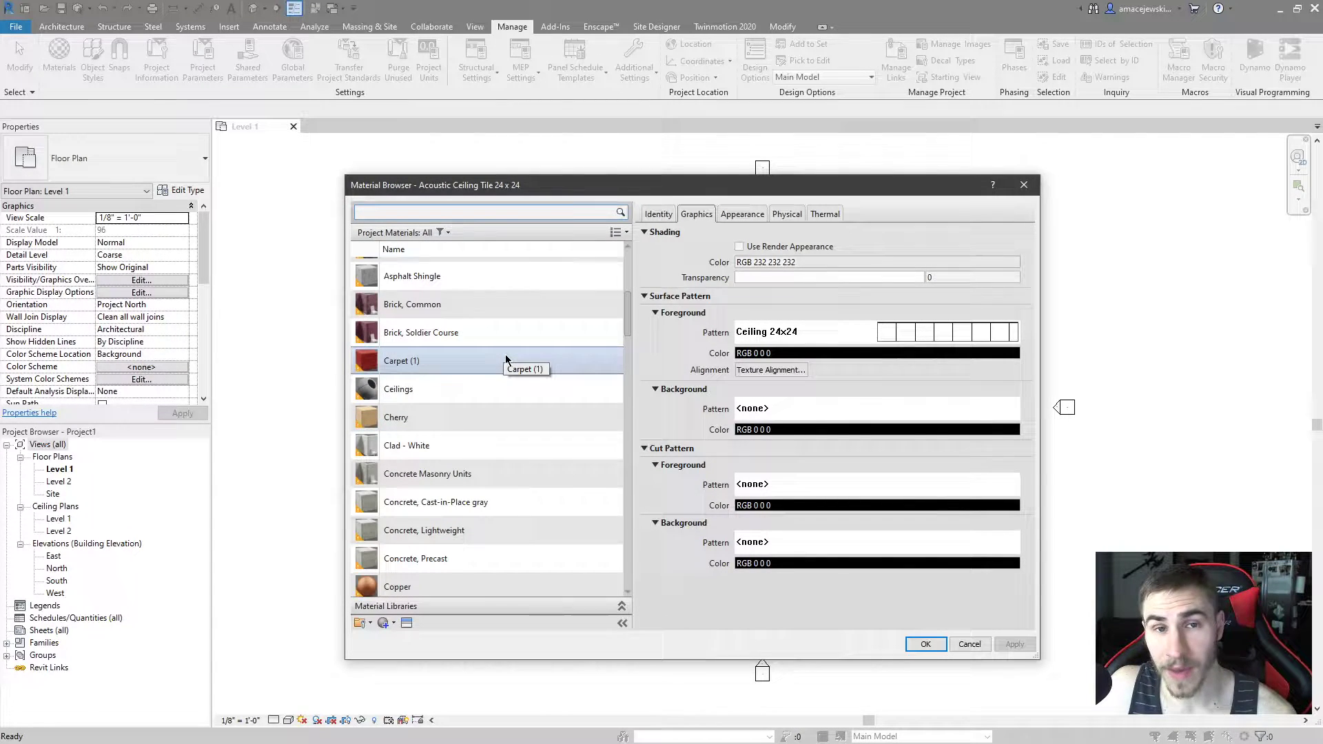
left_click(751, 212)
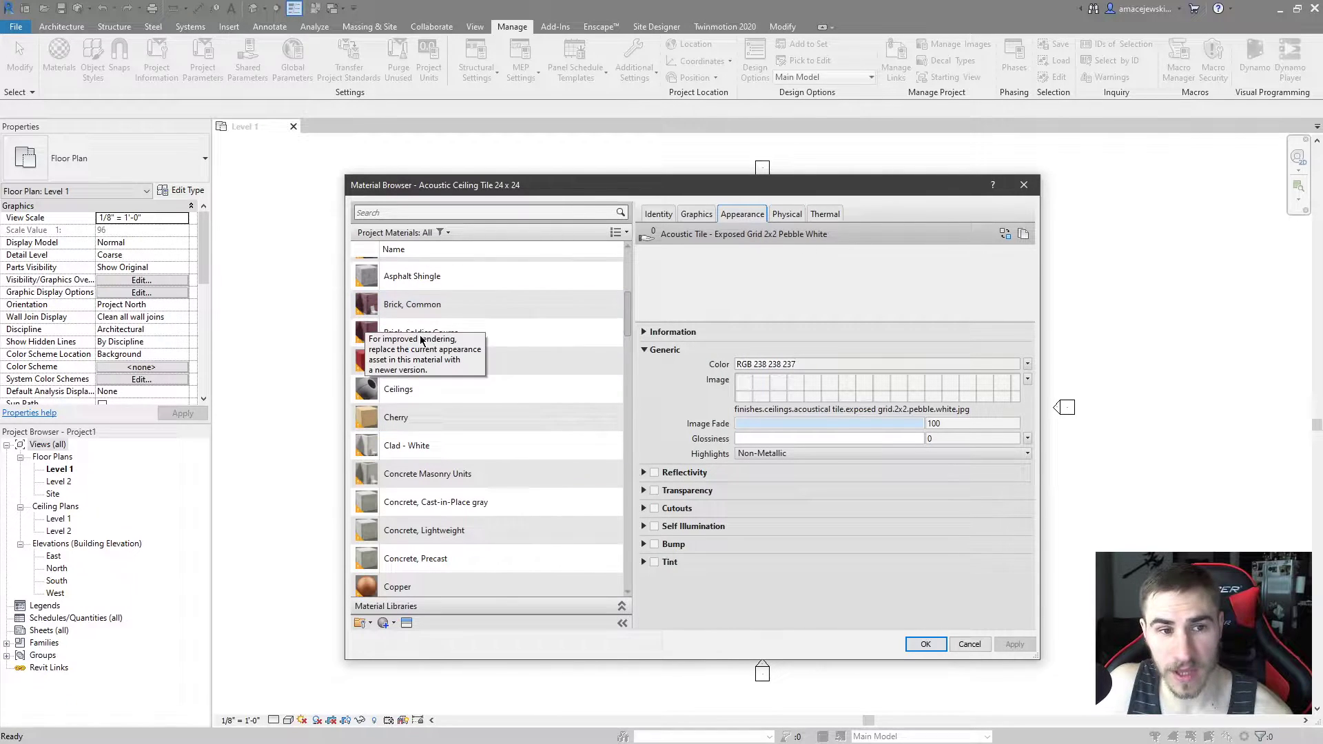
scroll(478, 386, "down", 1)
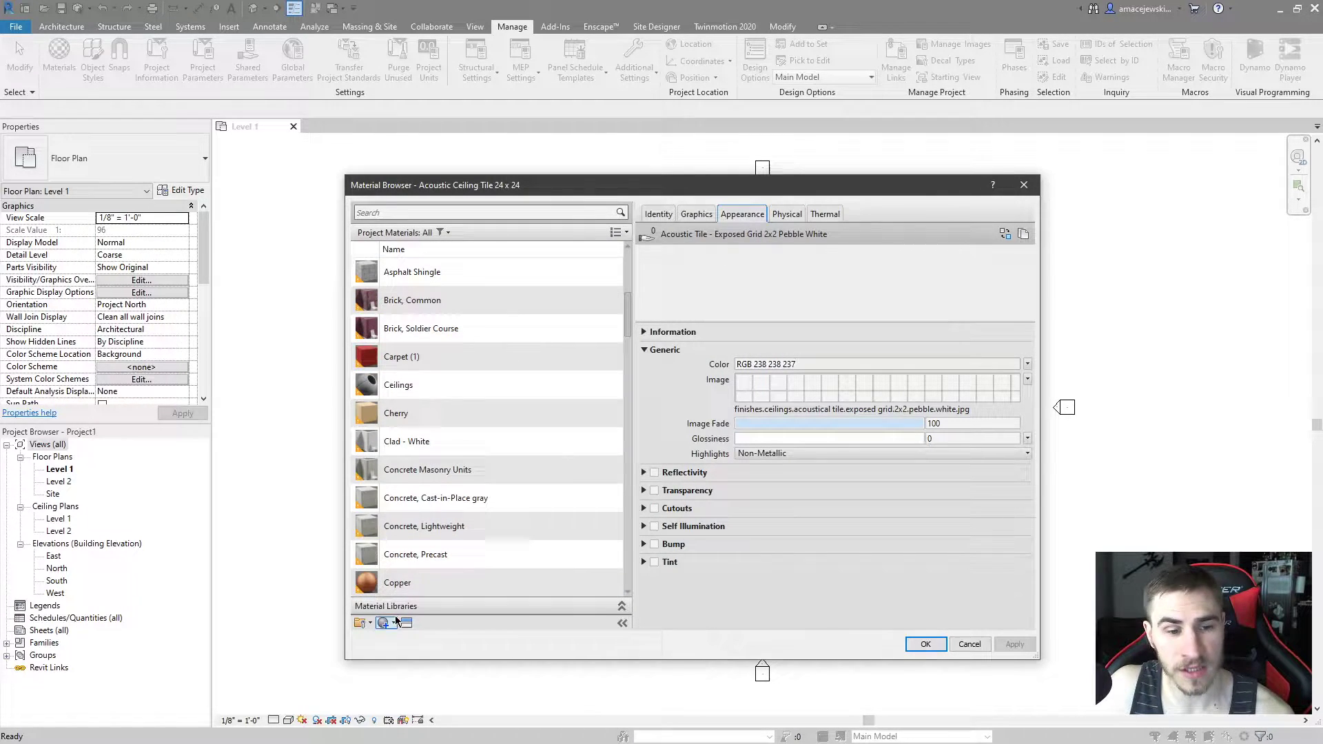
Create a new project material and name it Concrete.
left_click(385, 623)
left_click(413, 636)
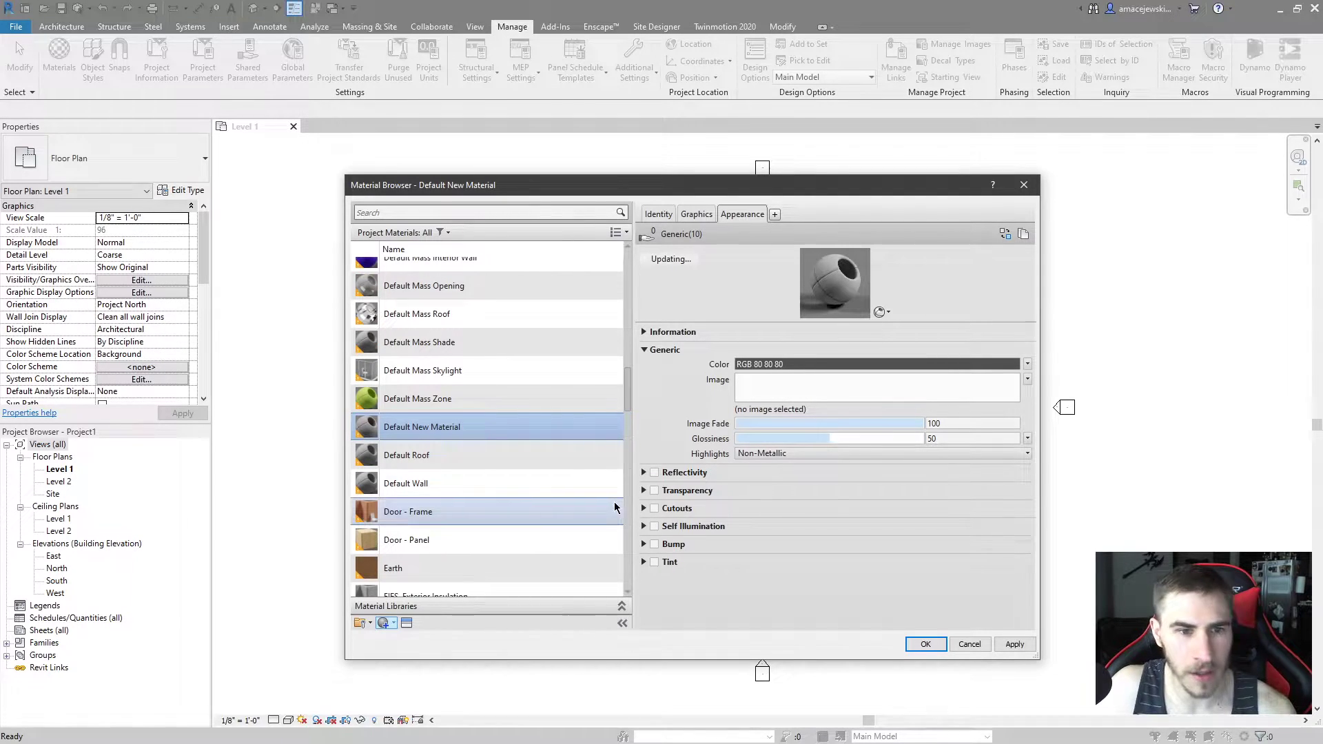
right_click(440, 433)
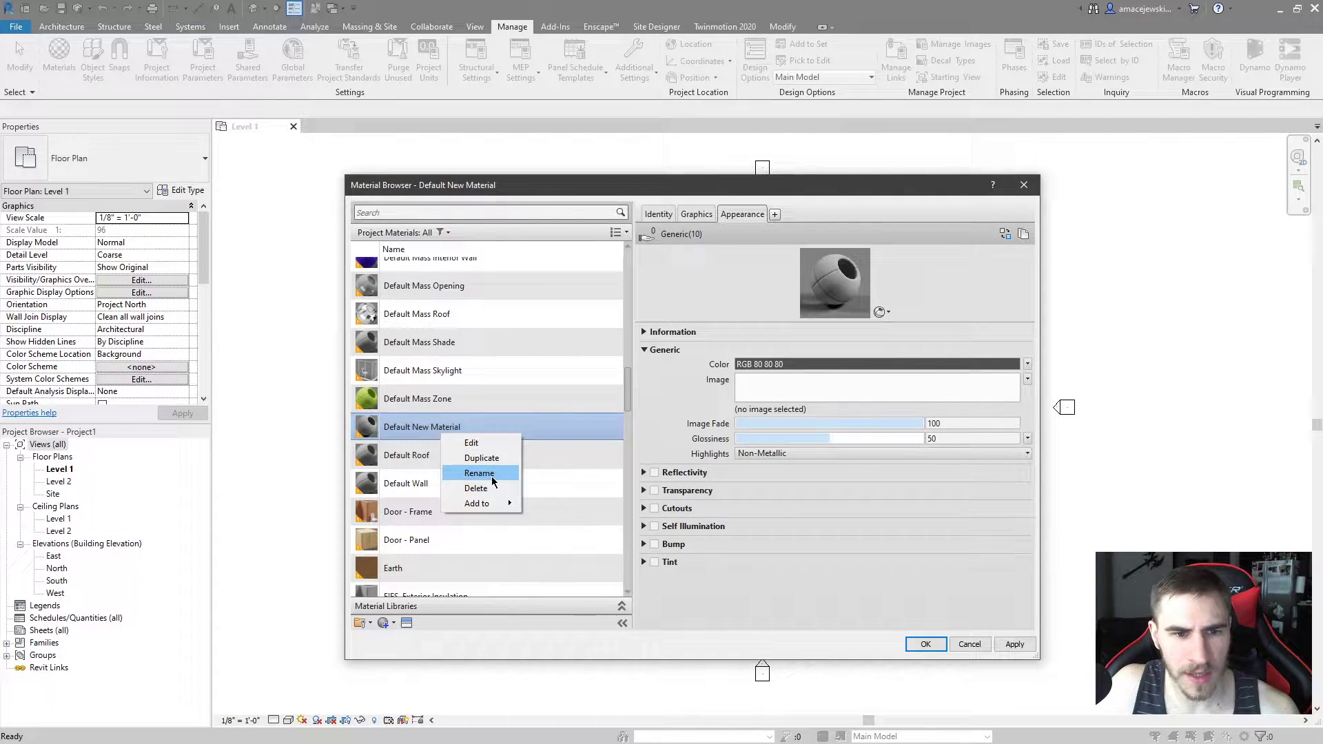
left_click(490, 476)
type("Concrete")
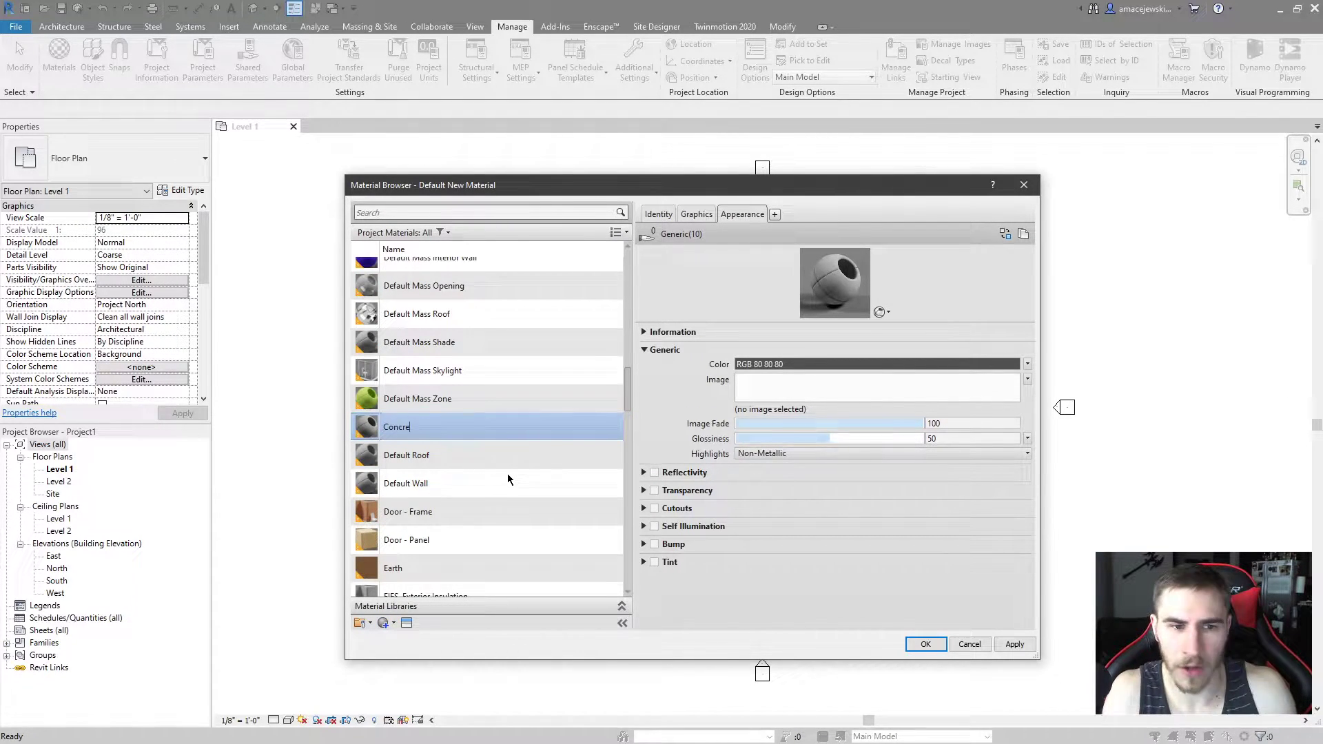
key("Return")
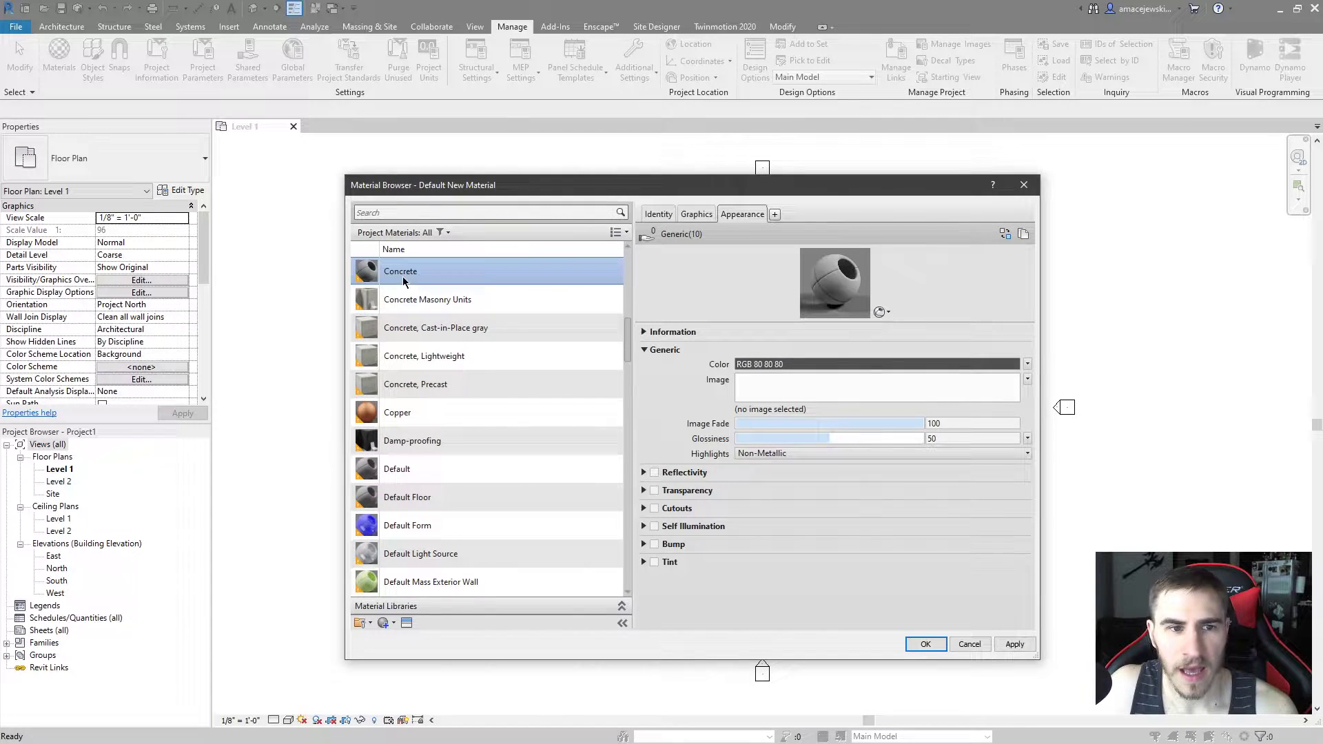
scroll(356, 356, "up", 1)
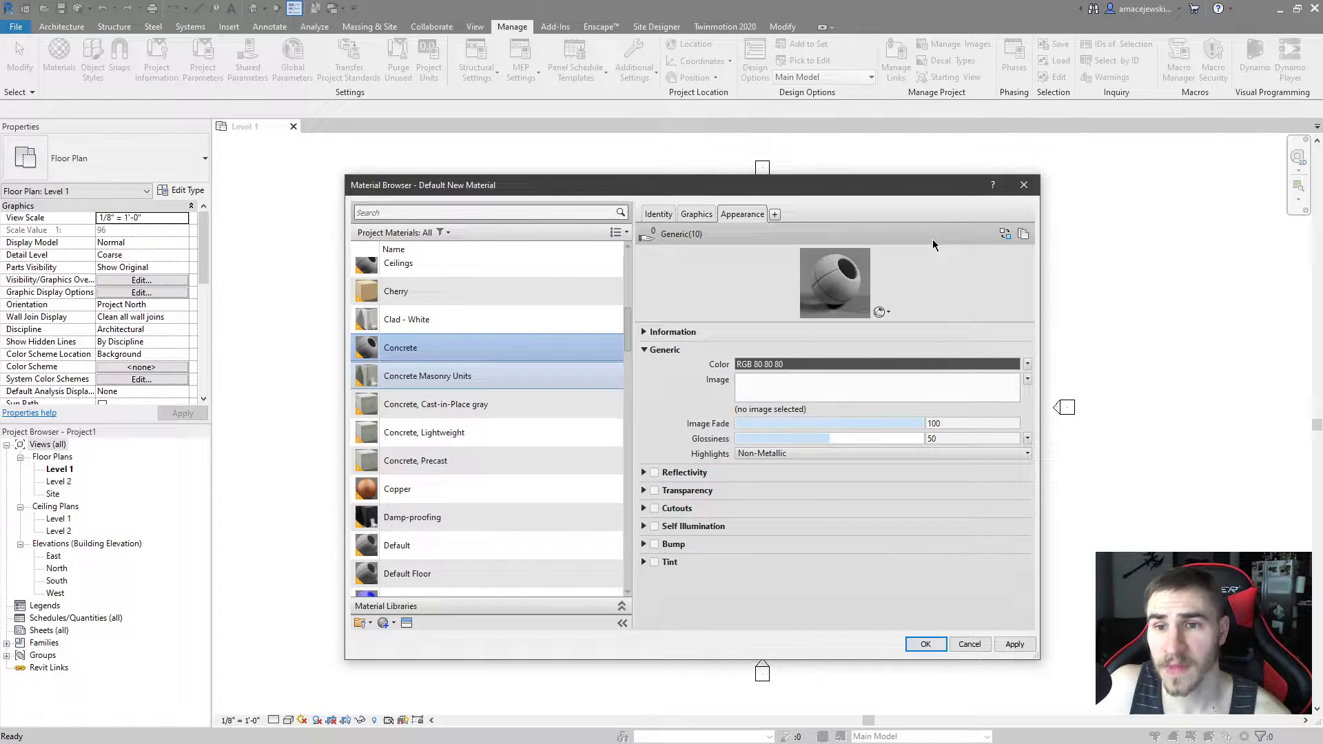
Replace the Concrete material's appearance asset with Asphalt Shingles - Standard - Light Grey from the Appearance Library.
left_click(1004, 234)
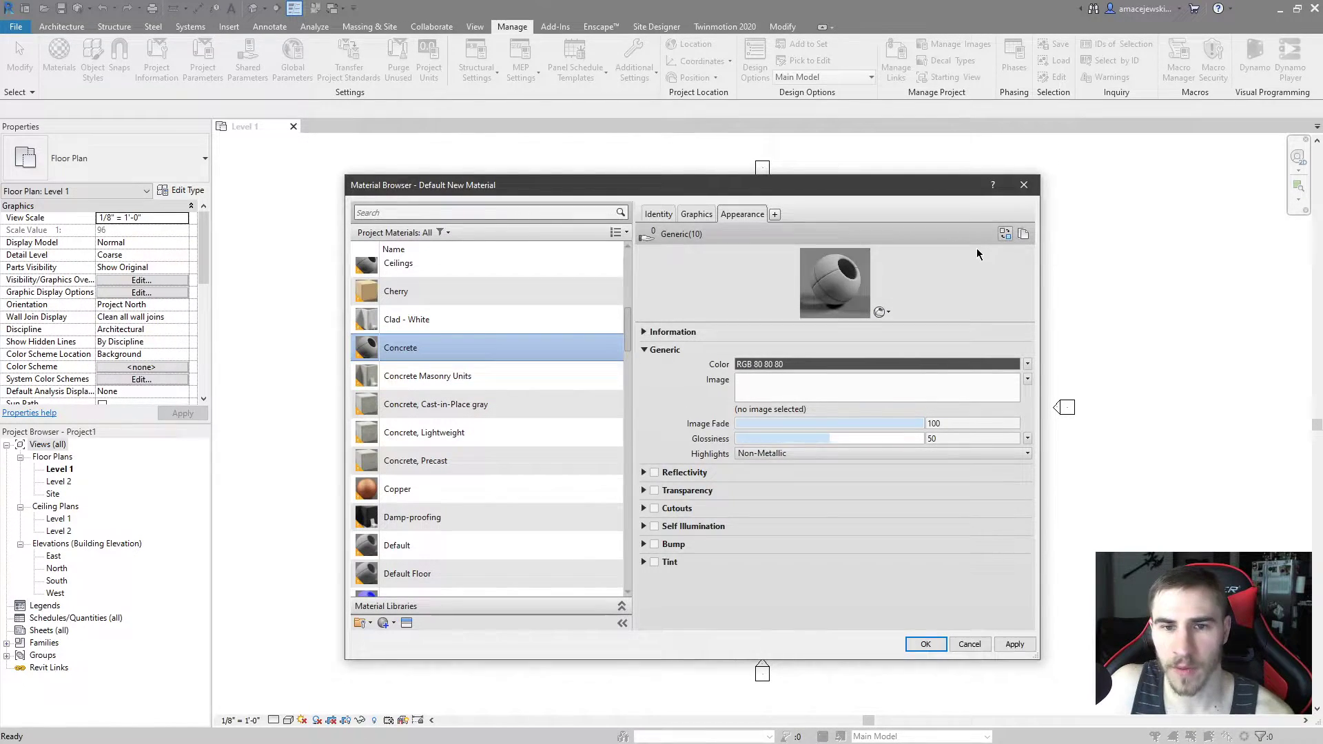
left_click(496, 218)
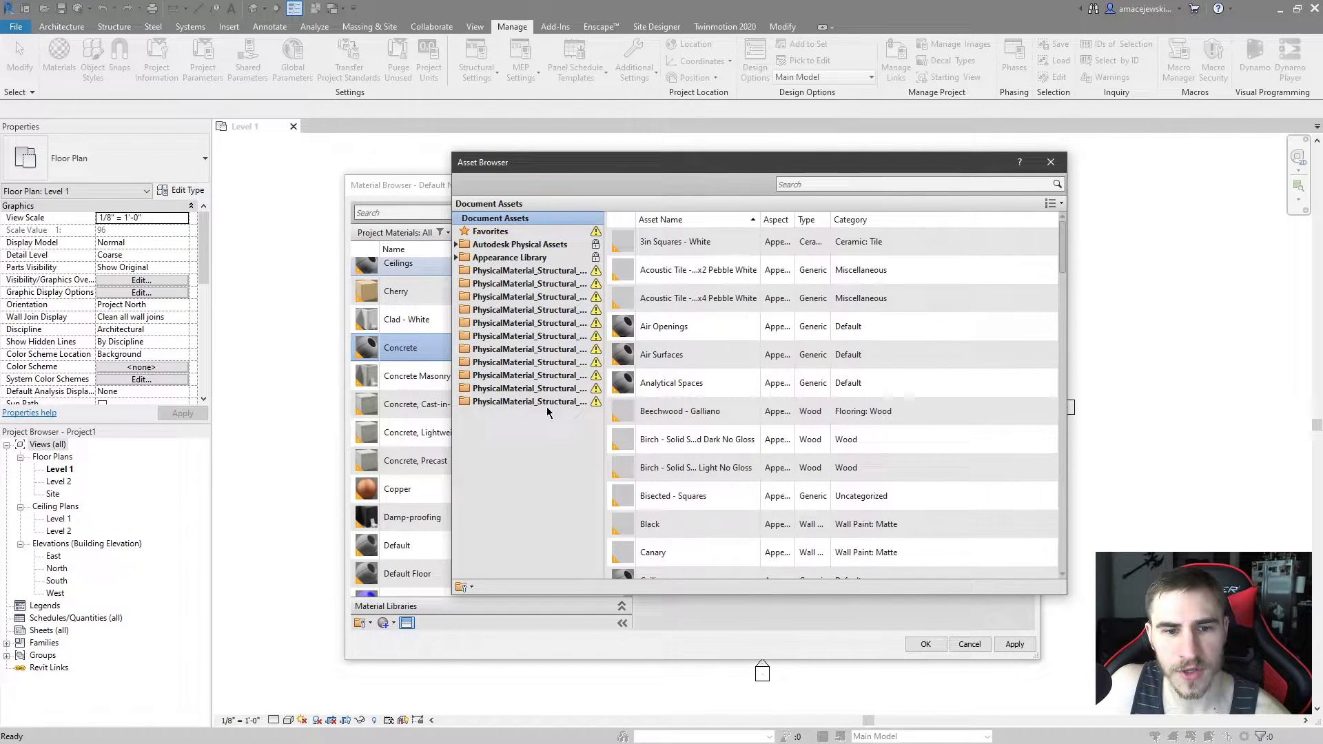
left_click(509, 258)
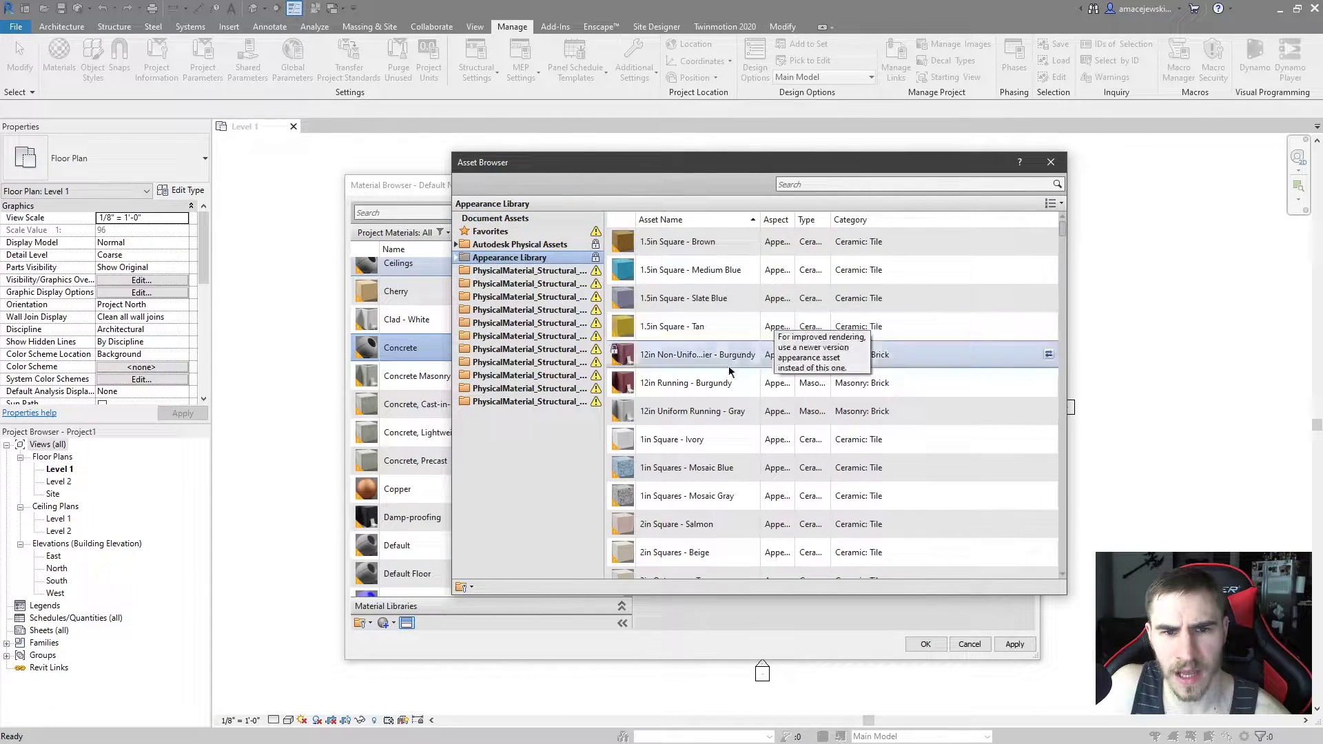
scroll(766, 336, "down", 5)
scroll(766, 337, "down", 8)
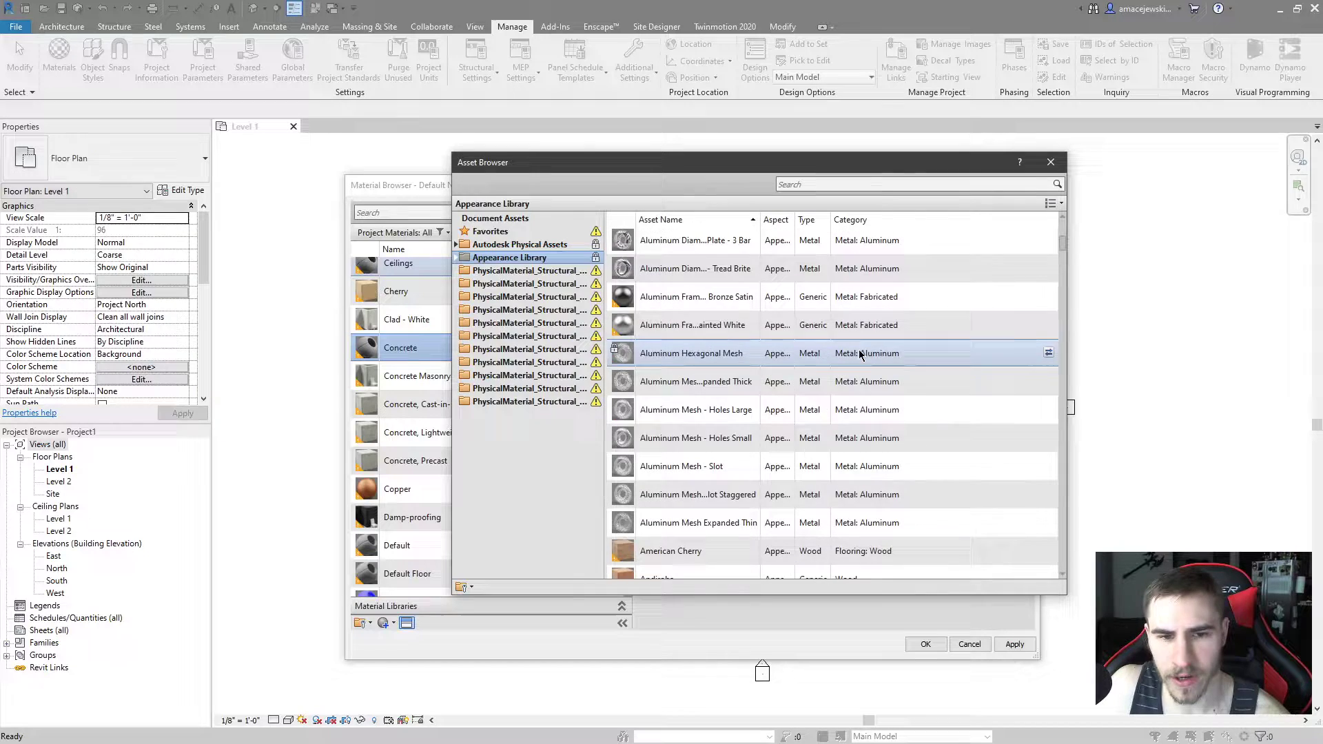
scroll(687, 417, "down", 2)
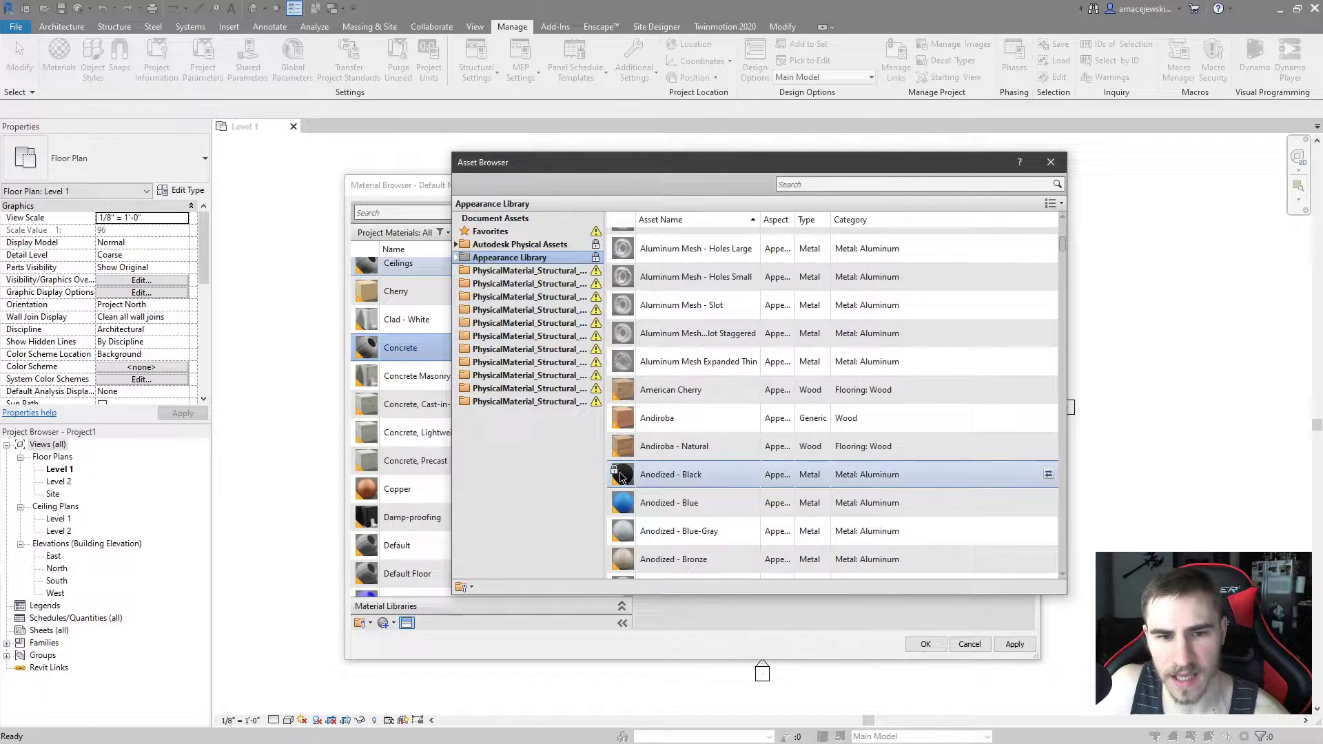
scroll(641, 507, "down", 5)
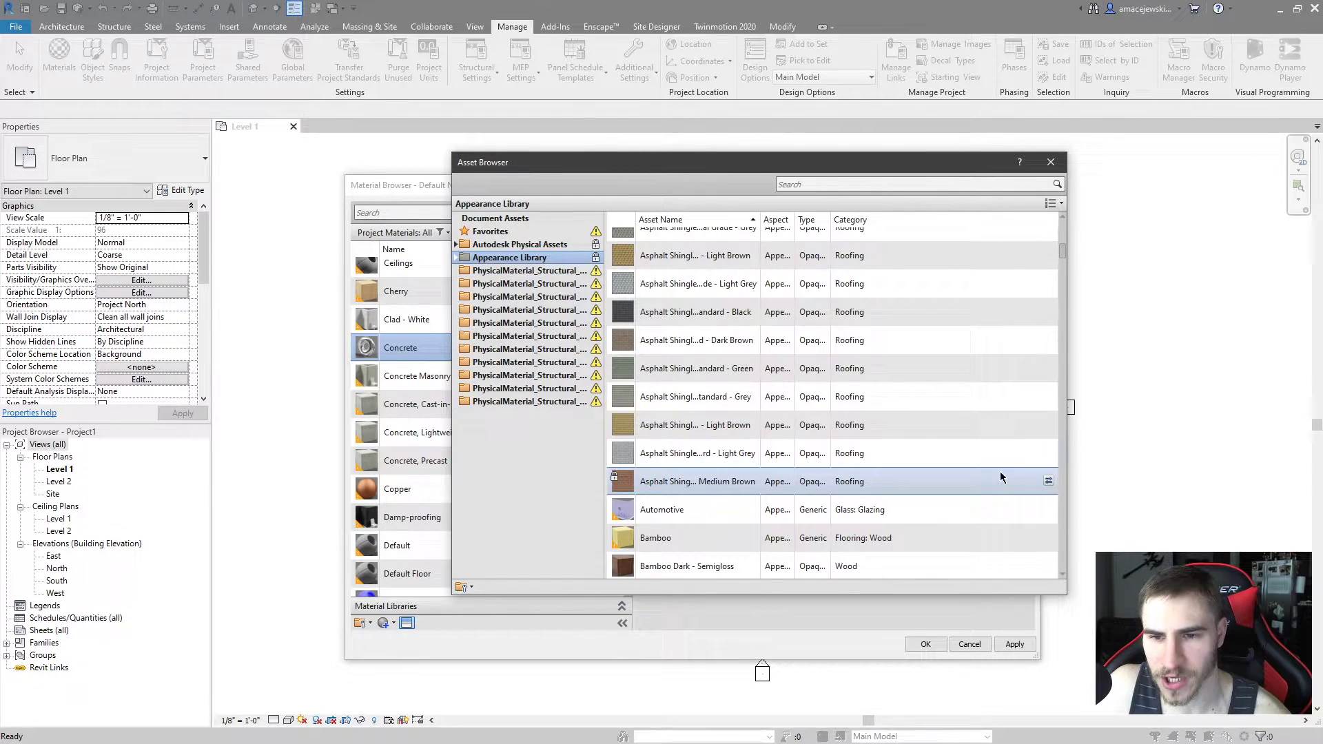
double_click(696, 452)
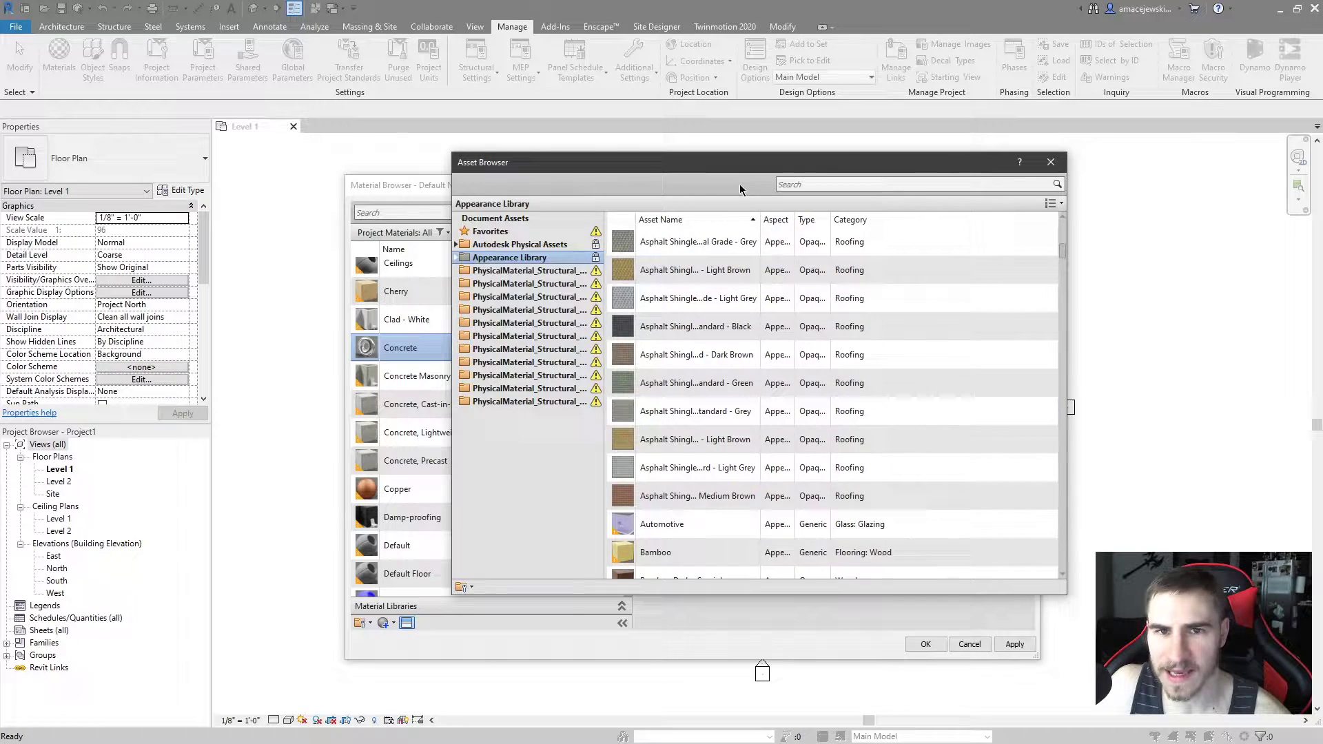
left_click(1050, 162)
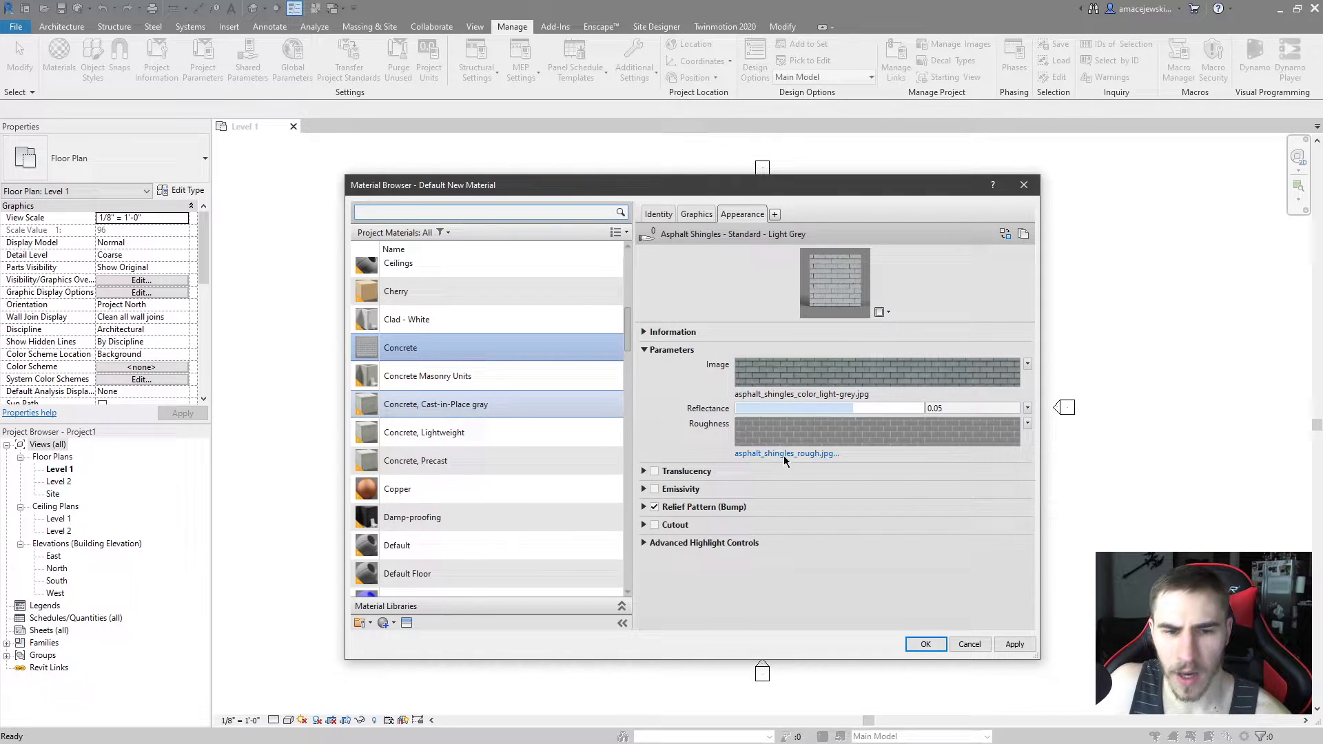
Expand the Relief Pattern (Bump) and Advanced Highlight Controls settings of the Concrete material's appearance to examine its image maps.
left_click(644, 508)
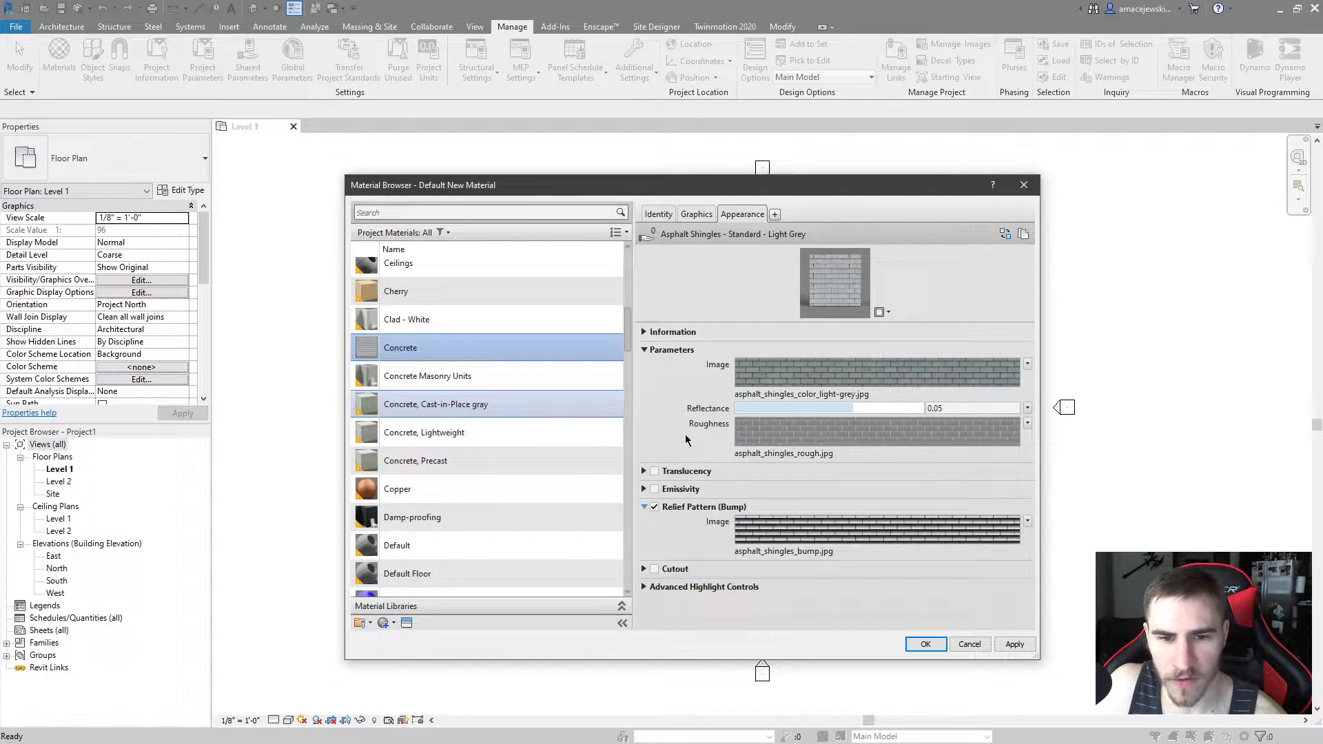
left_click(645, 587)
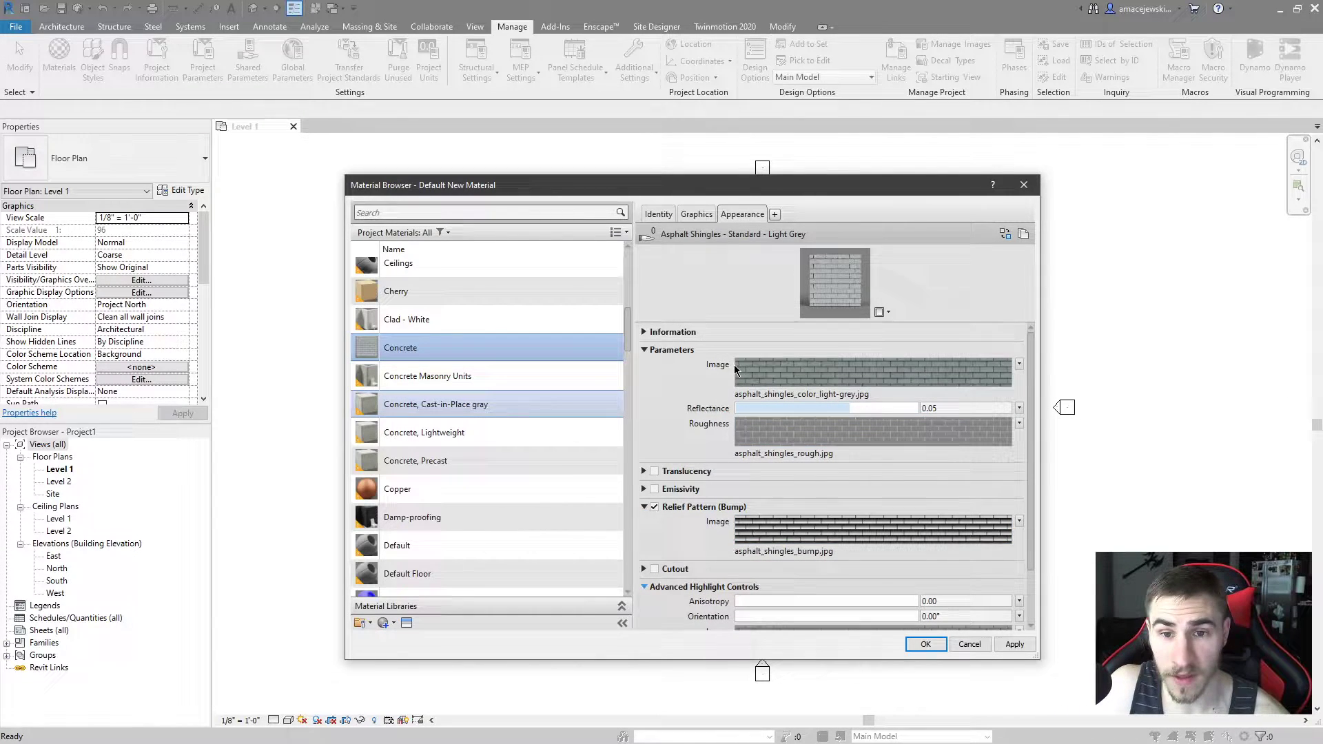
mouse_move(742, 365)
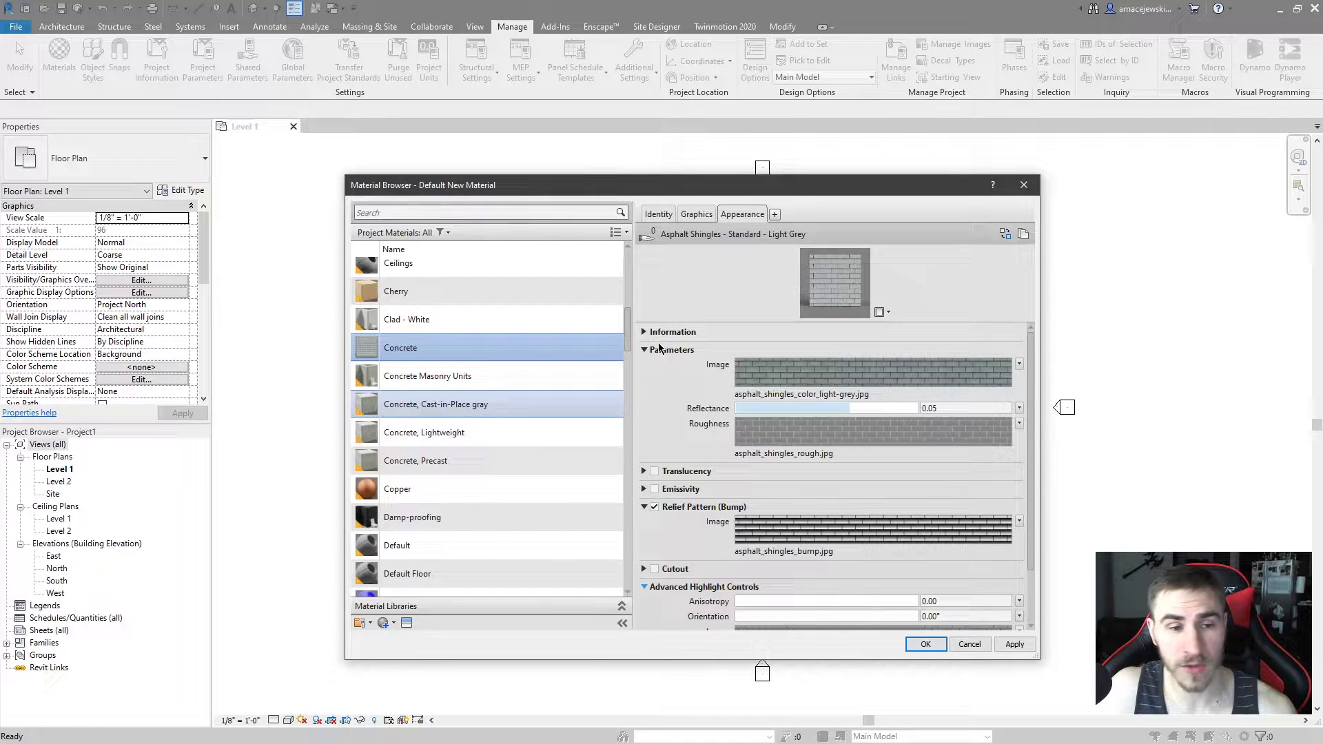
left_click(405, 347)
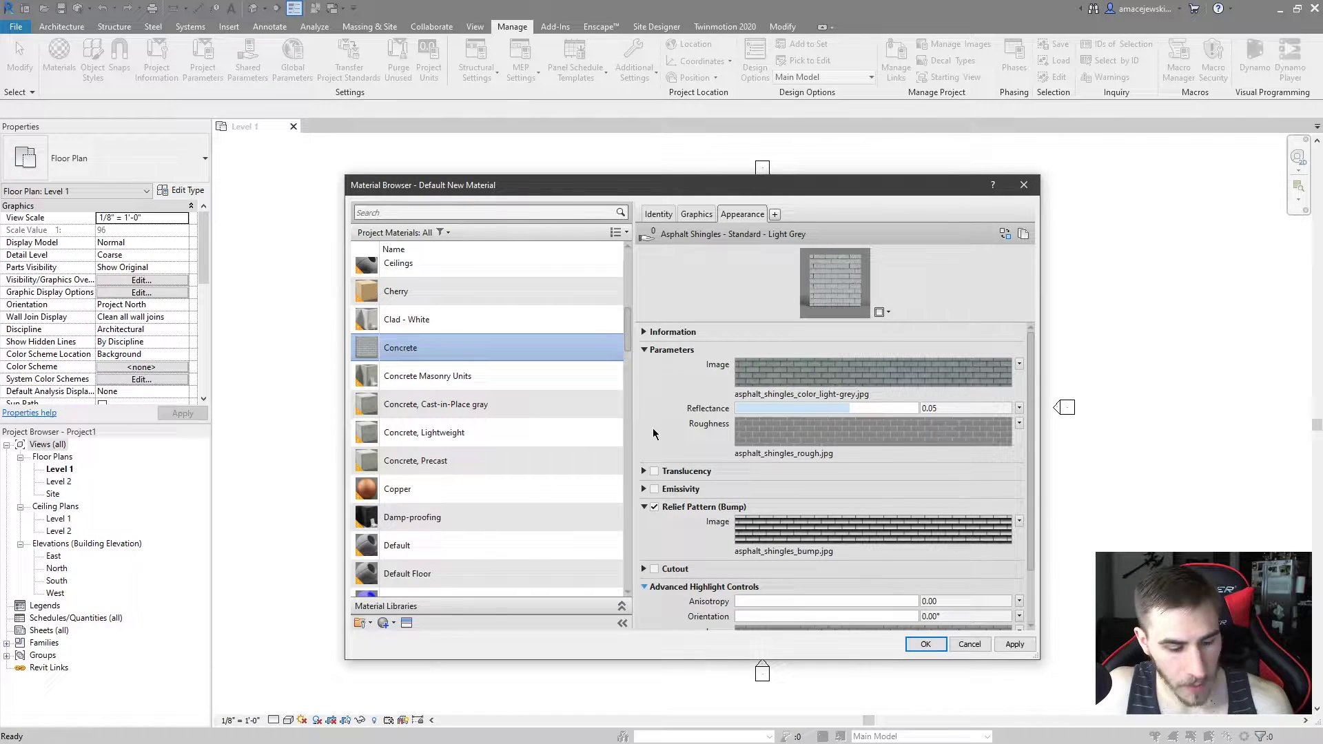
scroll(488, 421, "down", 1)
Switch to textures.com in Chrome and open the Floors subcategory of the Concrete photo textures.
key("super")
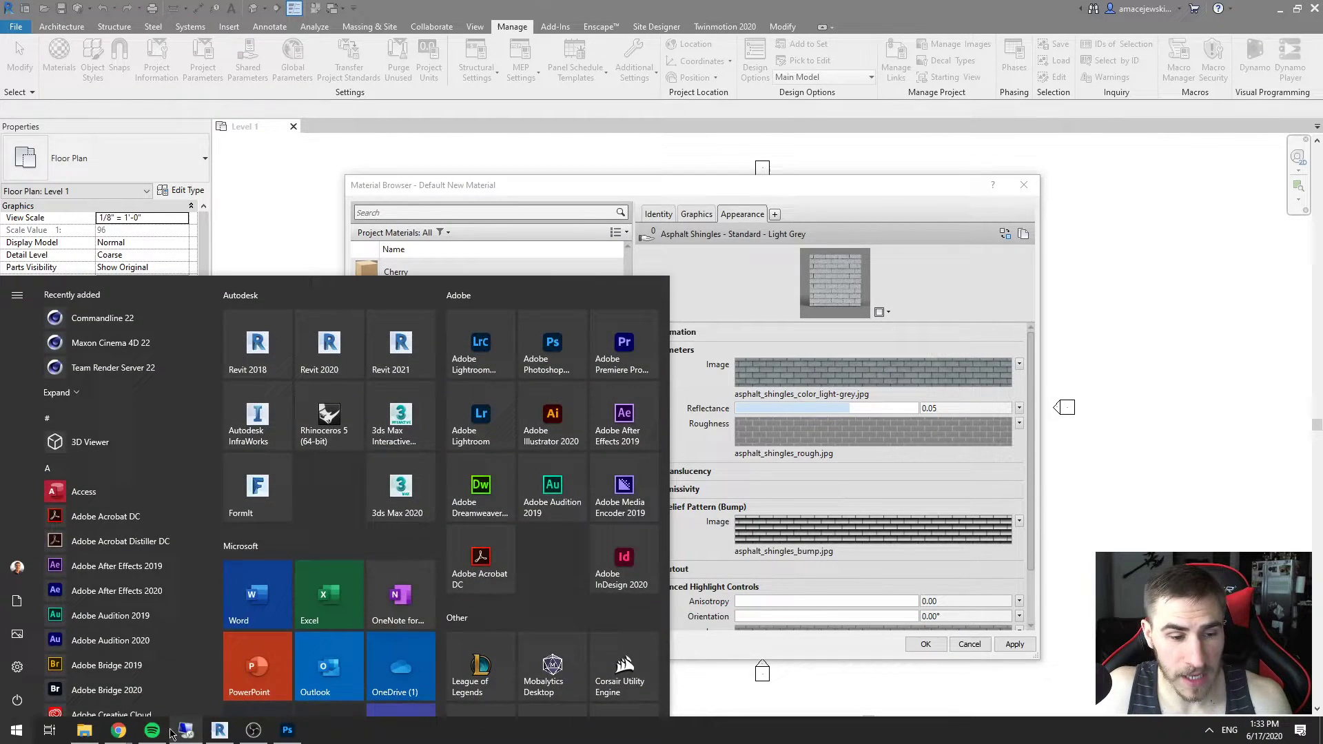
mouse_move(118, 730)
left_click(442, 670)
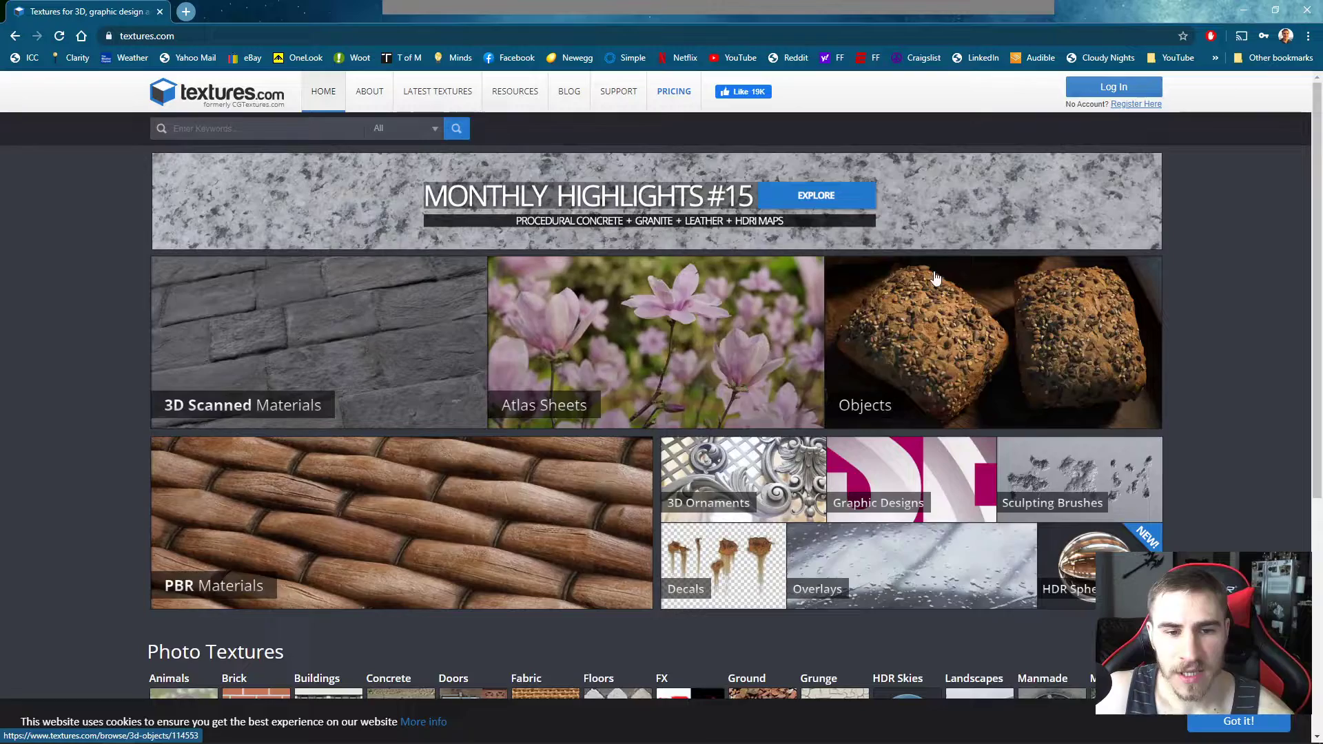
scroll(1161, 295, "down", 1)
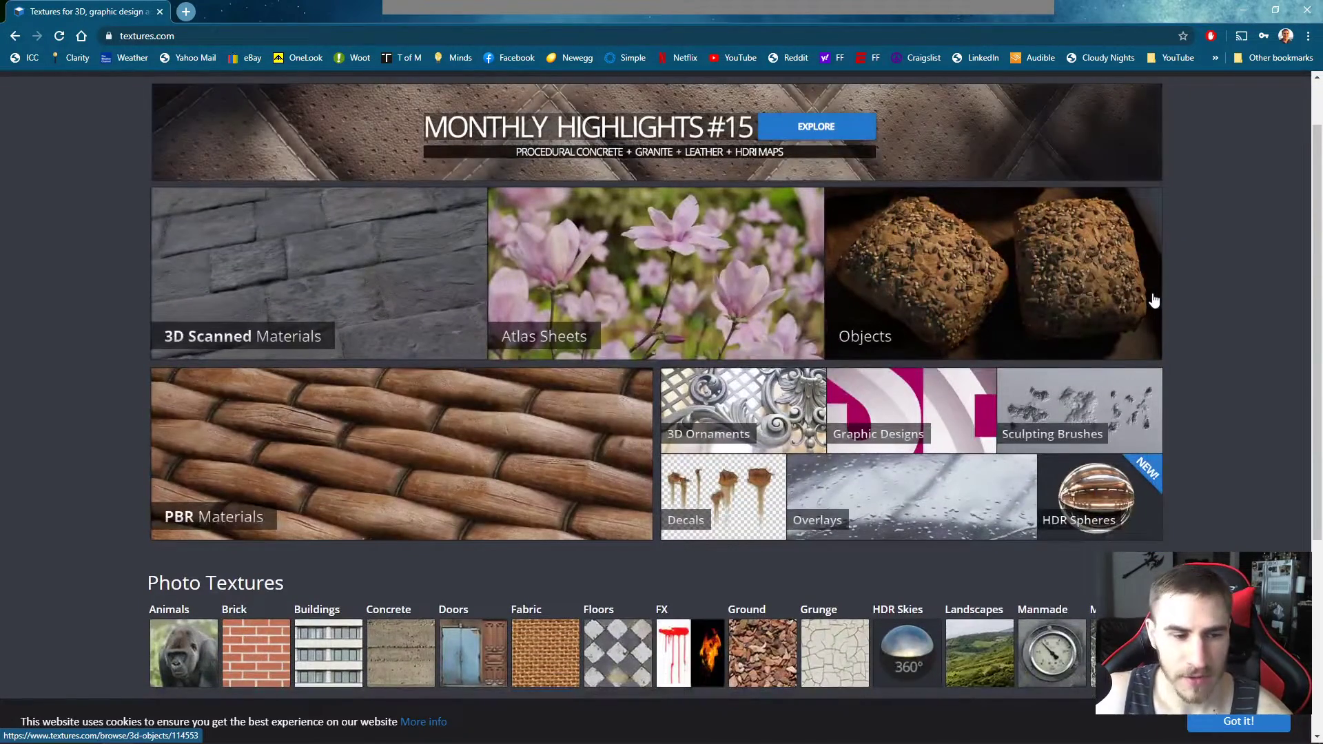
scroll(1145, 295, "up", 1)
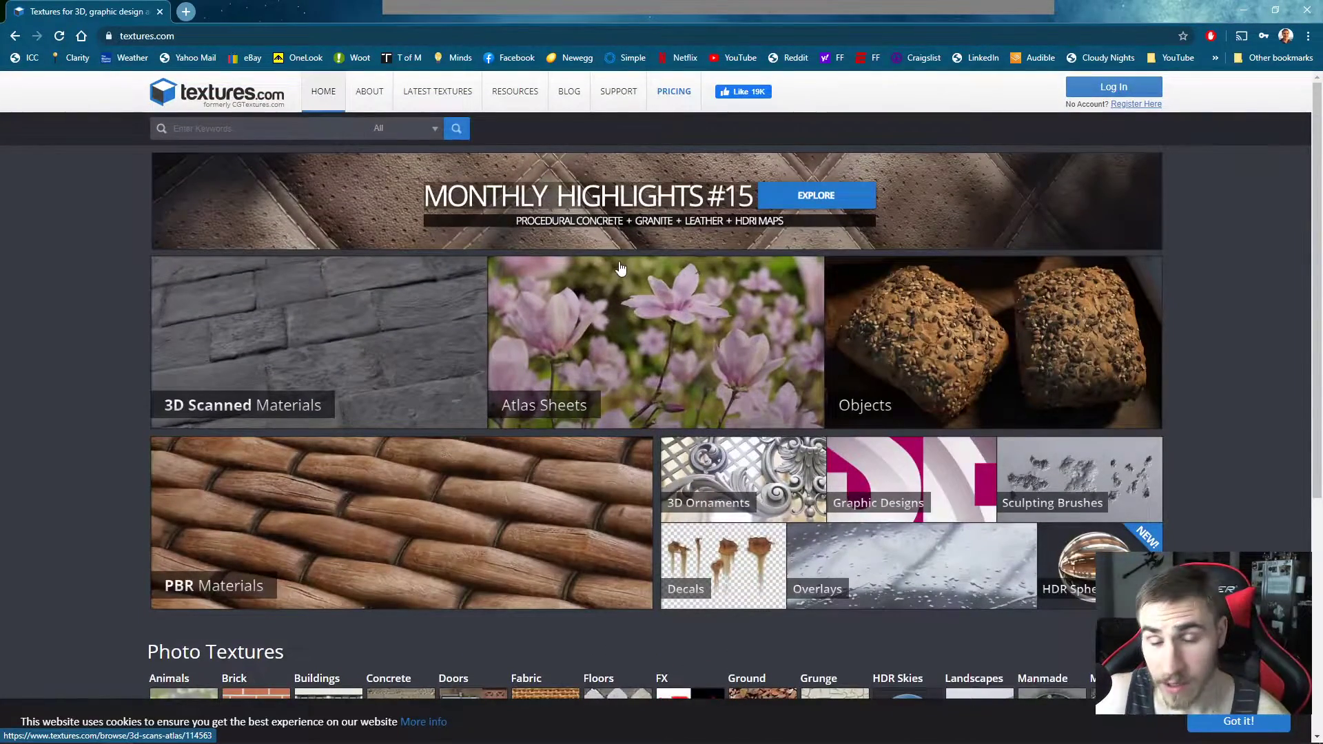
scroll(720, 253, "down", 1)
scroll(723, 252, "down", 2)
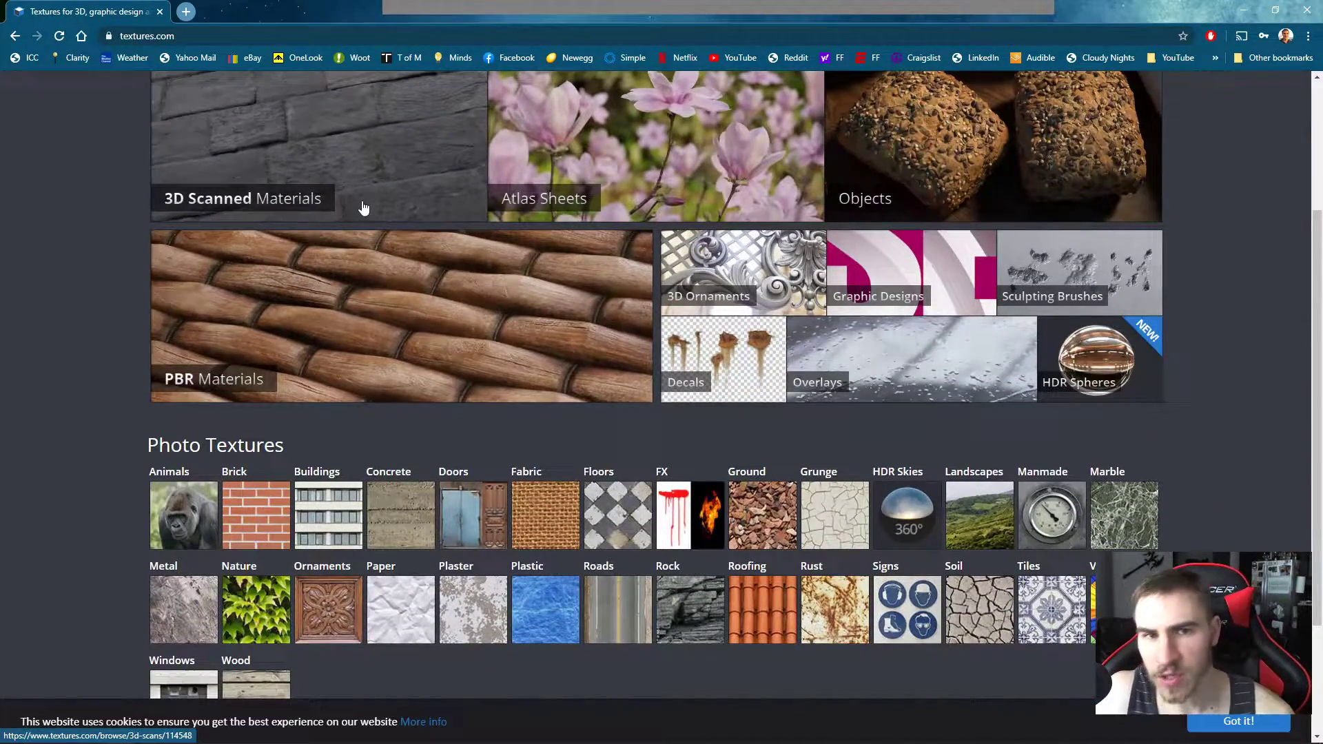
scroll(512, 254, "down", 2)
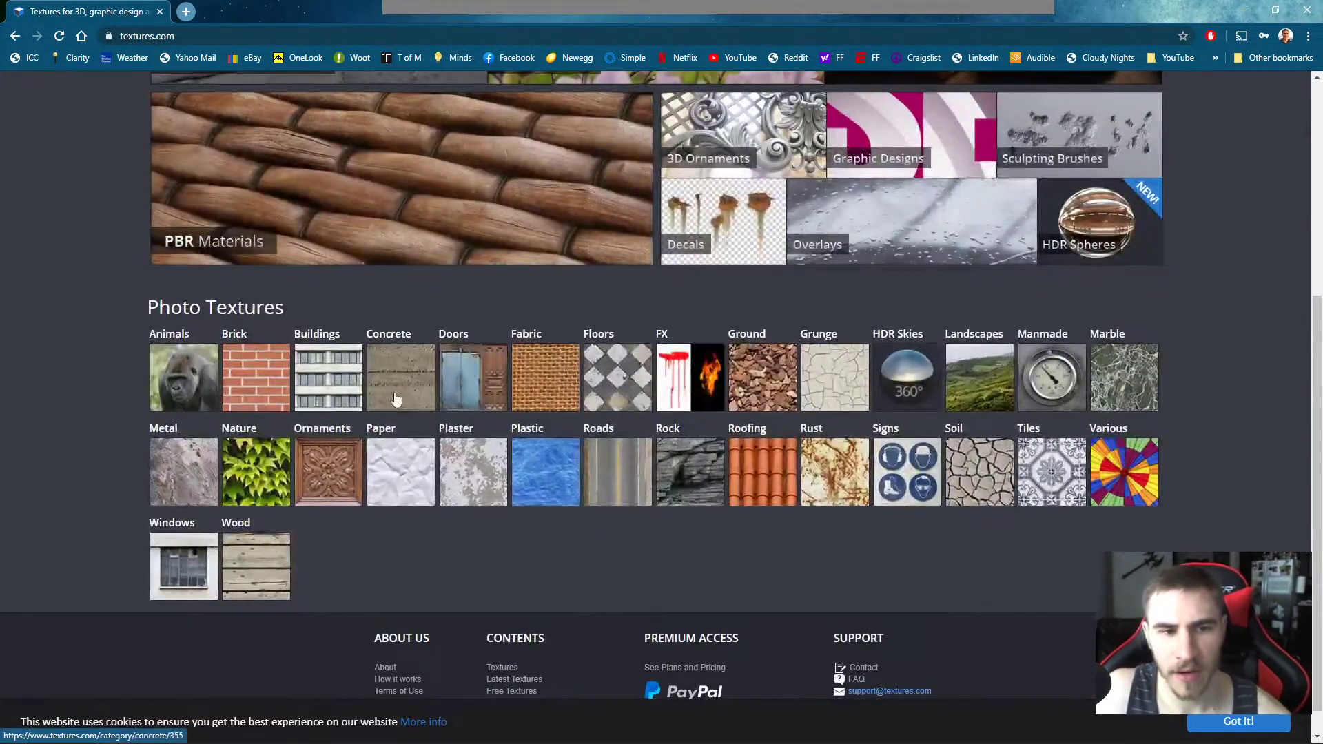
left_click(407, 362)
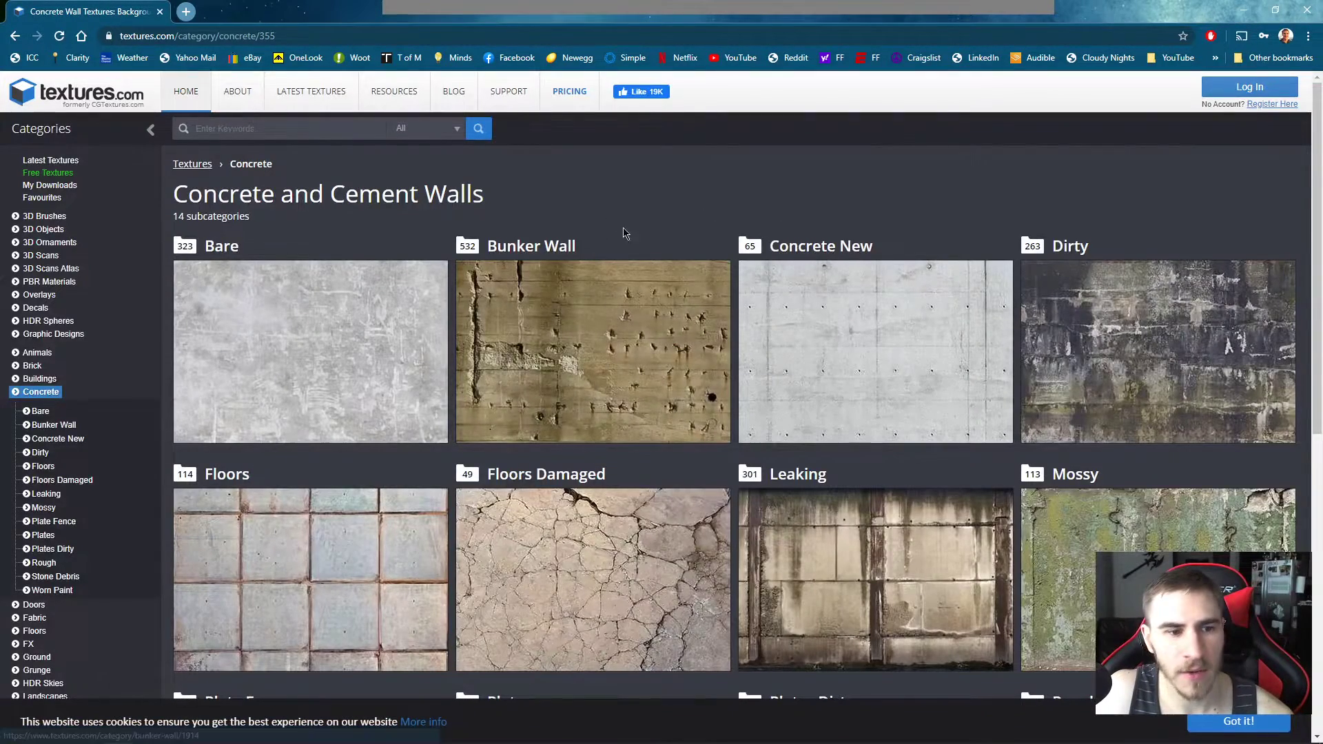
scroll(803, 402, "down", 1)
left_click(429, 523)
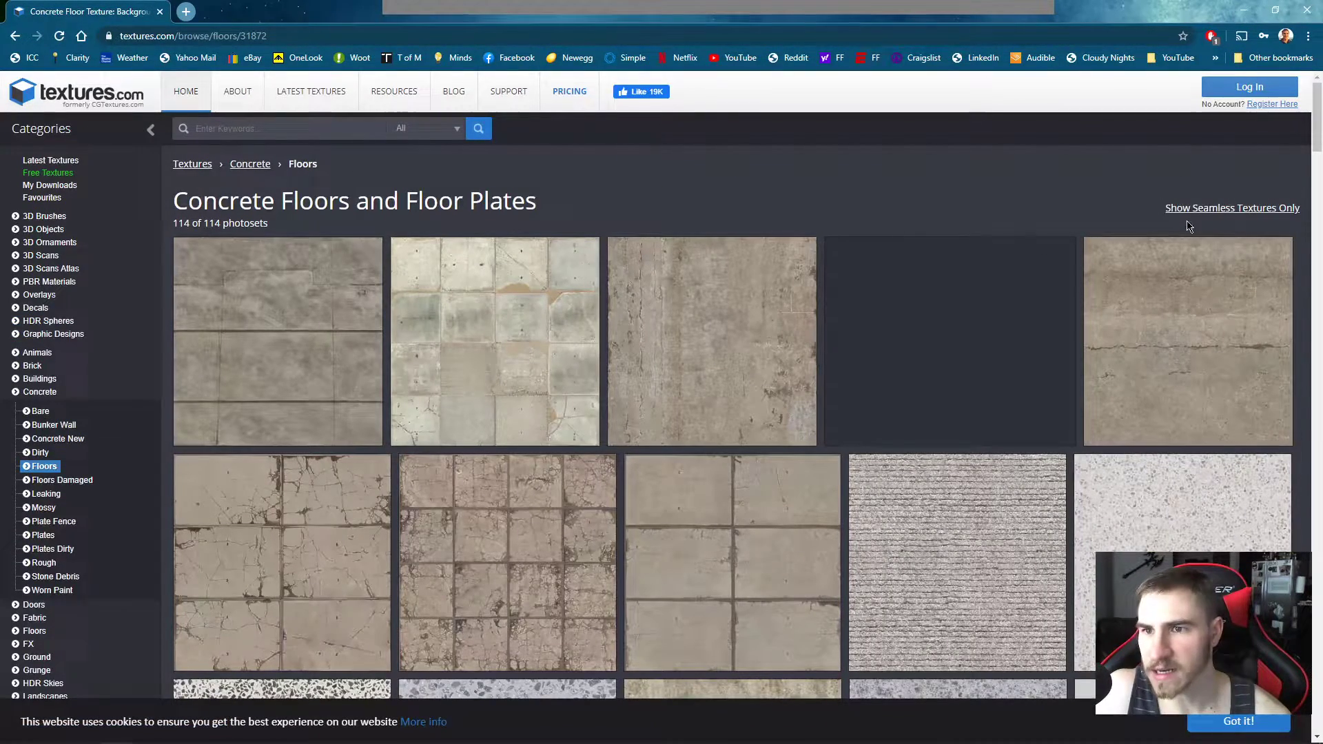
Filter the concrete floor textures to seamless ones only, browse the results and open the ConcreteFloors0088 texture.
left_click(1236, 210)
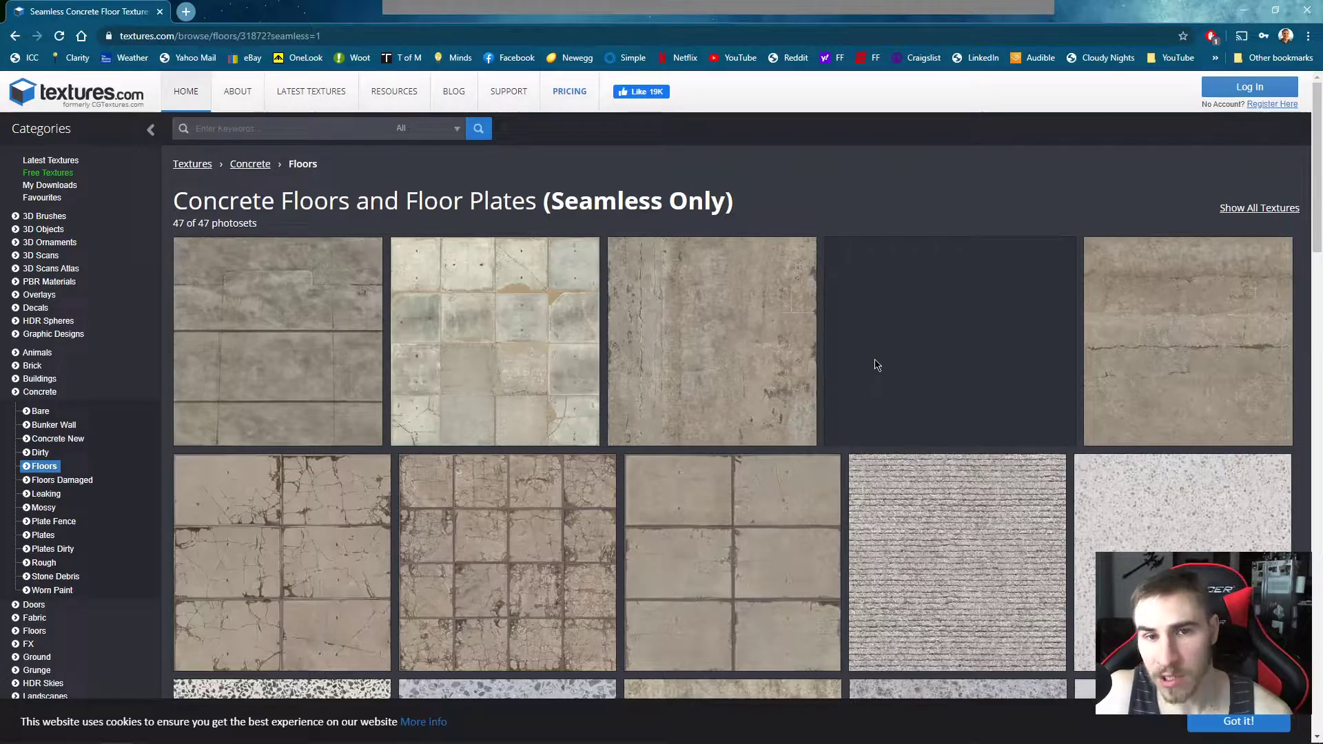
scroll(659, 305, "down", 10)
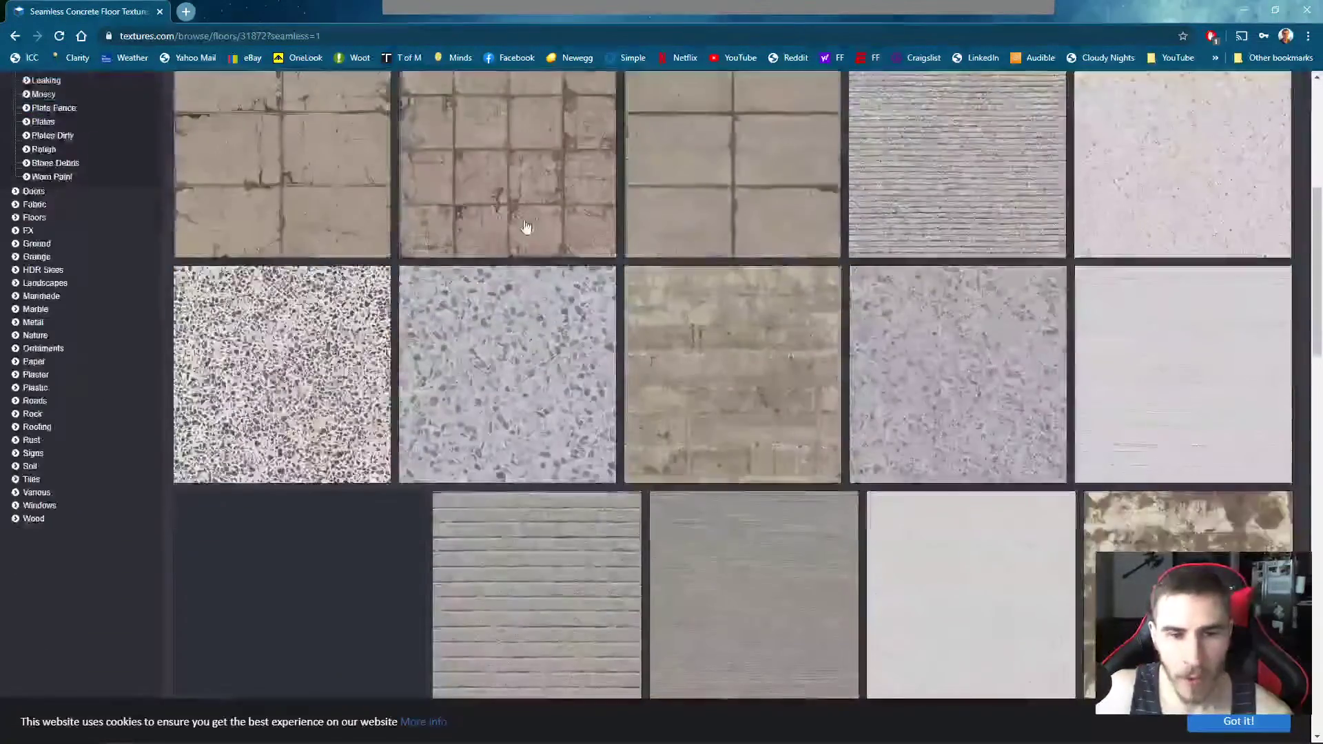
scroll(488, 344, "down", 10)
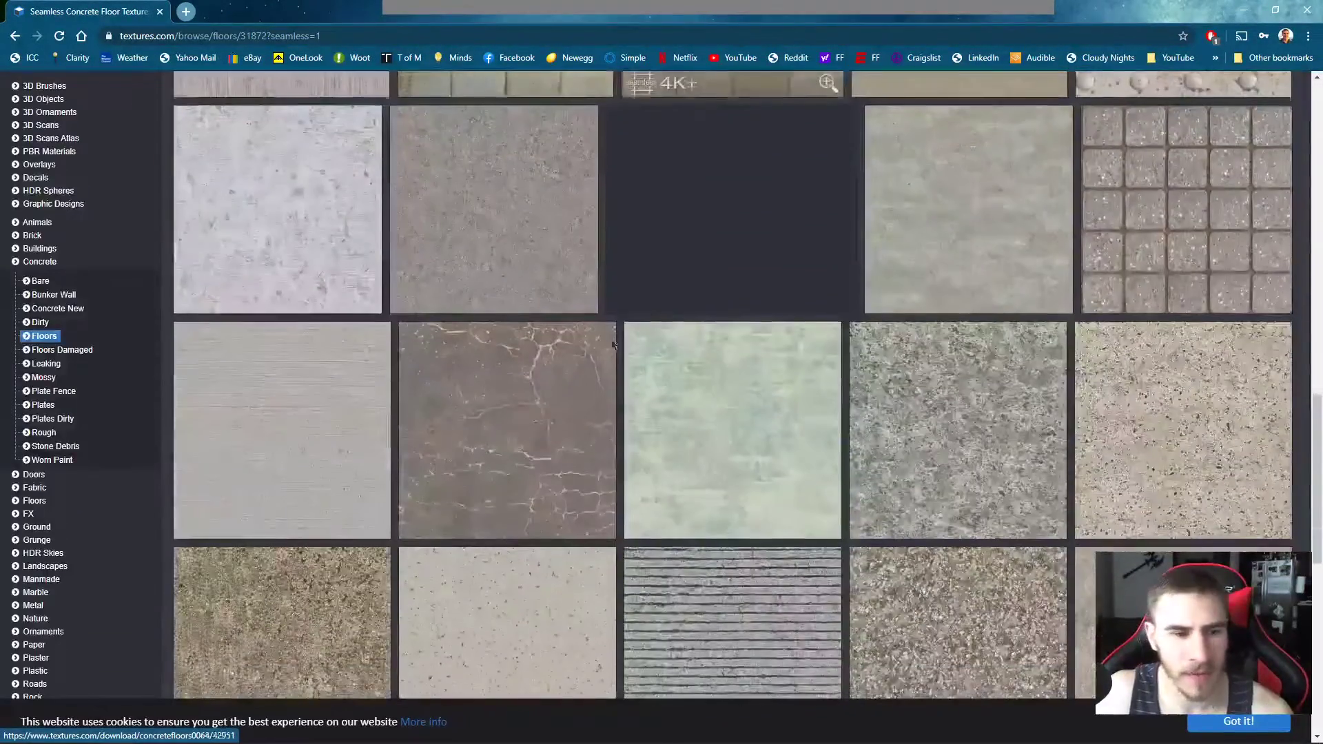
scroll(381, 276, "down", 6)
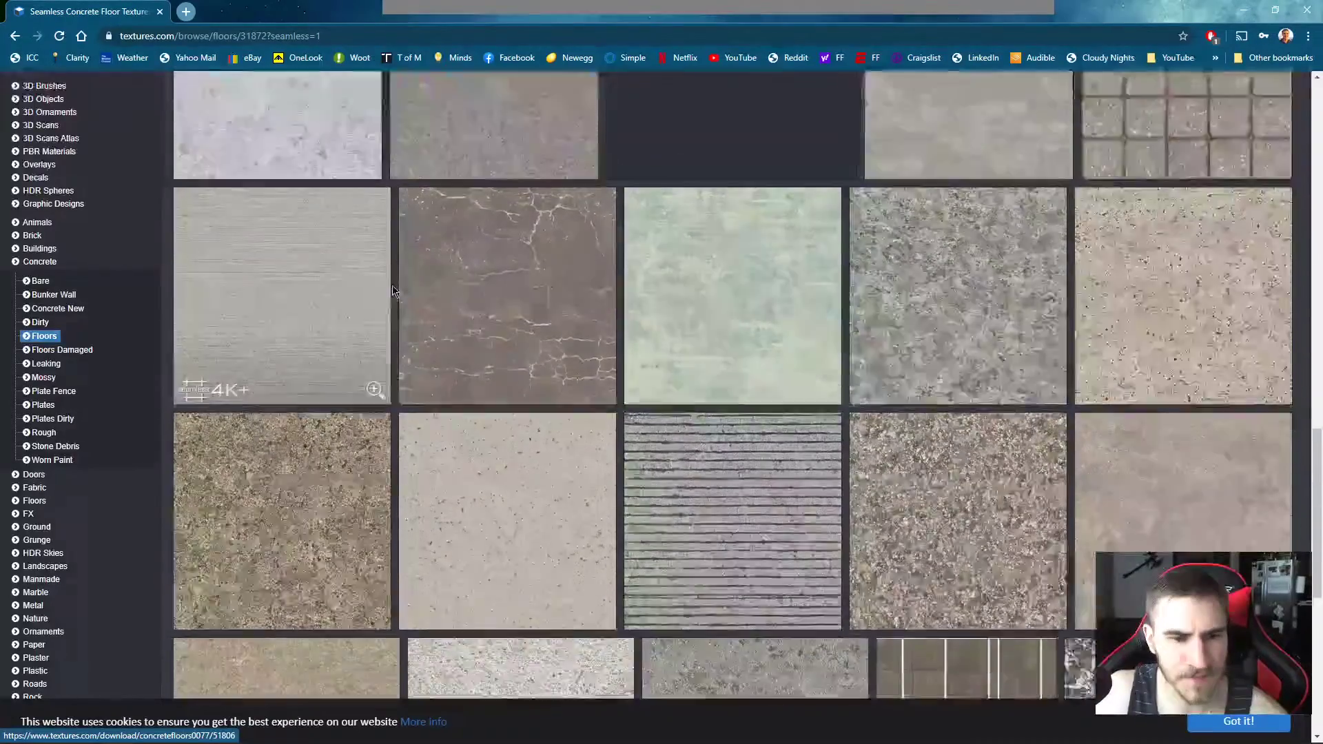
scroll(567, 431, "up", 10)
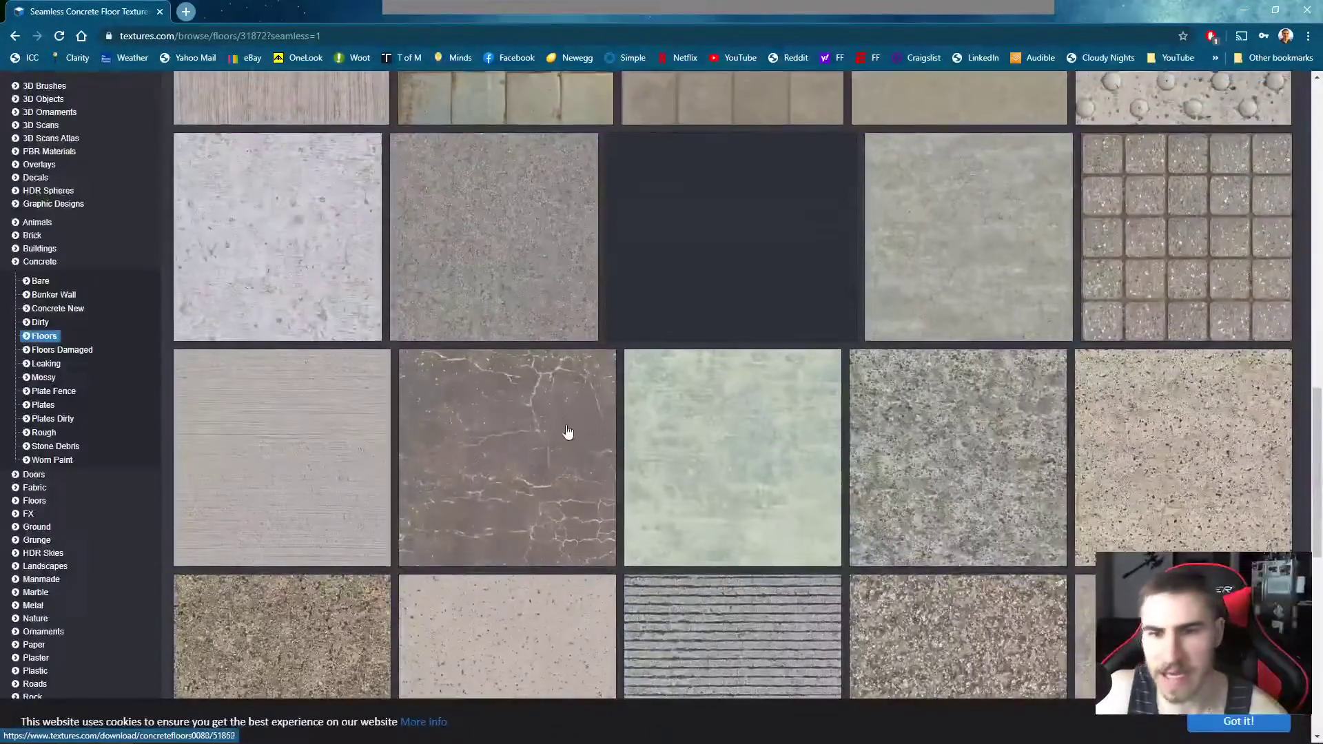
scroll(595, 522, "up", 4)
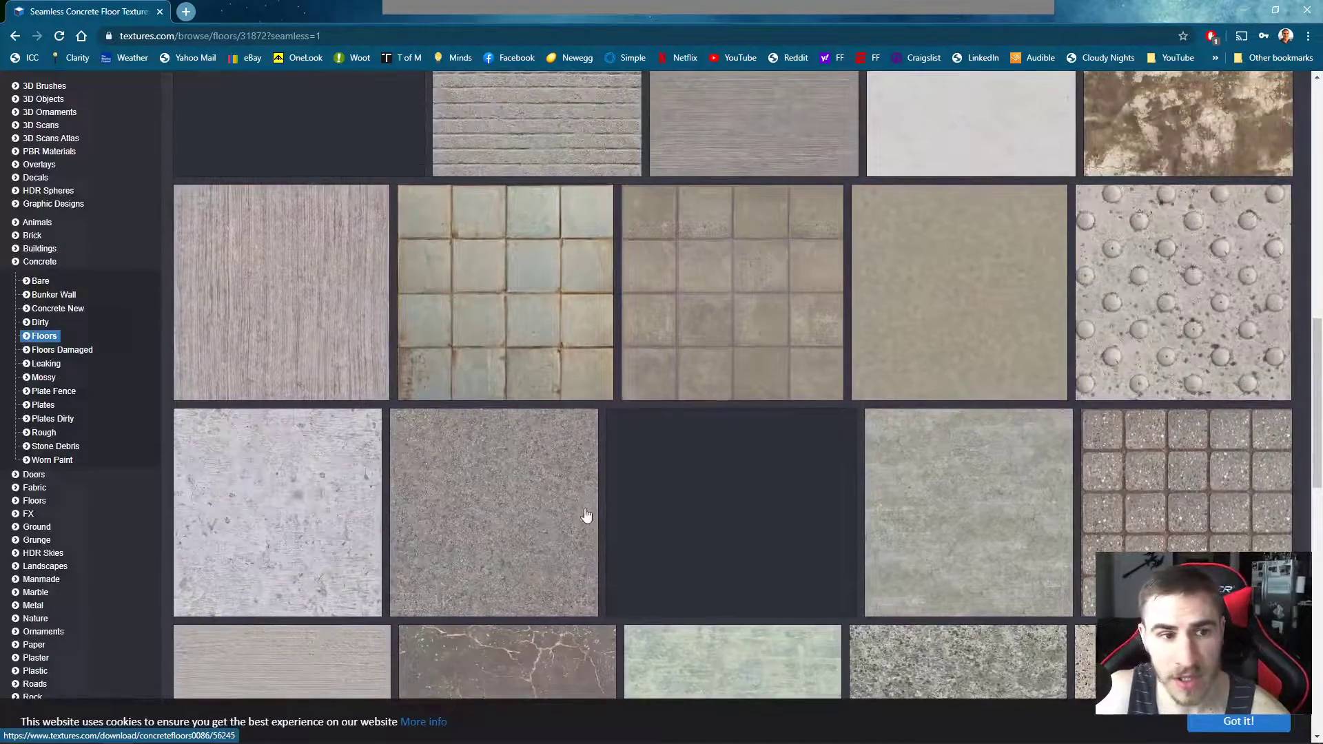
scroll(351, 520, "down", 2)
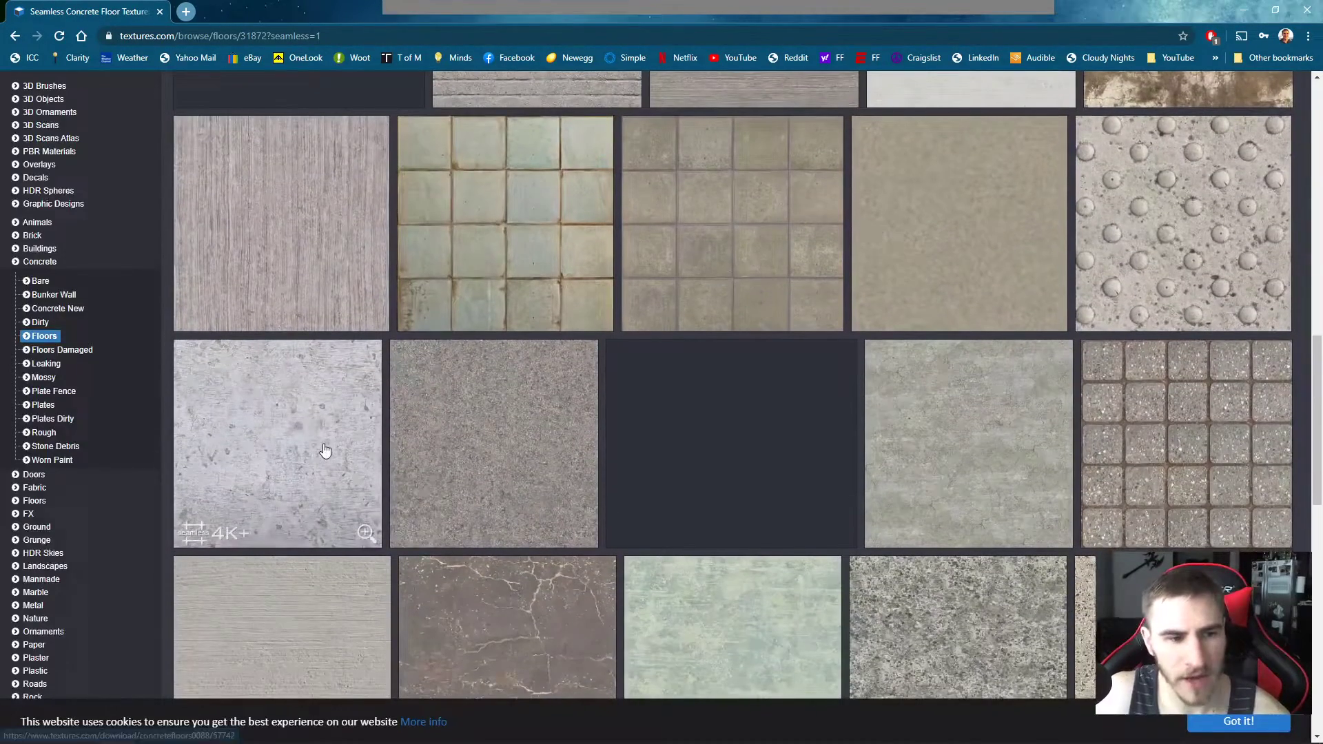
left_click(322, 446)
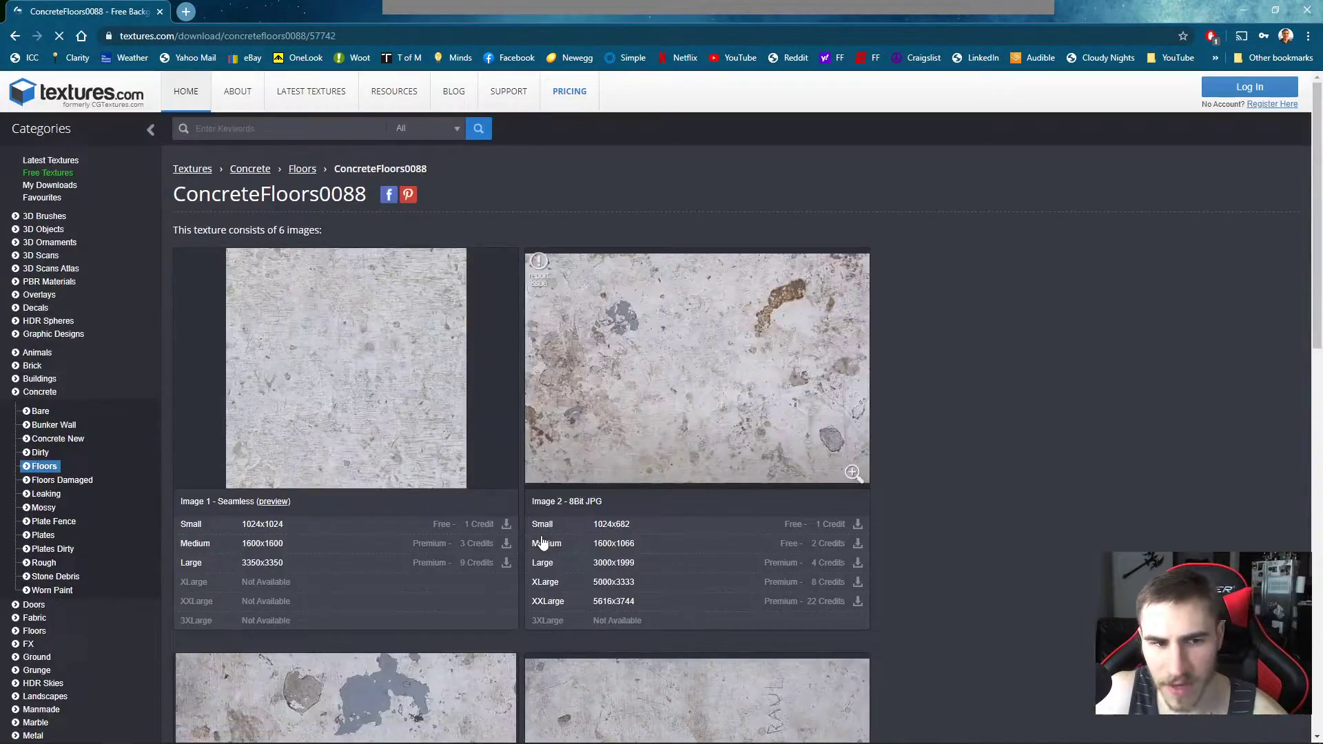
Download the Small 1024x1024 seamless image of ConcreteFloors0088 and save it under its suggested name in the 34_Fast Material folder.
scroll(430, 347, "down", 2)
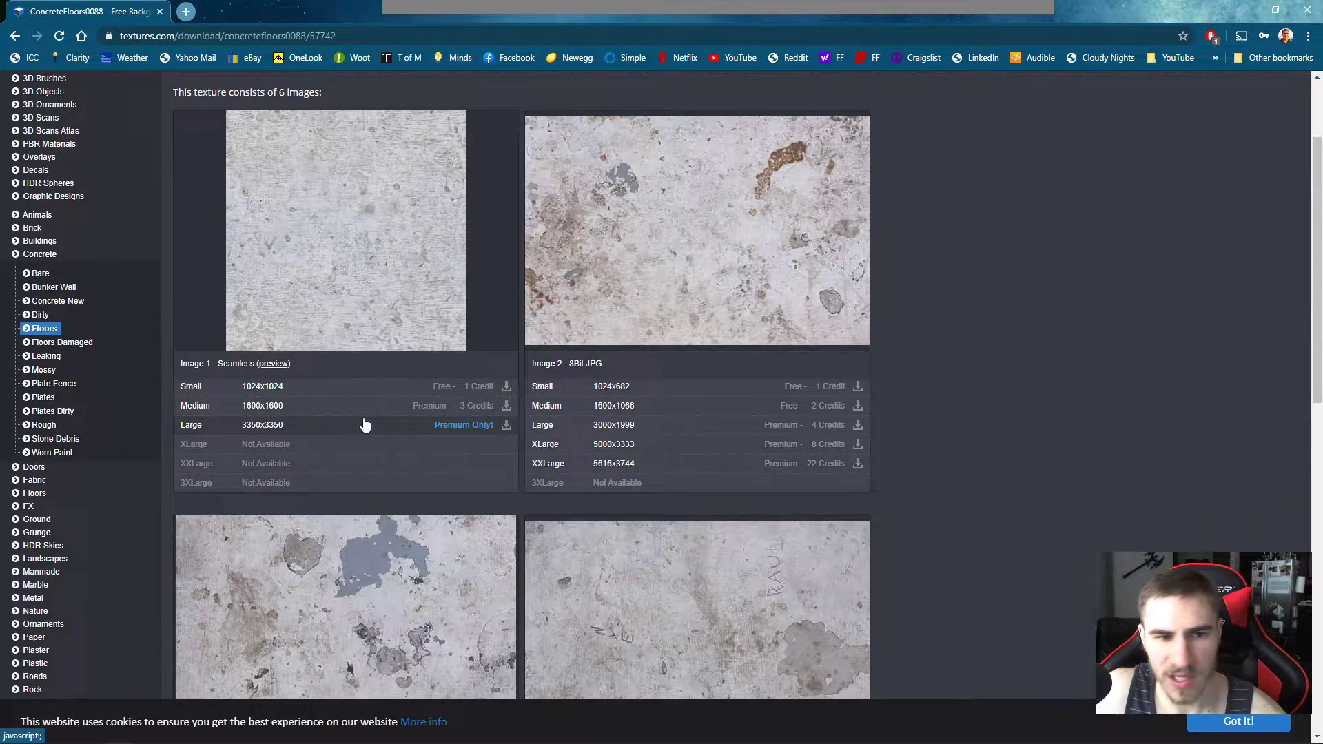
left_click(455, 386)
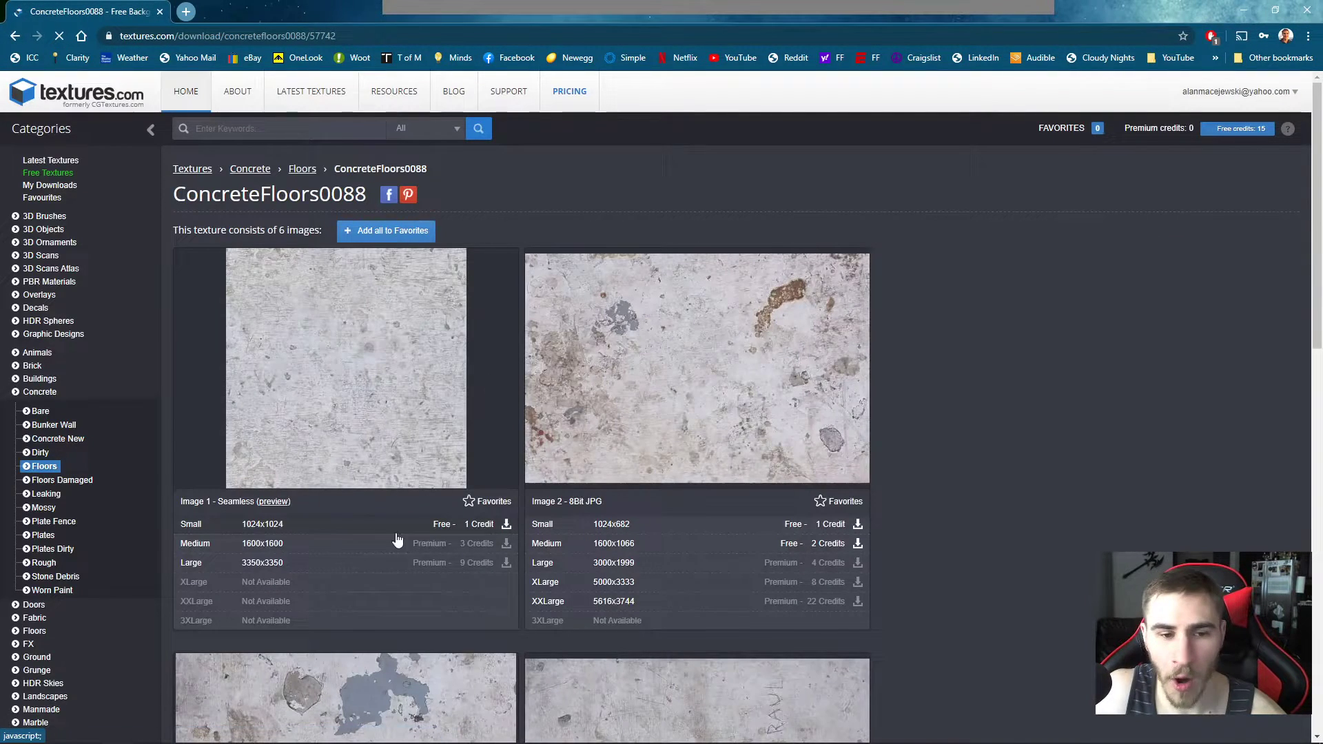
left_click(274, 527)
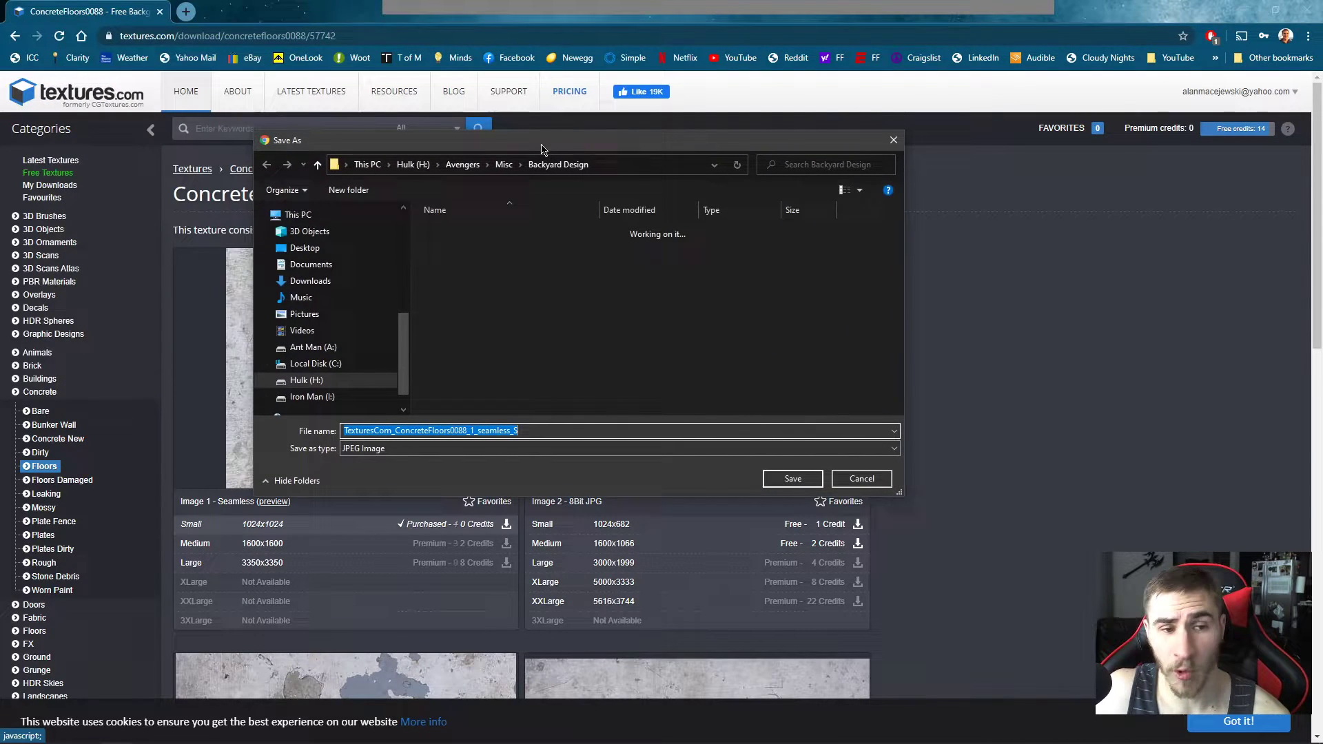
scroll(387, 355, "up", 5)
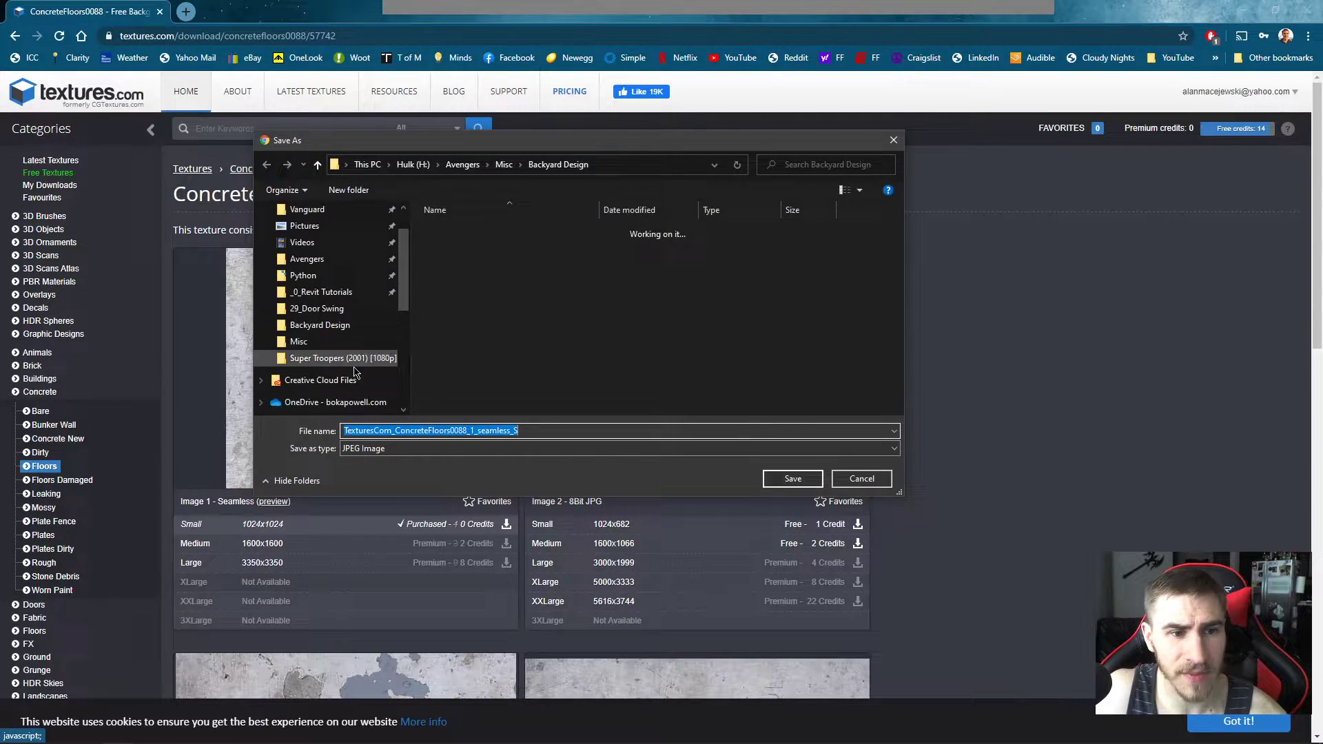
left_click(372, 353)
left_click(516, 164)
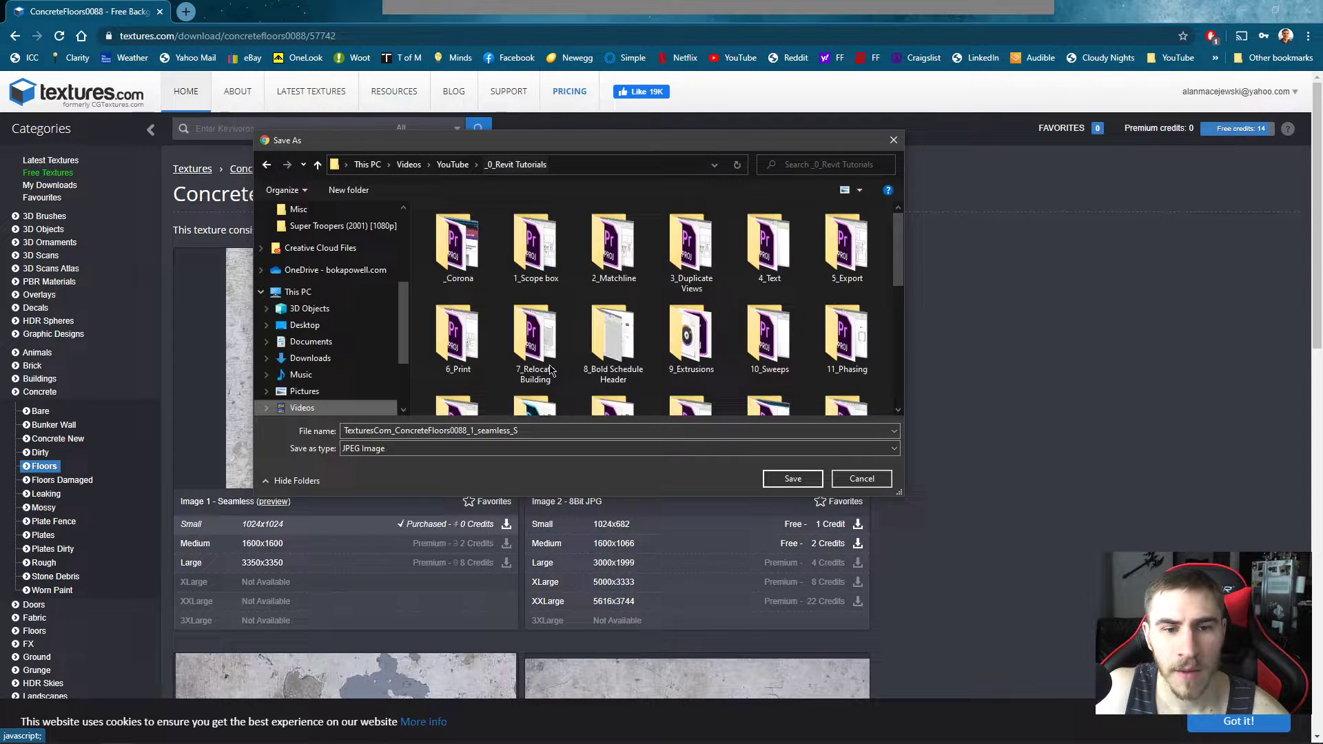
double_click(769, 365)
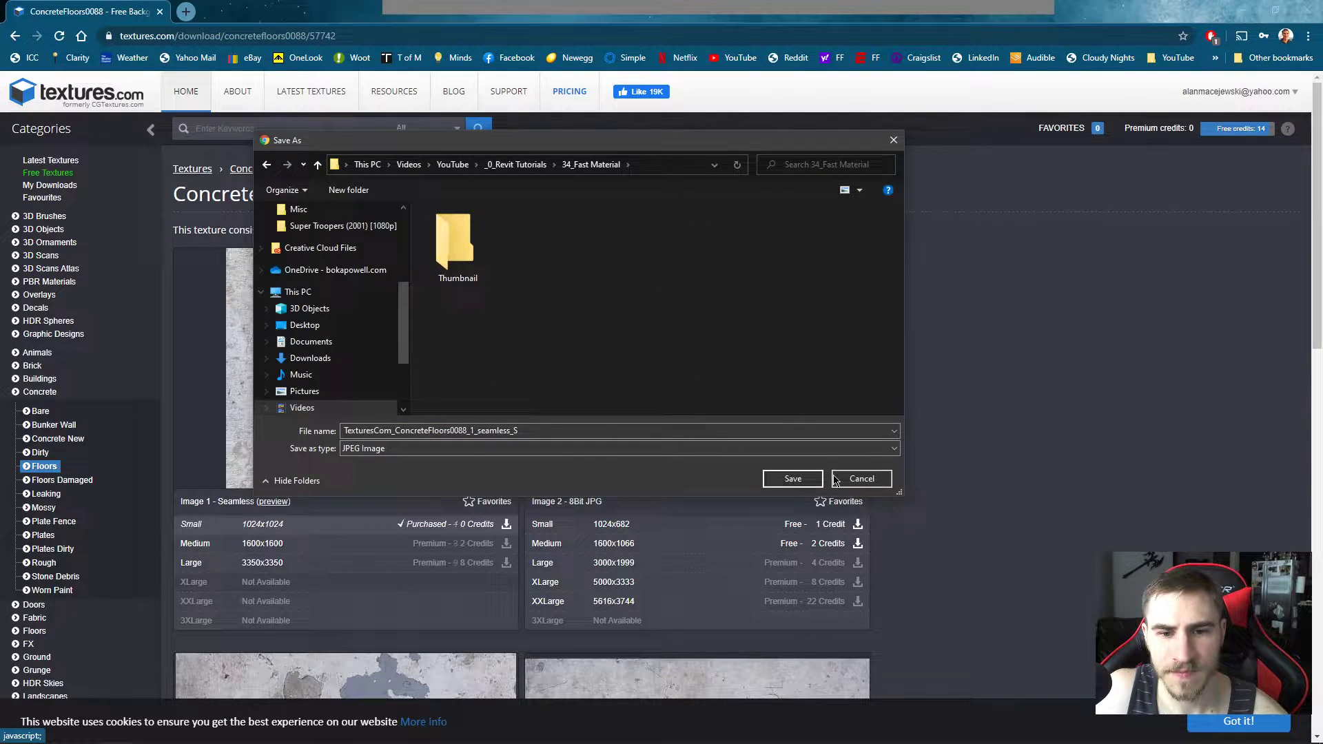
left_click(793, 478)
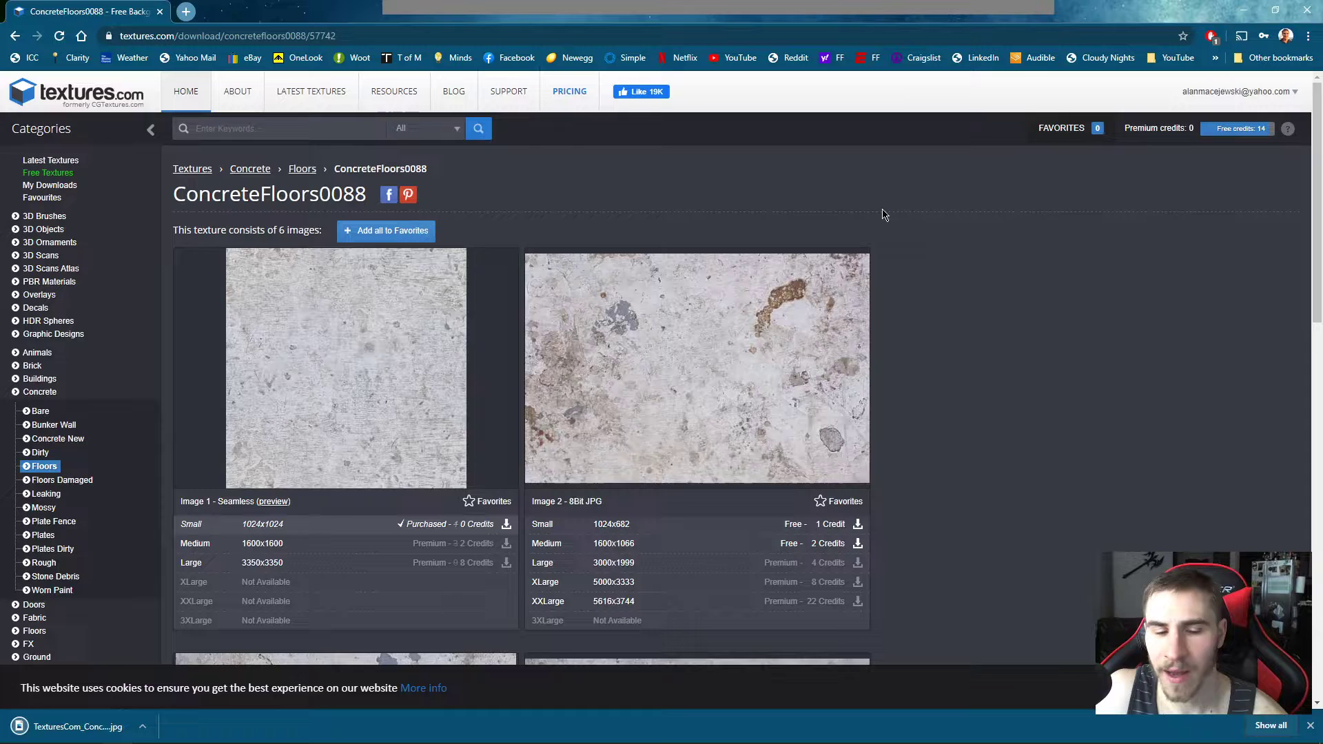
Switch to Photoshop and open the TexturesCom_ConcreteFloors0088_1_seamless_S image from the 34_Fast Material folder.
left_click(288, 730)
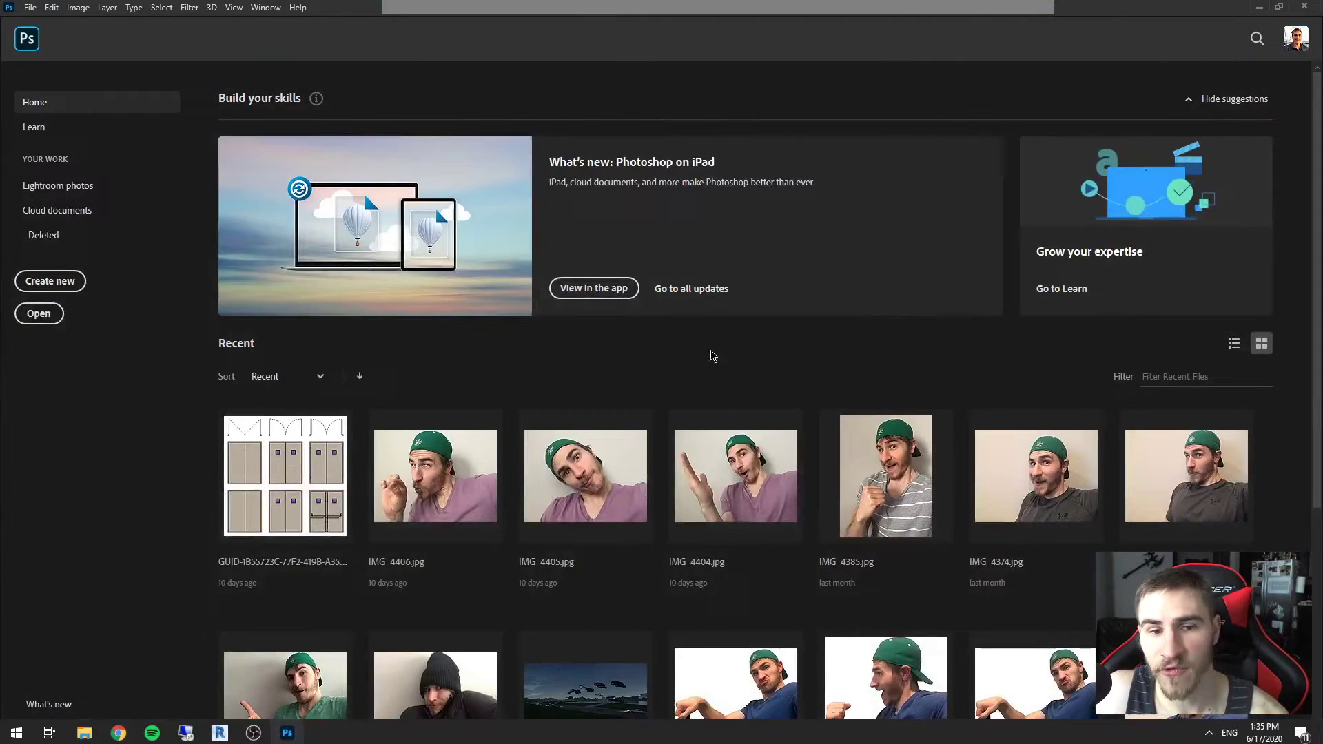
left_click(38, 314)
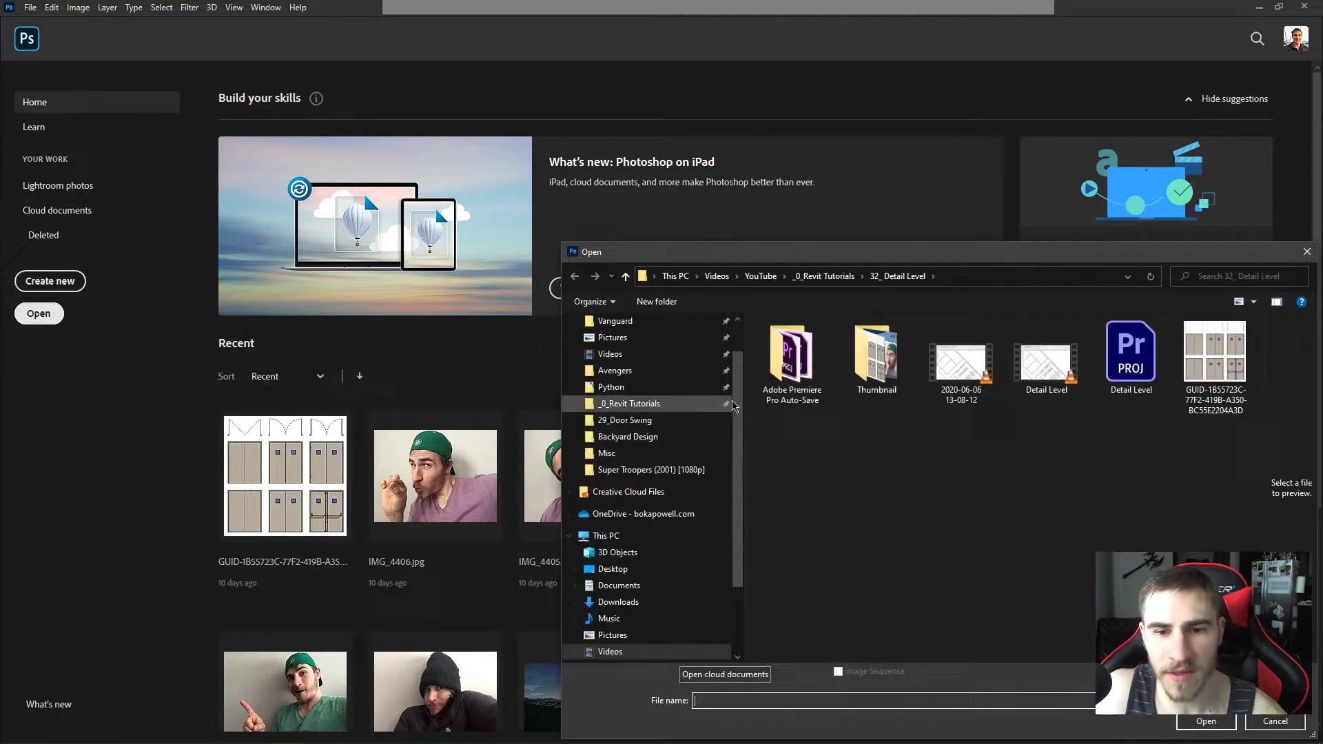
left_click_drag(859, 252, 565, 190)
left_click(529, 204)
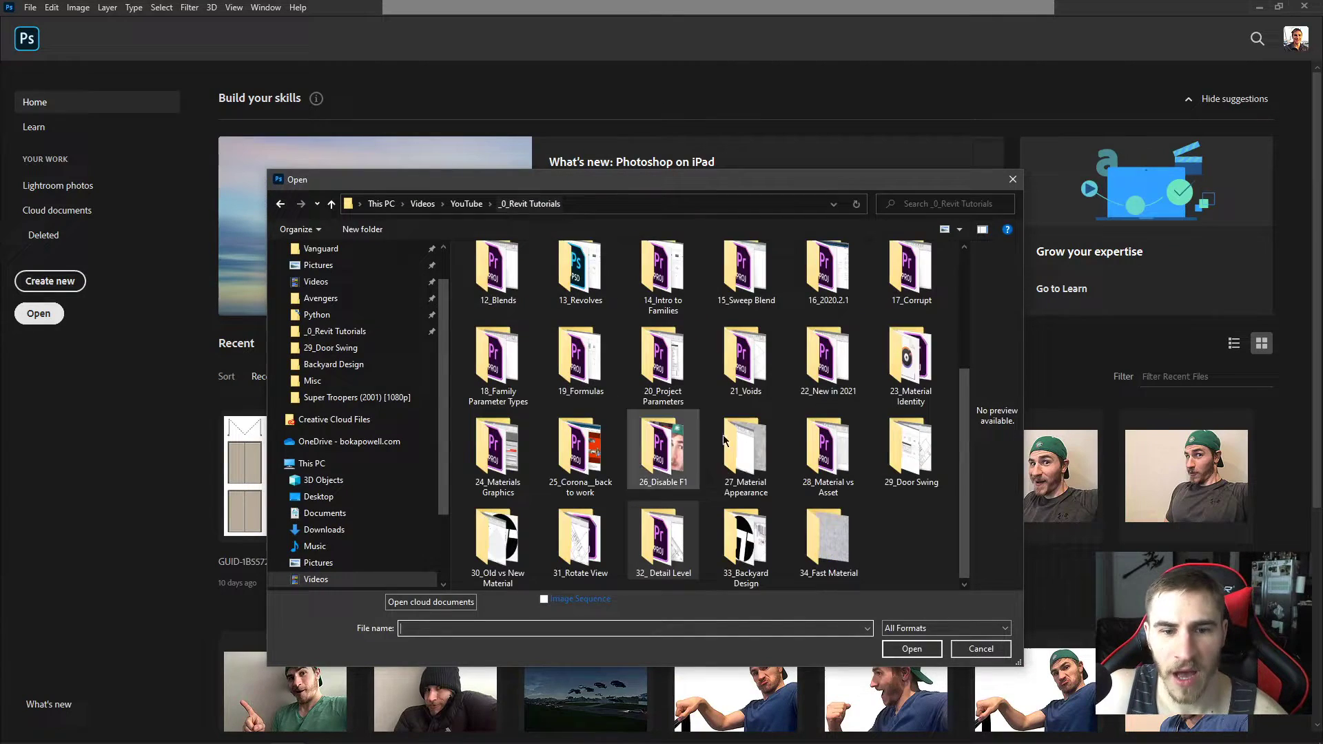
double_click(829, 536)
left_click(582, 283)
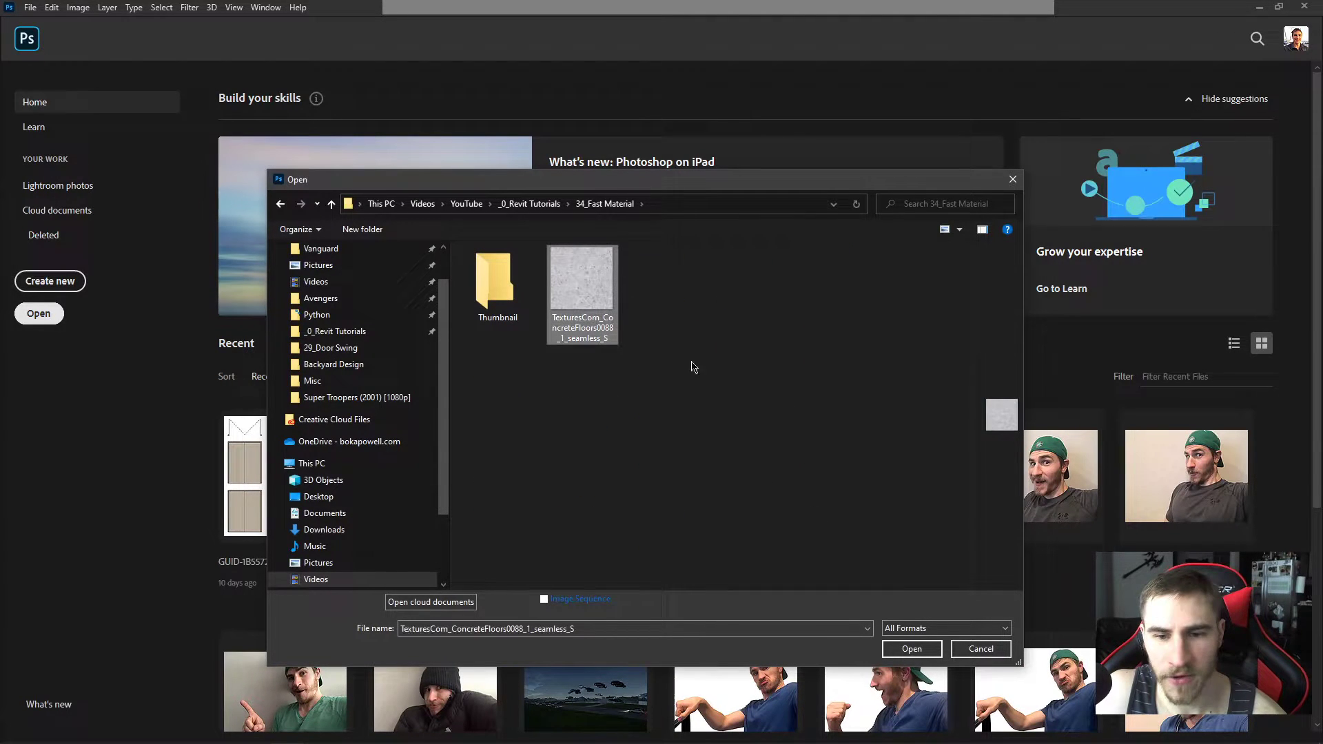
left_click(909, 649)
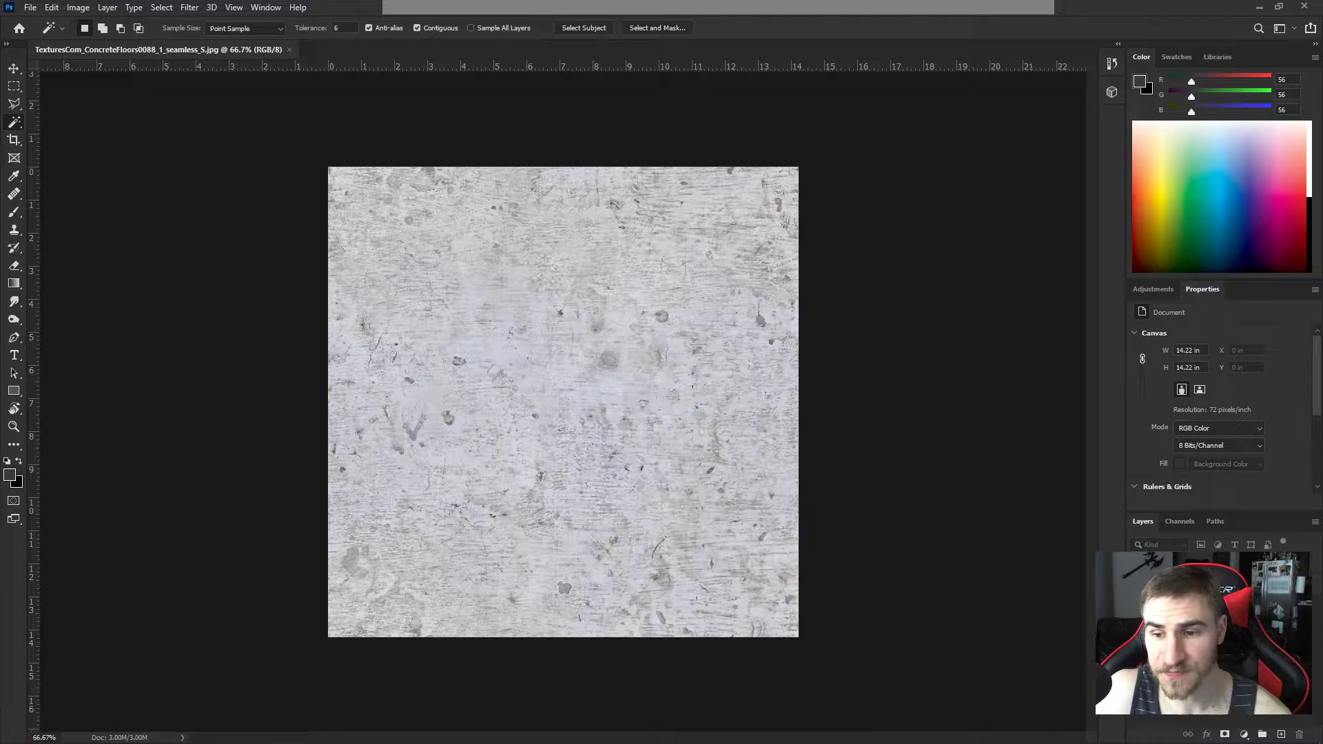
Unlock the concrete image's background layer and open the Image Size settings.
left_click(1298, 566)
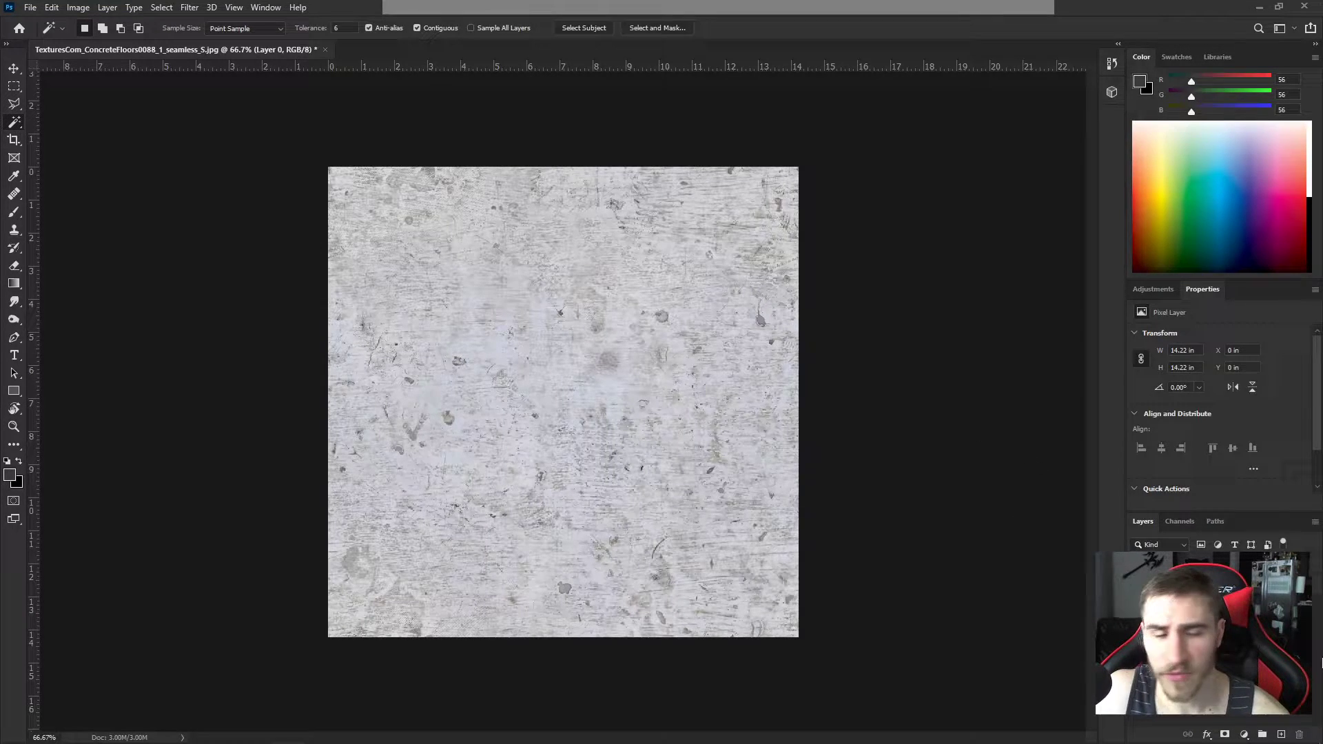
left_click(78, 7)
left_click(99, 110)
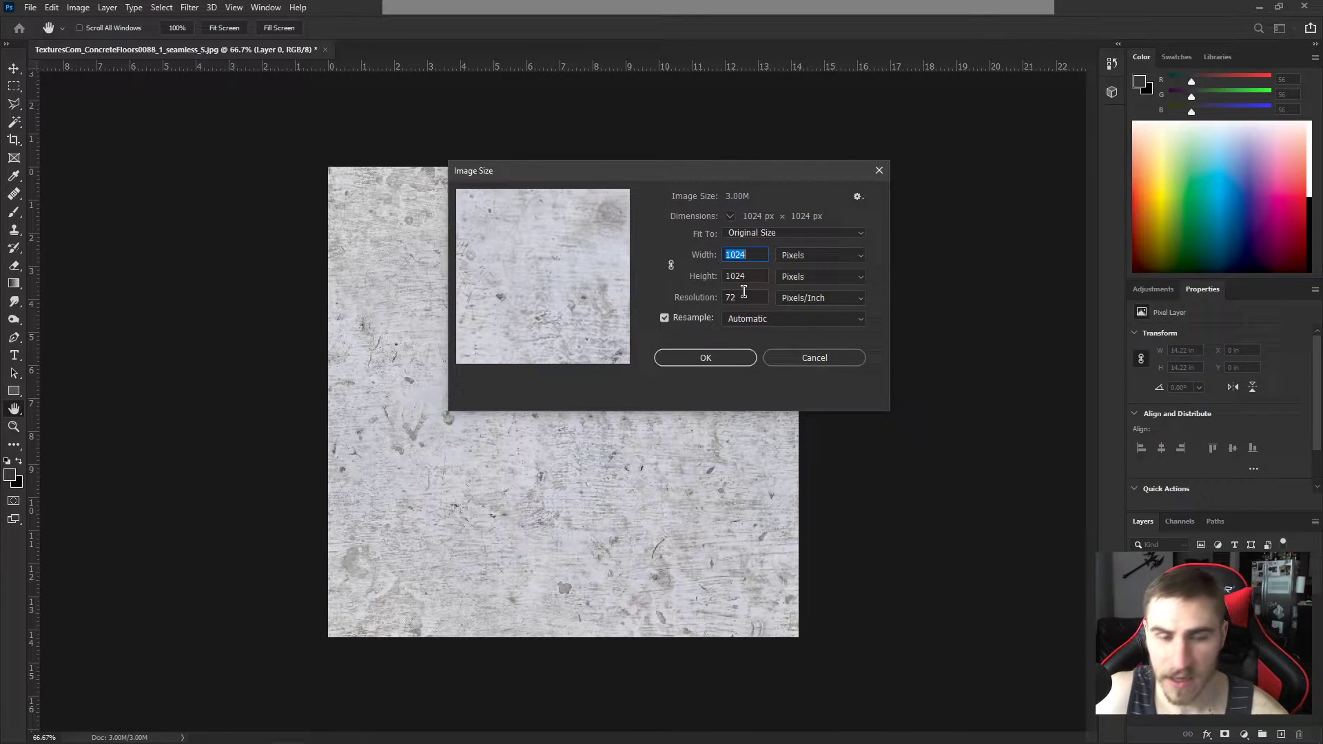
type("2048")
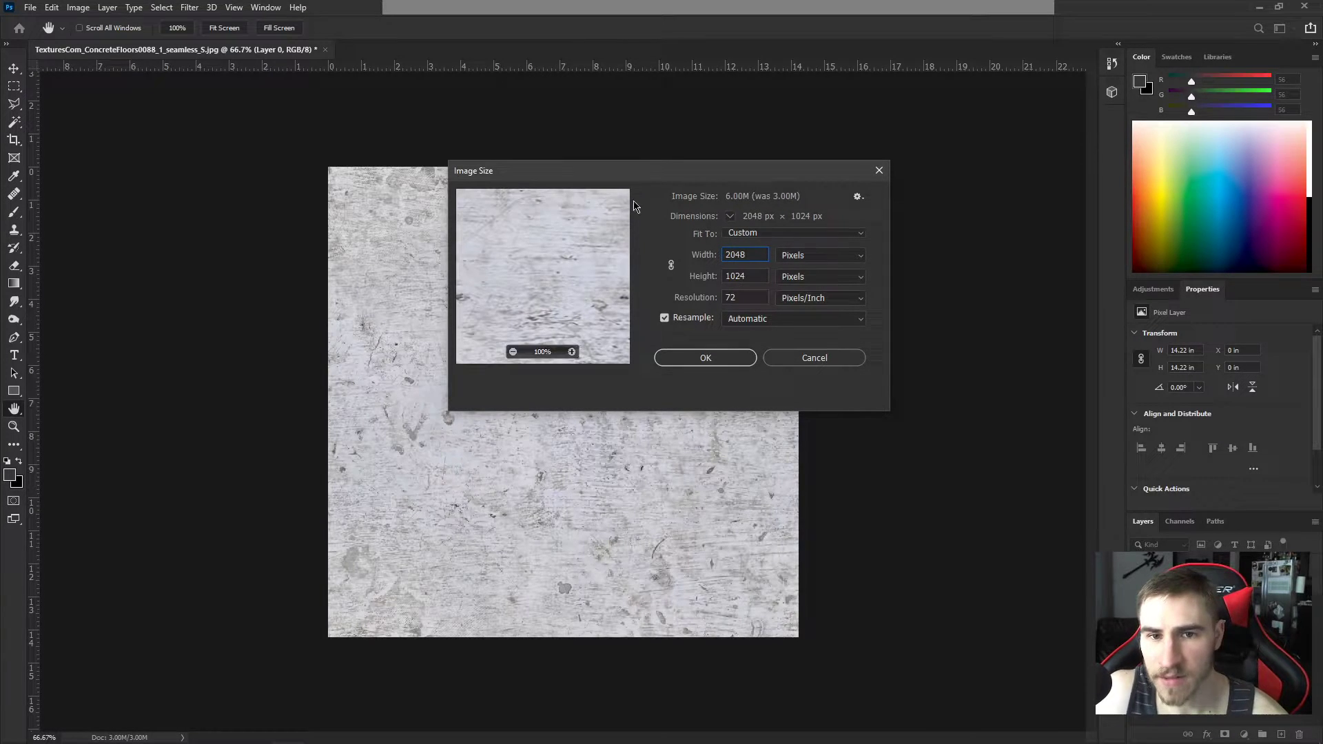
double_click(733, 277)
type("2048")
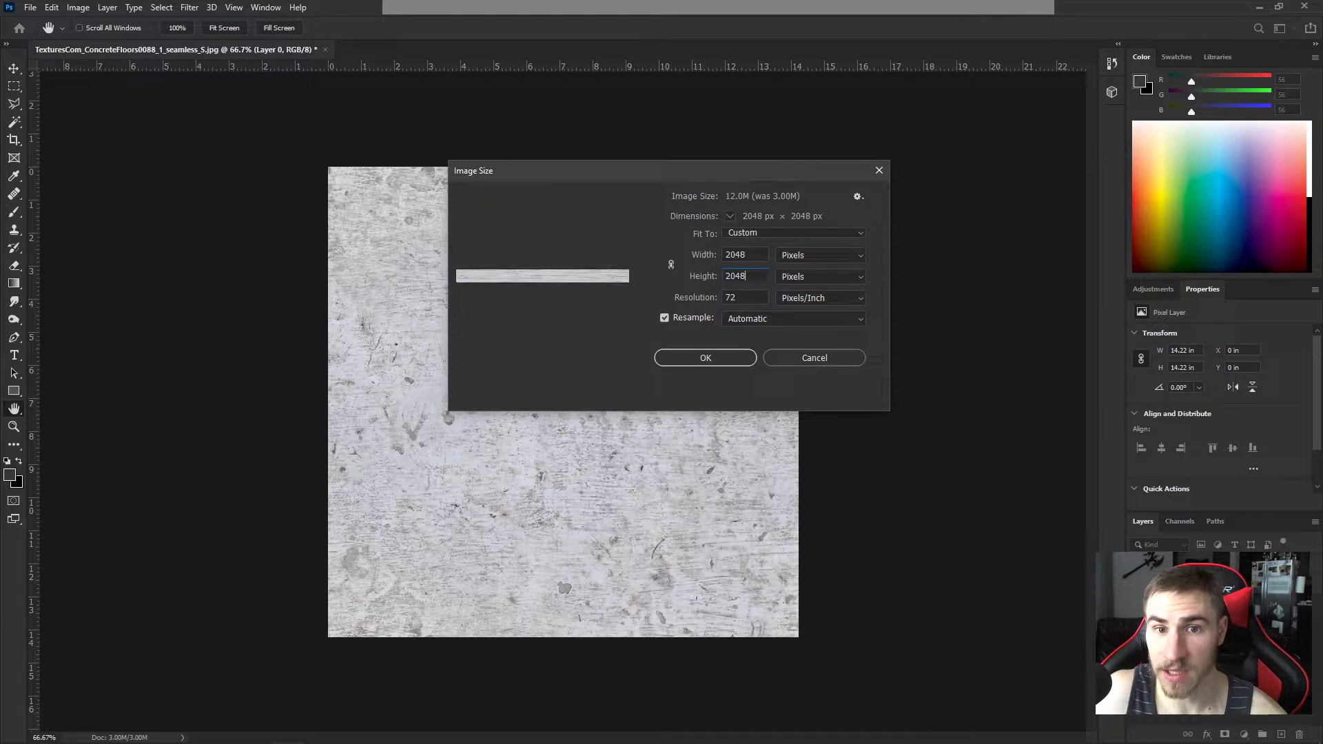
key("Tab")
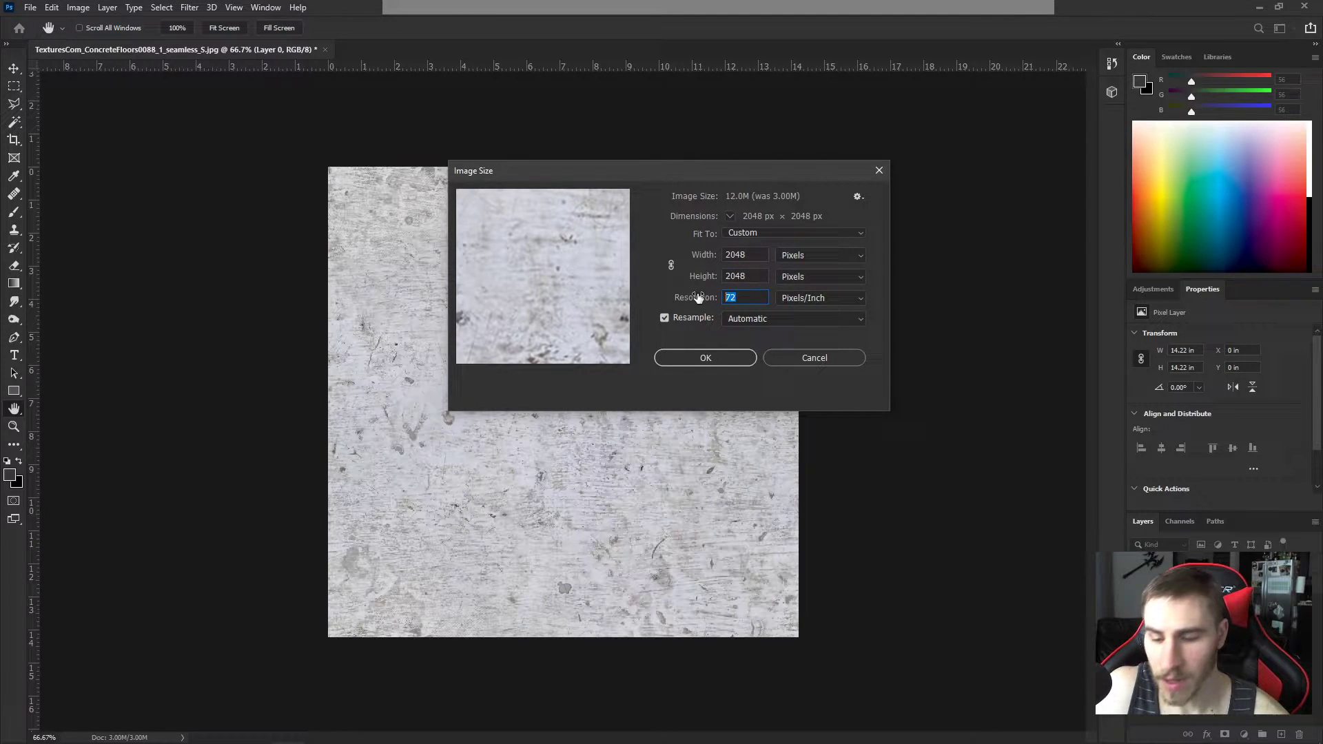
type("1560")
left_click_drag(757, 301, 725, 294)
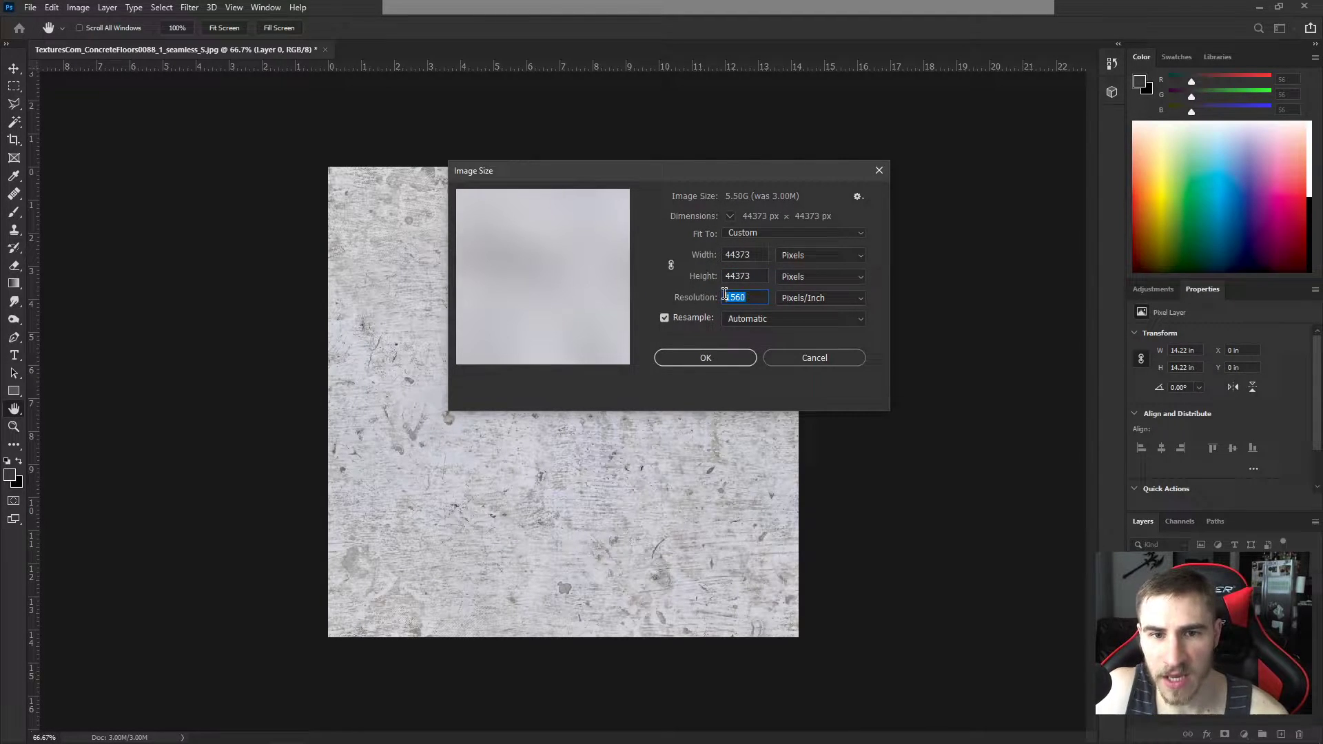
left_click(761, 233)
left_click(766, 238)
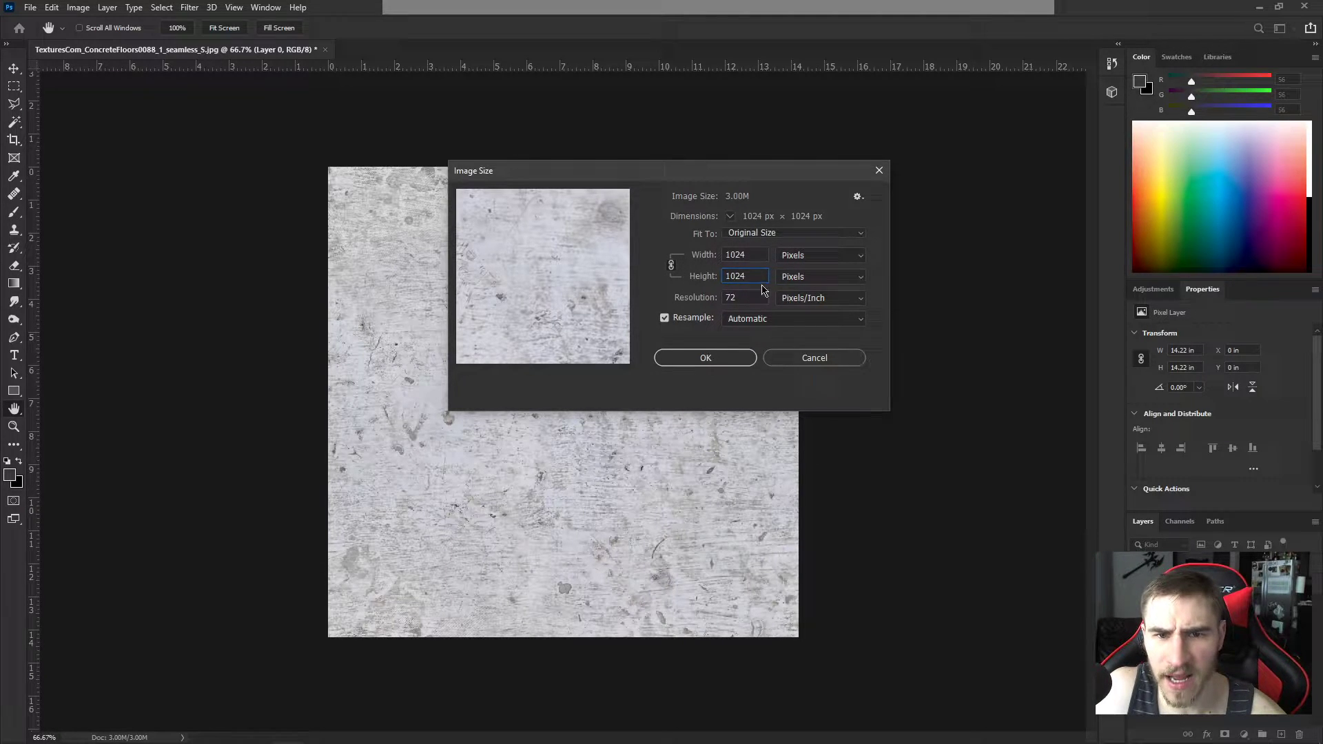
Resize the concrete image to 2048 by 2048 pixels with the proportions linked.
left_click_drag(763, 289, 683, 278)
type("20")
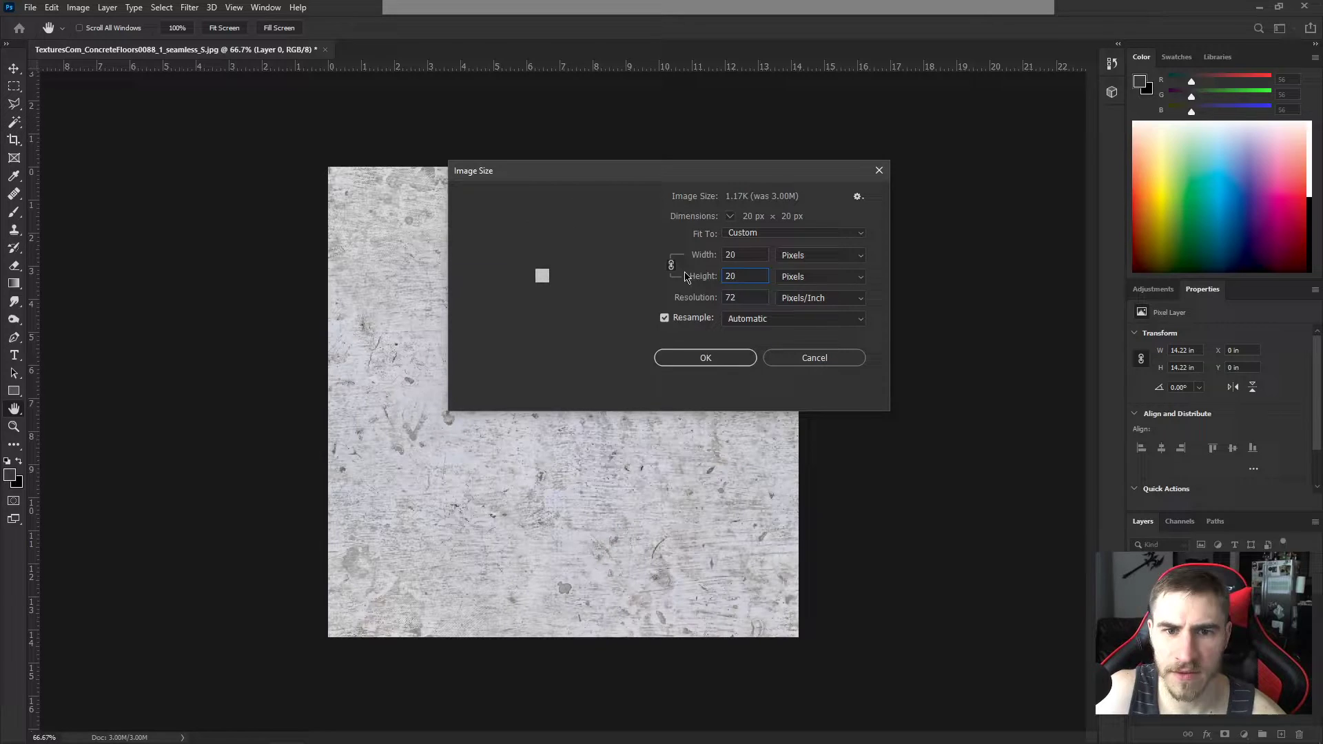
type("48")
key("ctrl+a")
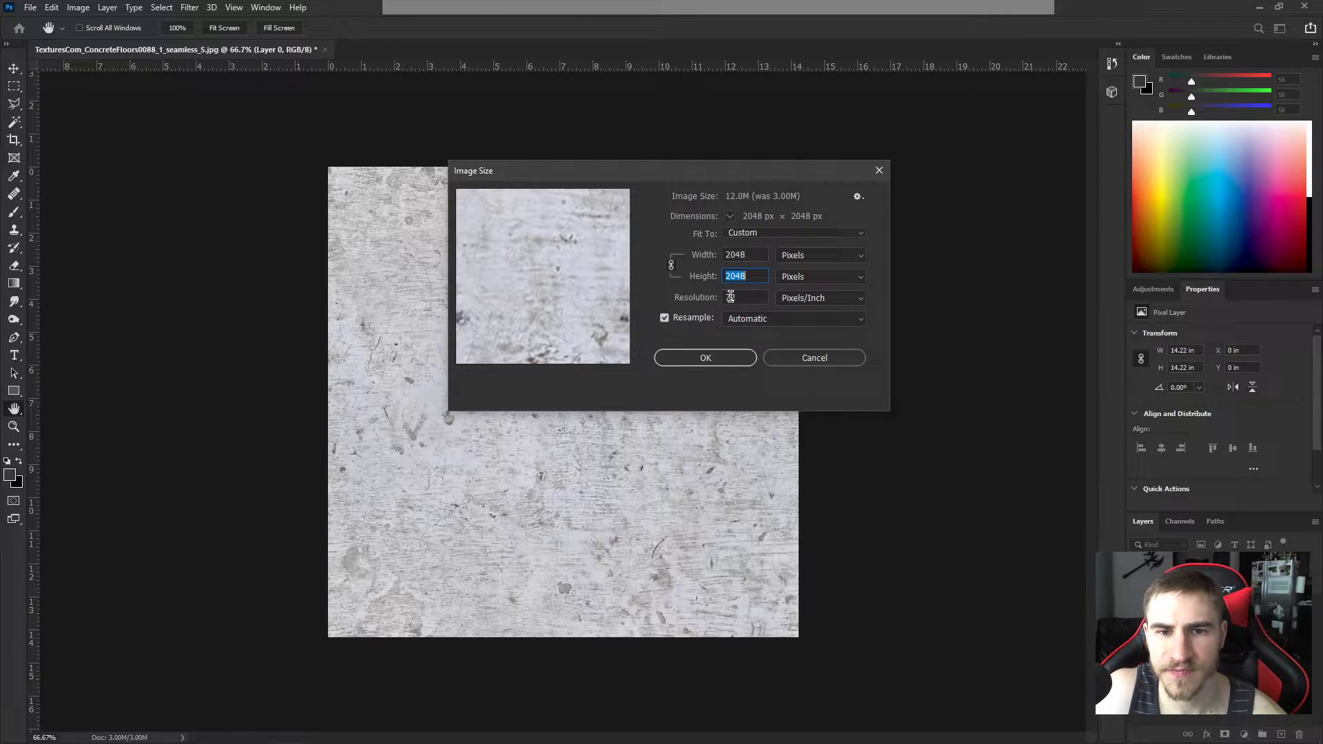
left_click(721, 363)
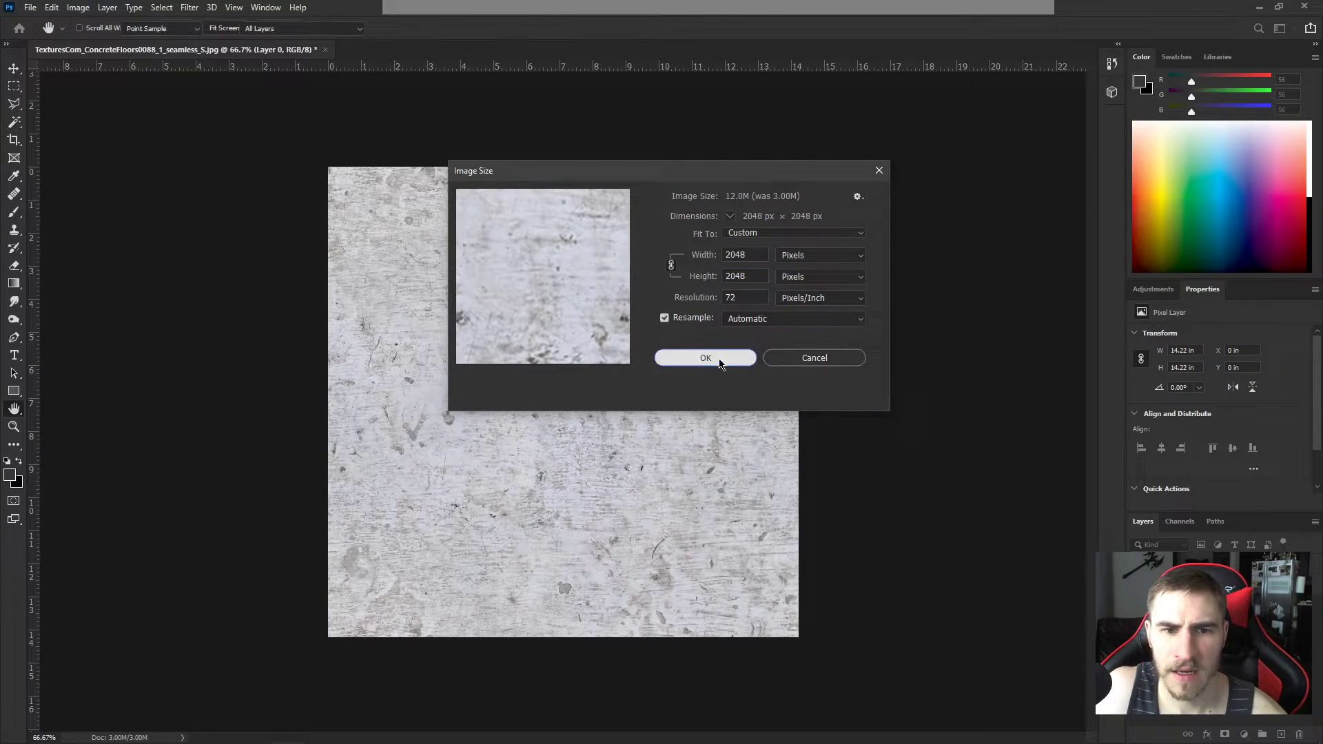
key("w")
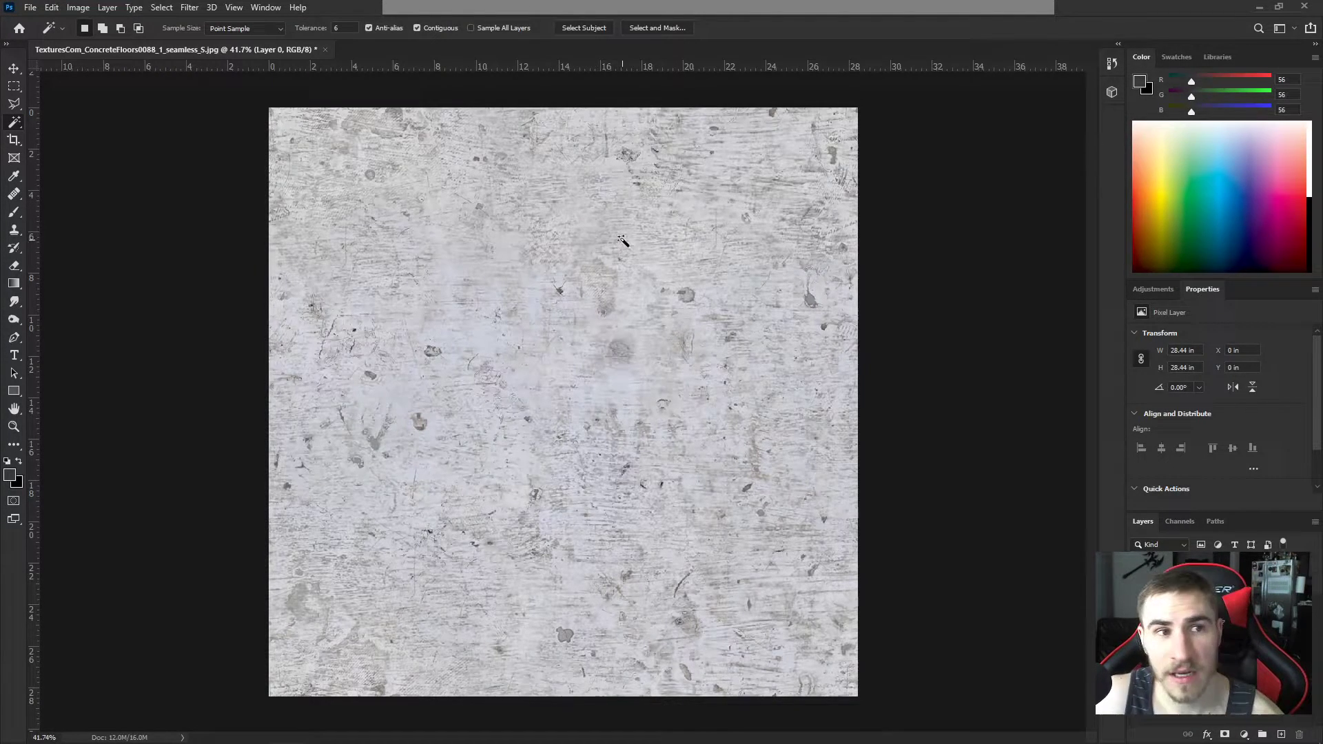
Start the Generate Normal Map filter on the concrete image, moving its dialog aside to expose the map.
left_click(189, 7)
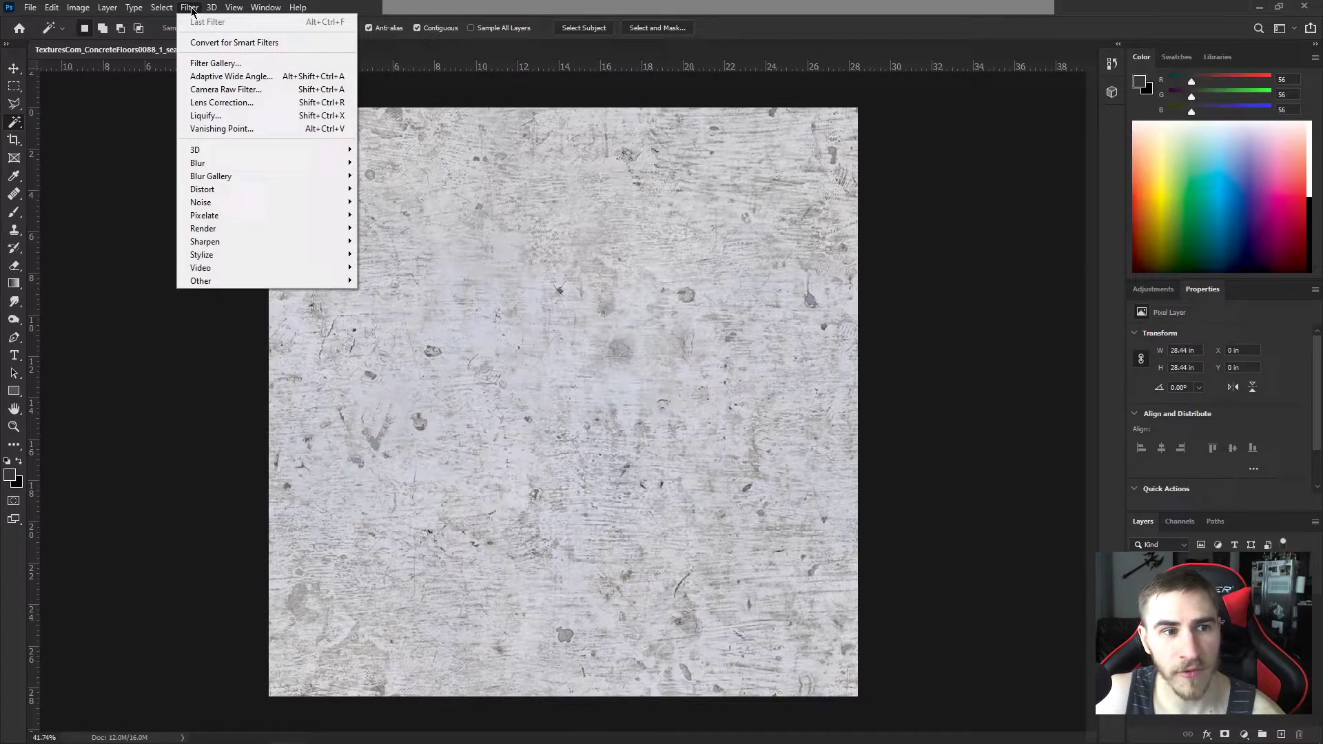
mouse_move(206, 153)
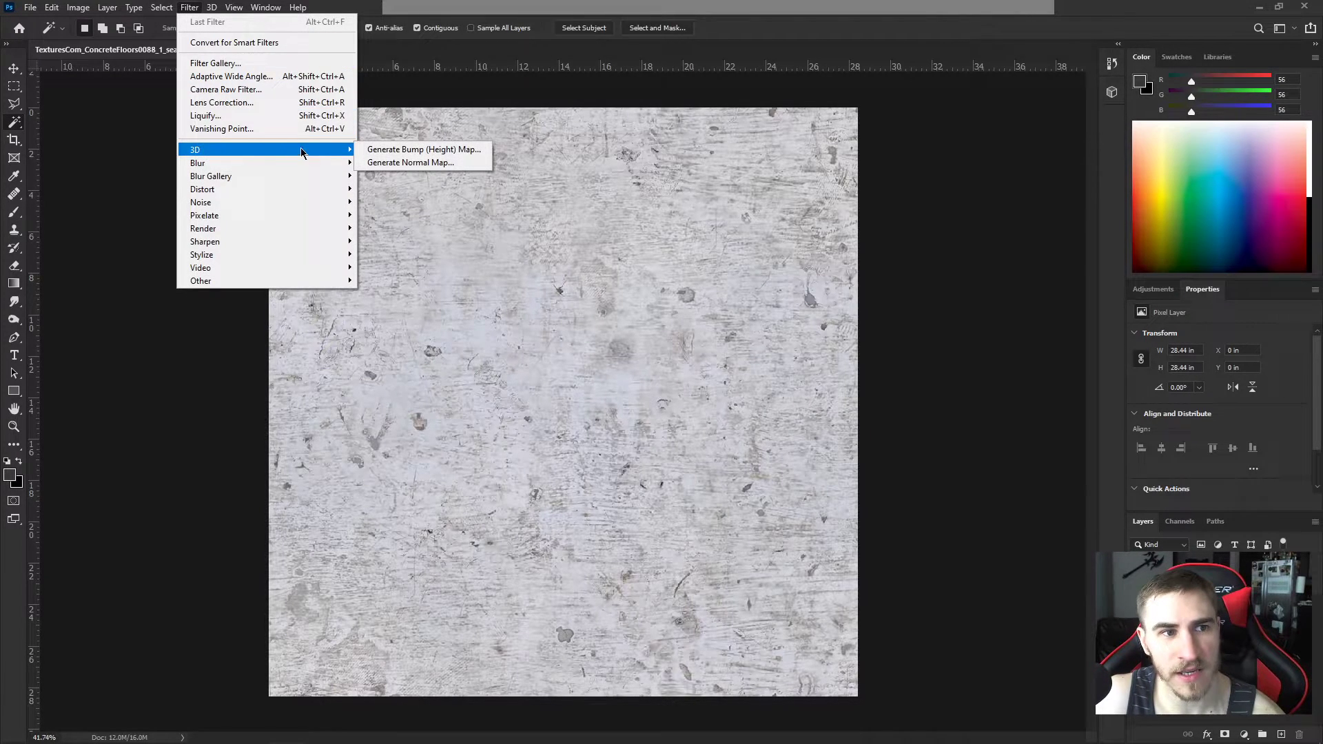
mouse_move(215, 10)
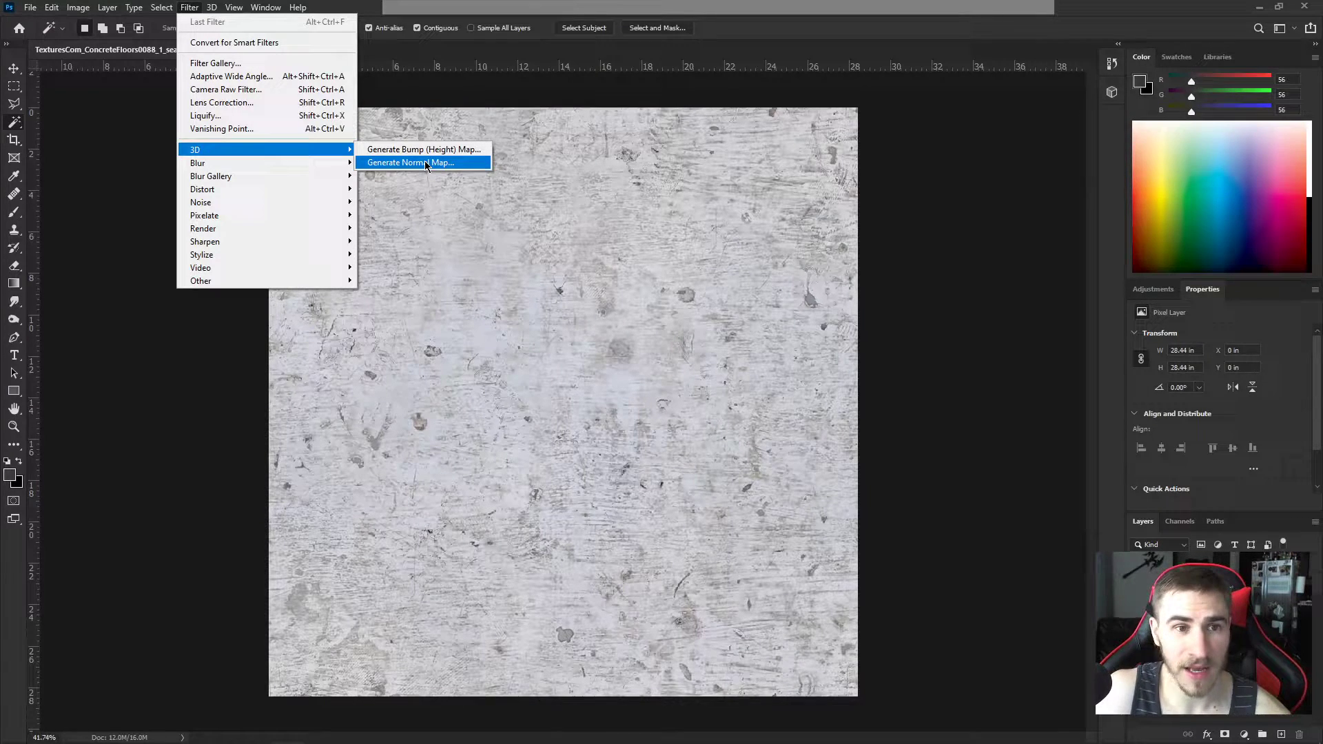
left_click(383, 166)
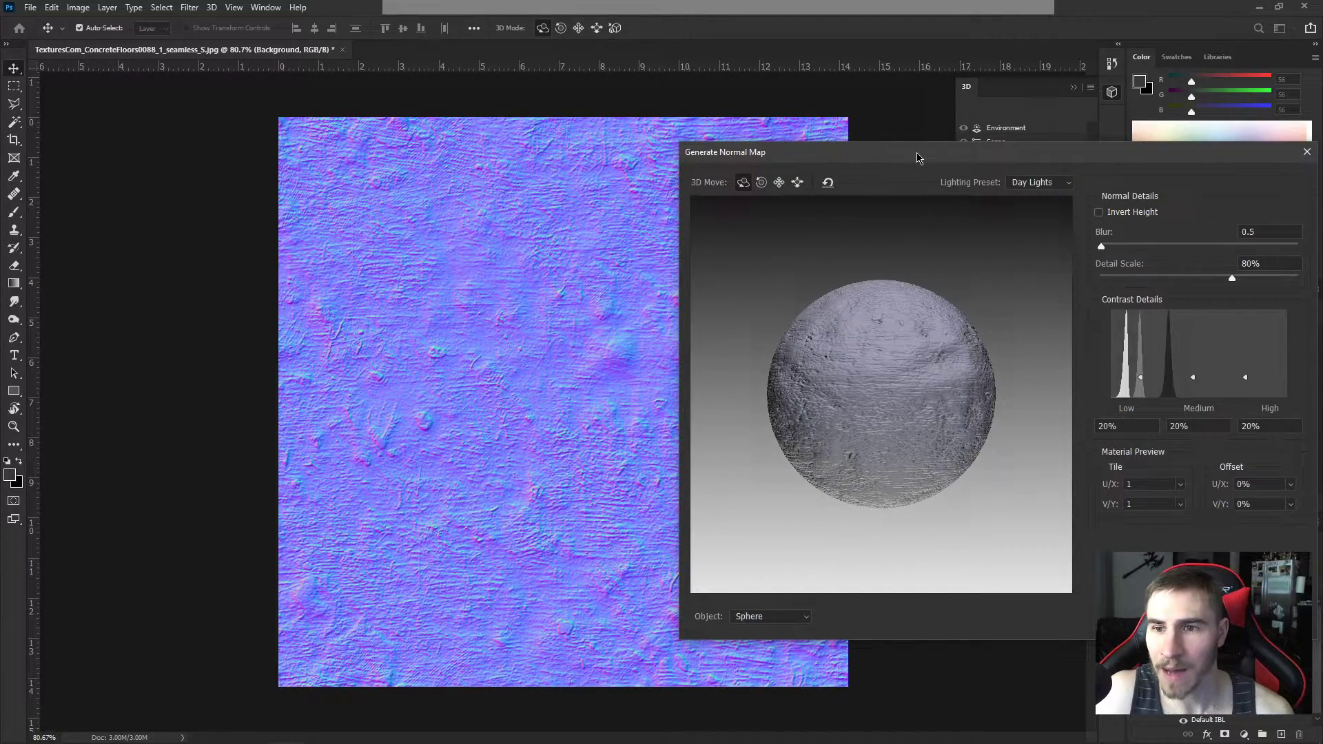
left_click_drag(918, 154, 832, 157)
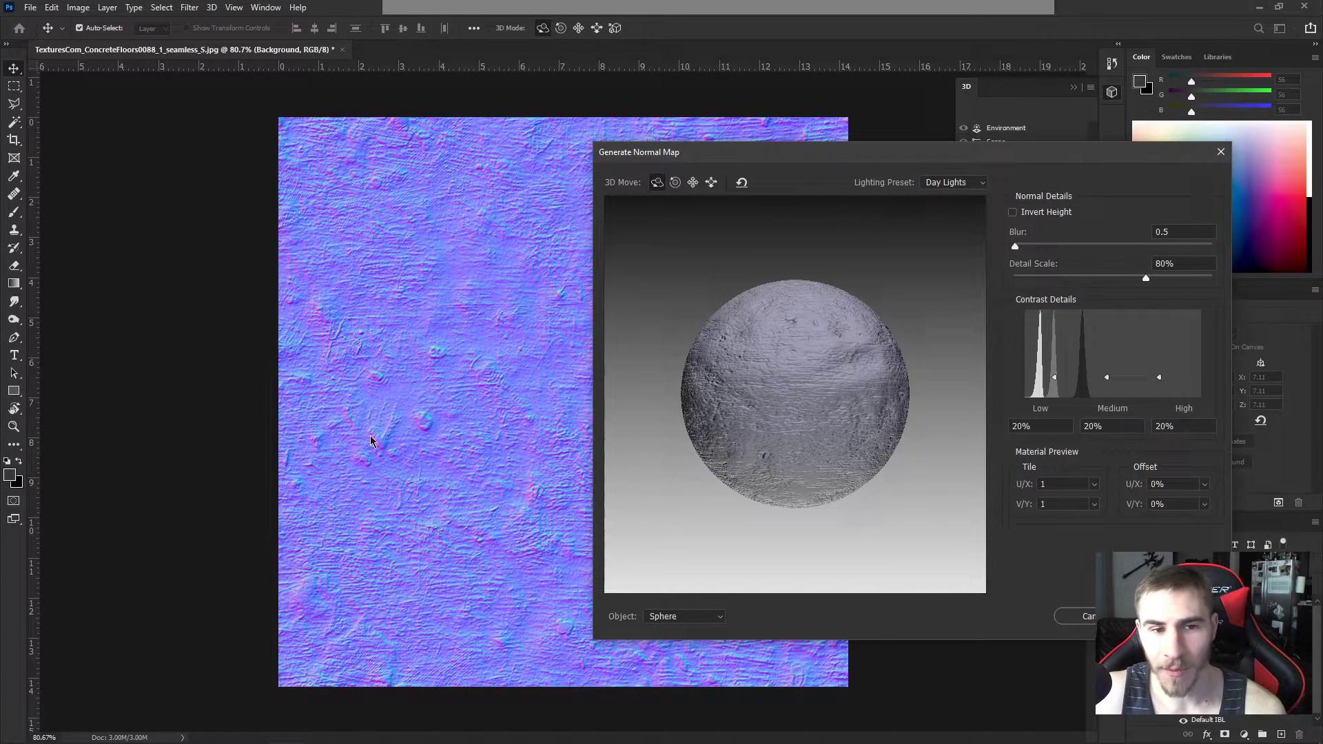
left_click_drag(1014, 157, 936, 152)
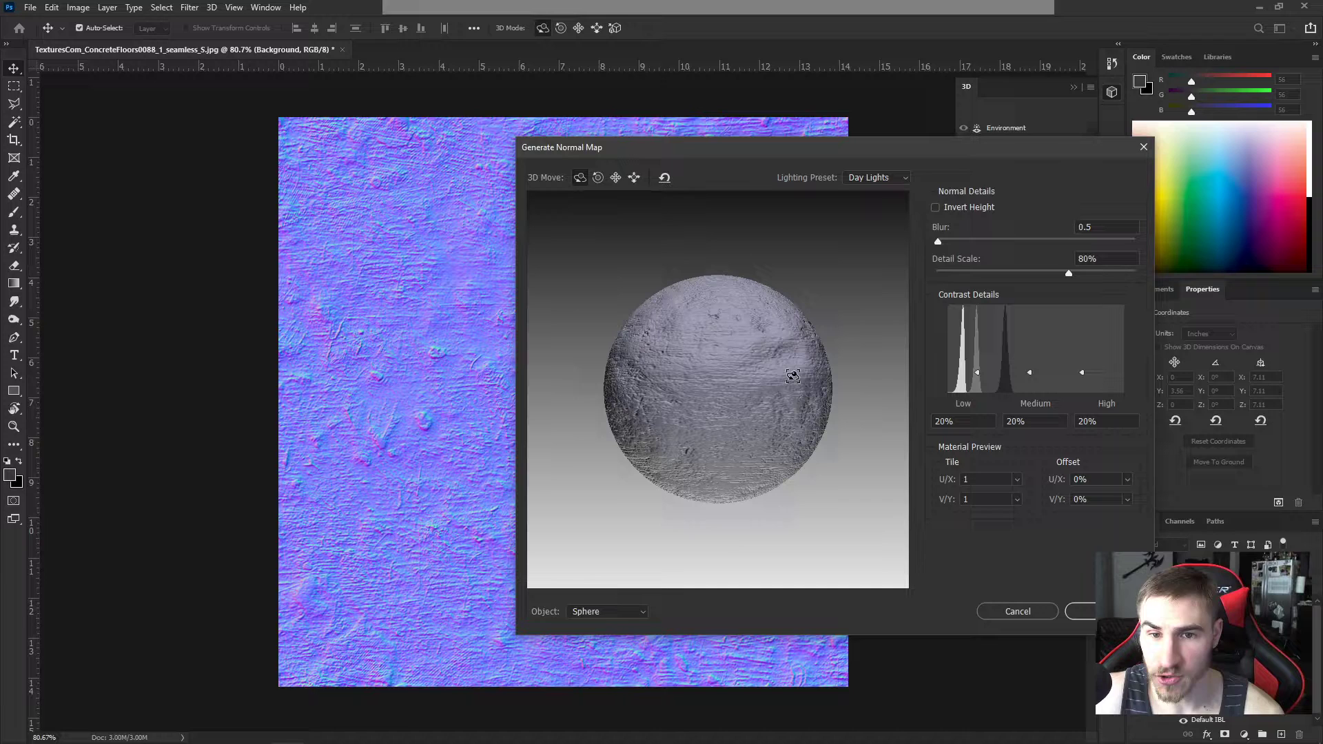
Rotate the preview sphere to examine the normal map's surface relief from several angles.
left_click_drag(793, 376, 732, 400)
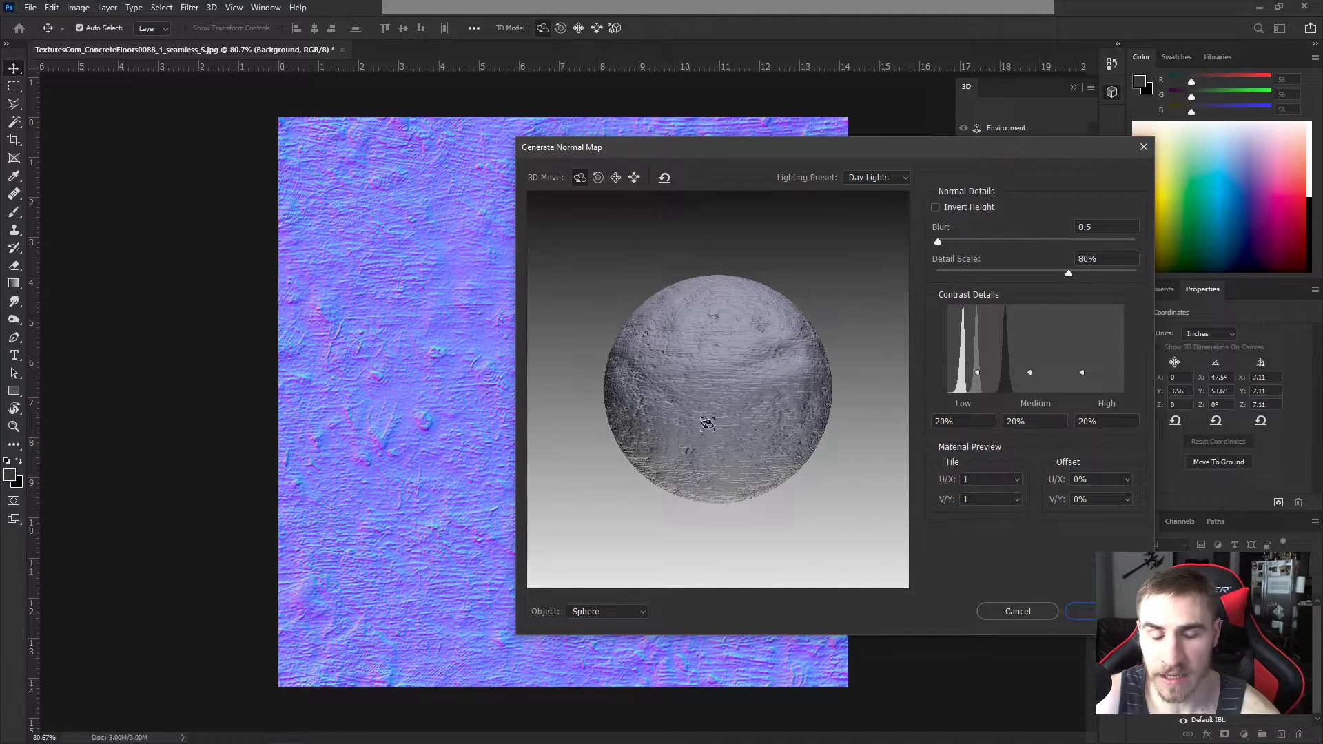
left_click_drag(707, 421, 718, 376)
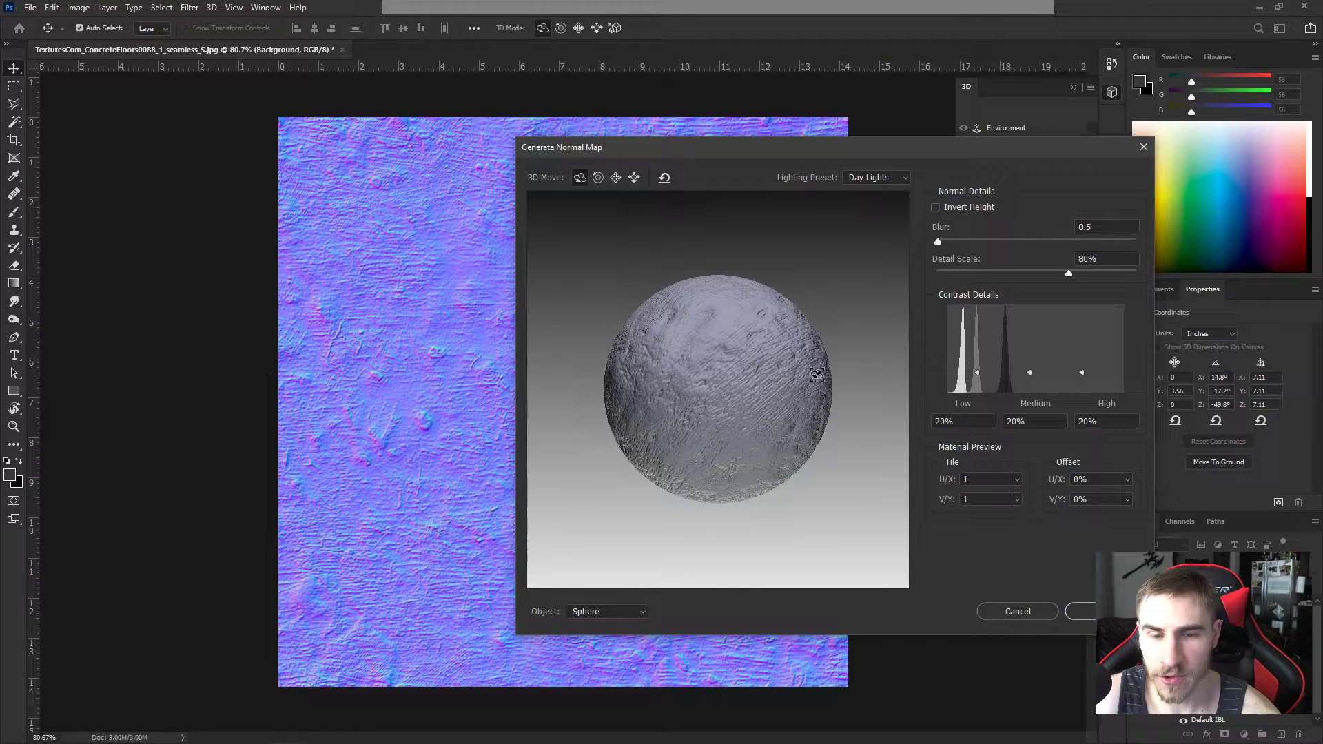
left_click_drag(714, 386, 779, 317)
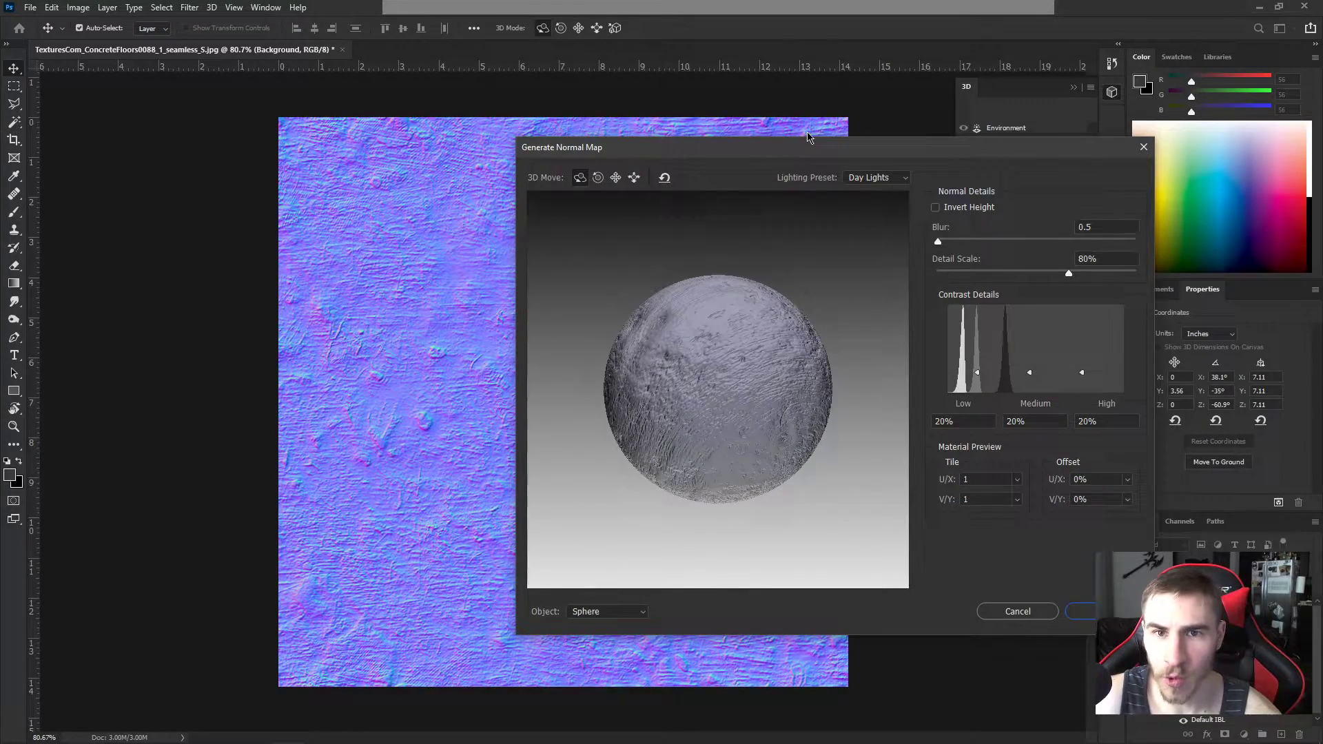
left_click_drag(802, 163, 613, 139)
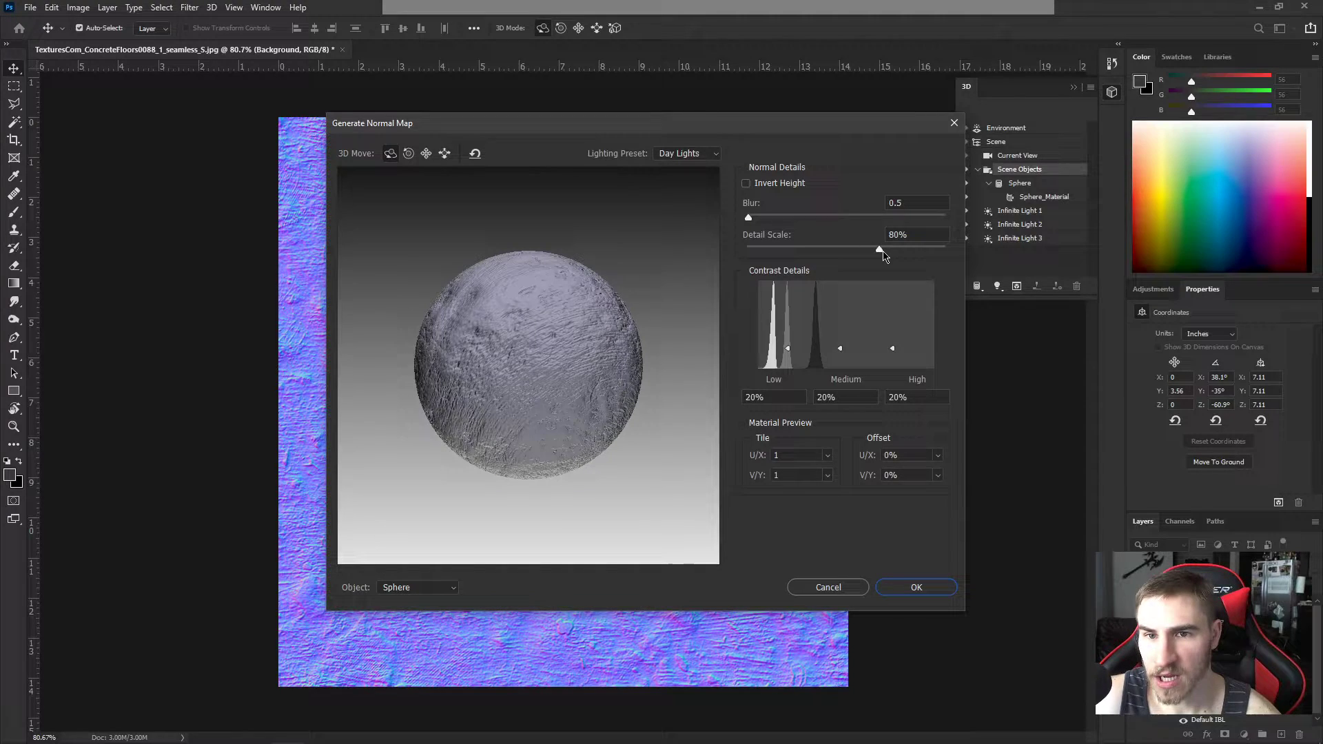
Set the normal map's detail scale to 91% and apply the filter.
left_click_drag(881, 253, 934, 252)
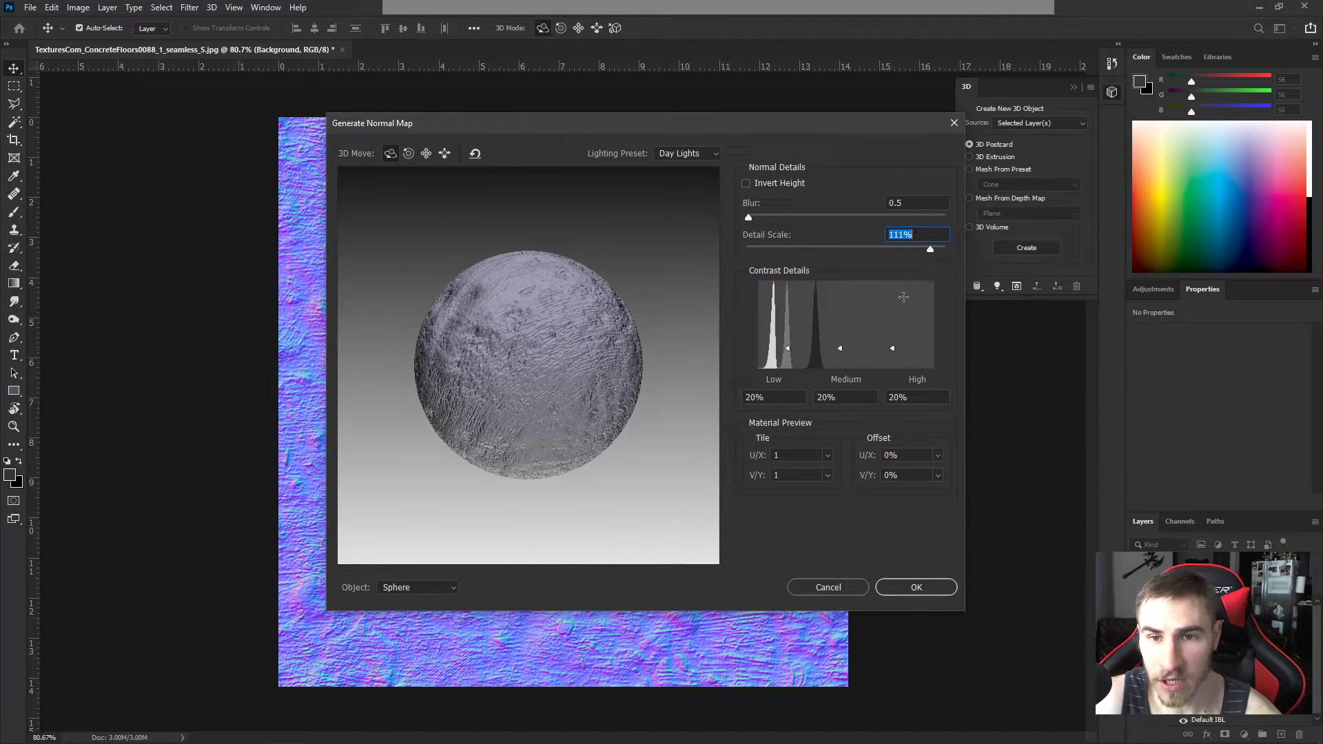
type("80")
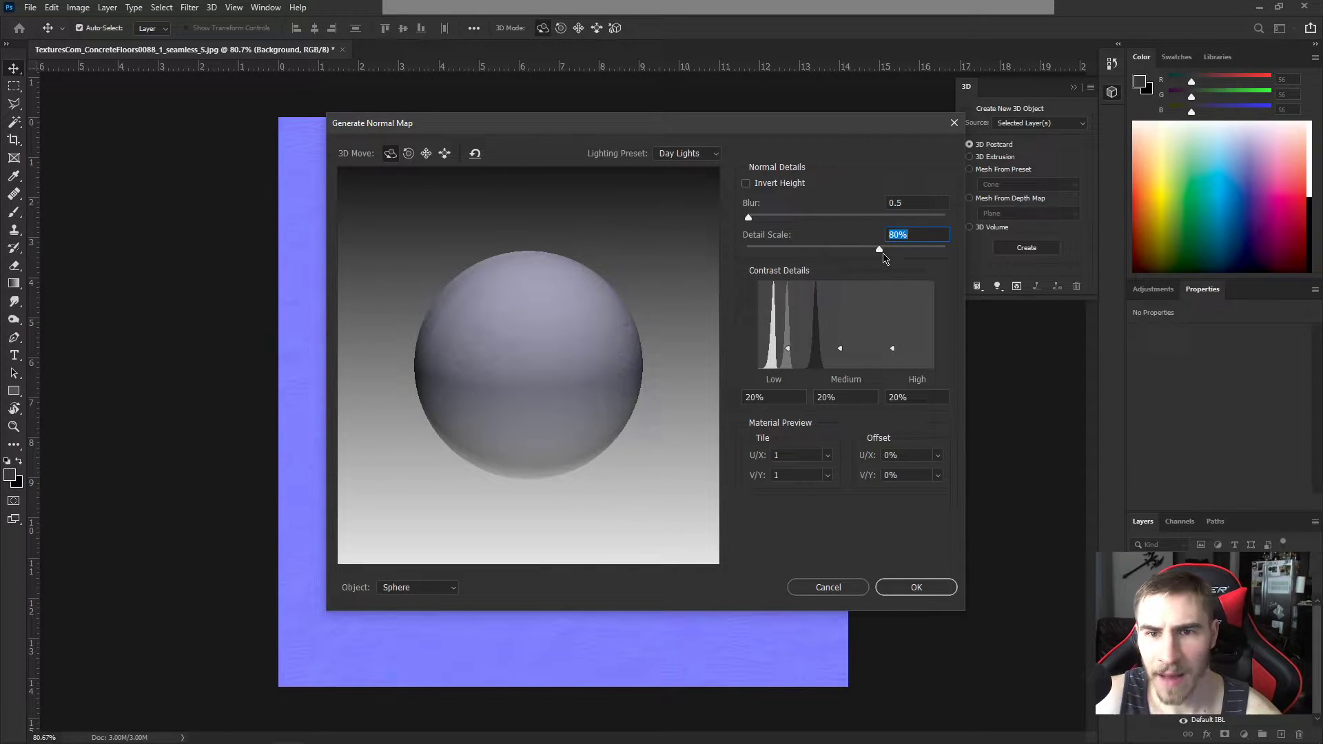
left_click_drag(880, 249, 898, 249)
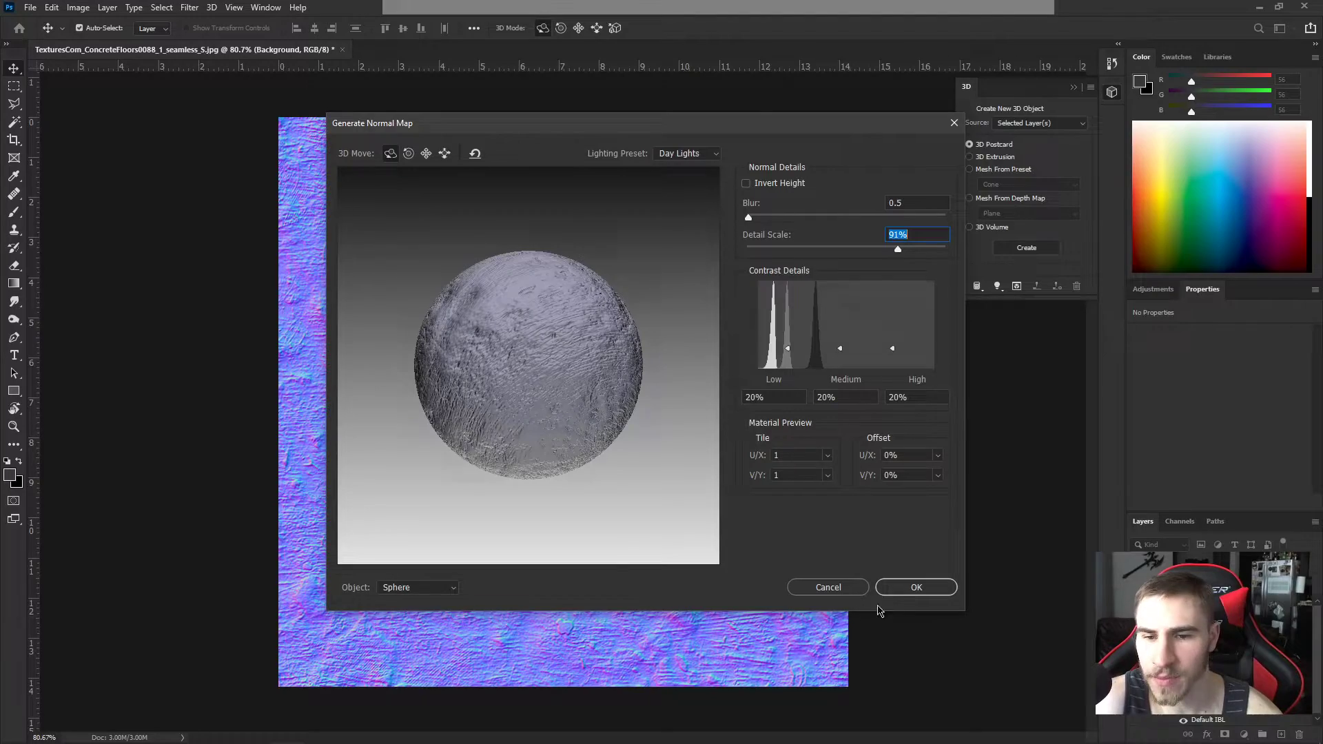
left_click(916, 587)
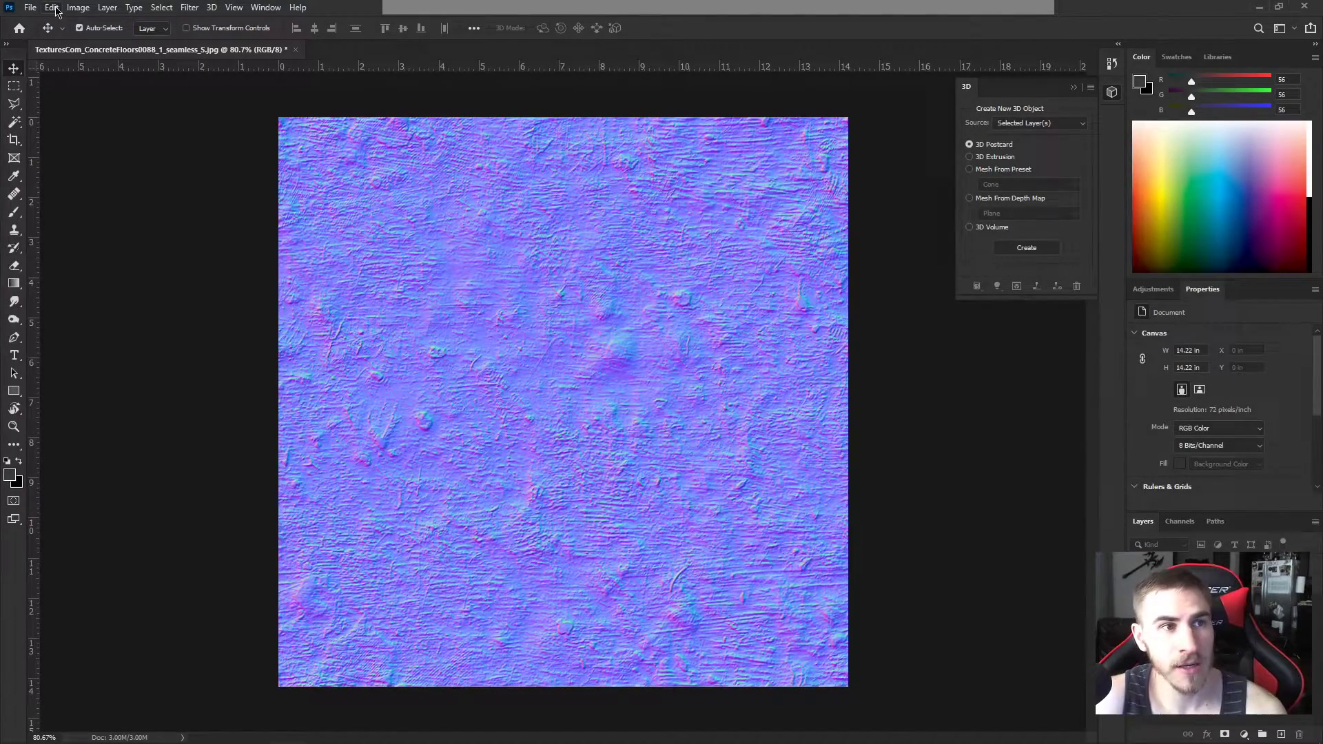
Save the normal map as a PNG named Concrete_NORMAL in the 34_Fast Material folder.
left_click(30, 8)
left_click(96, 174)
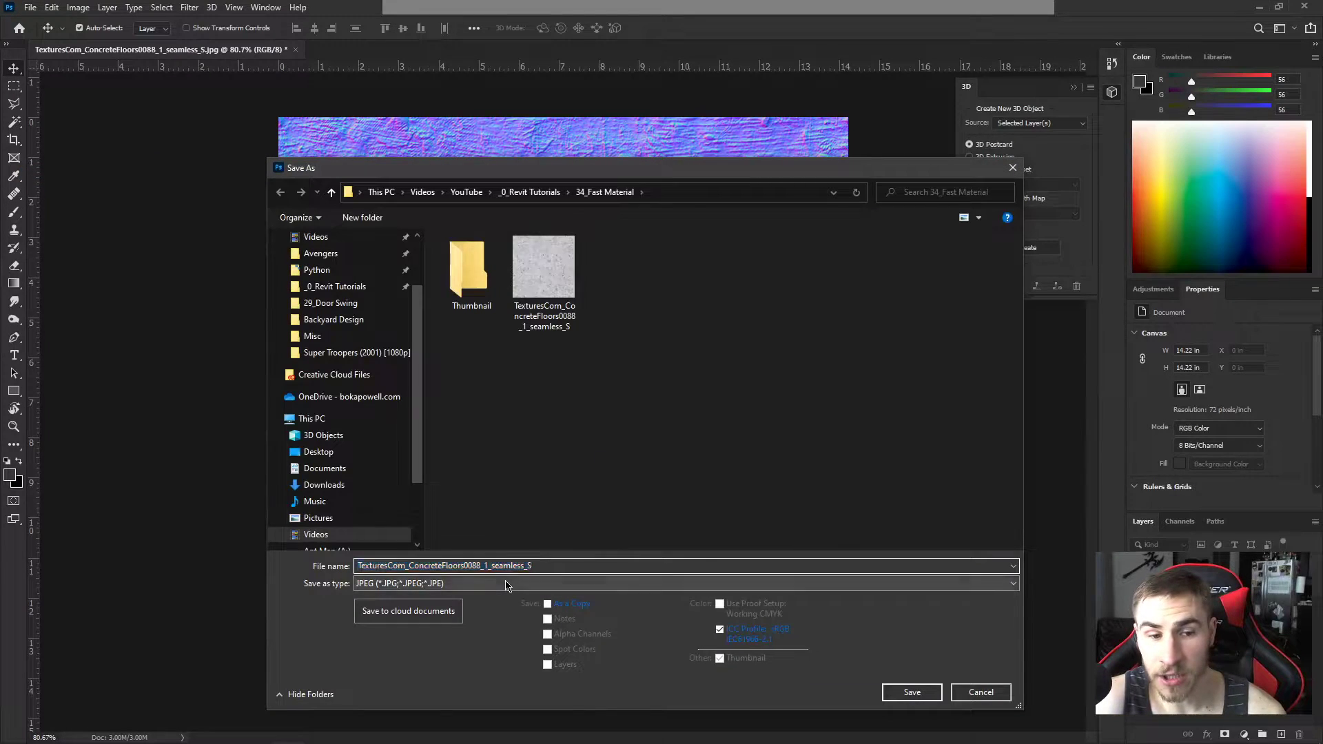
left_click(507, 585)
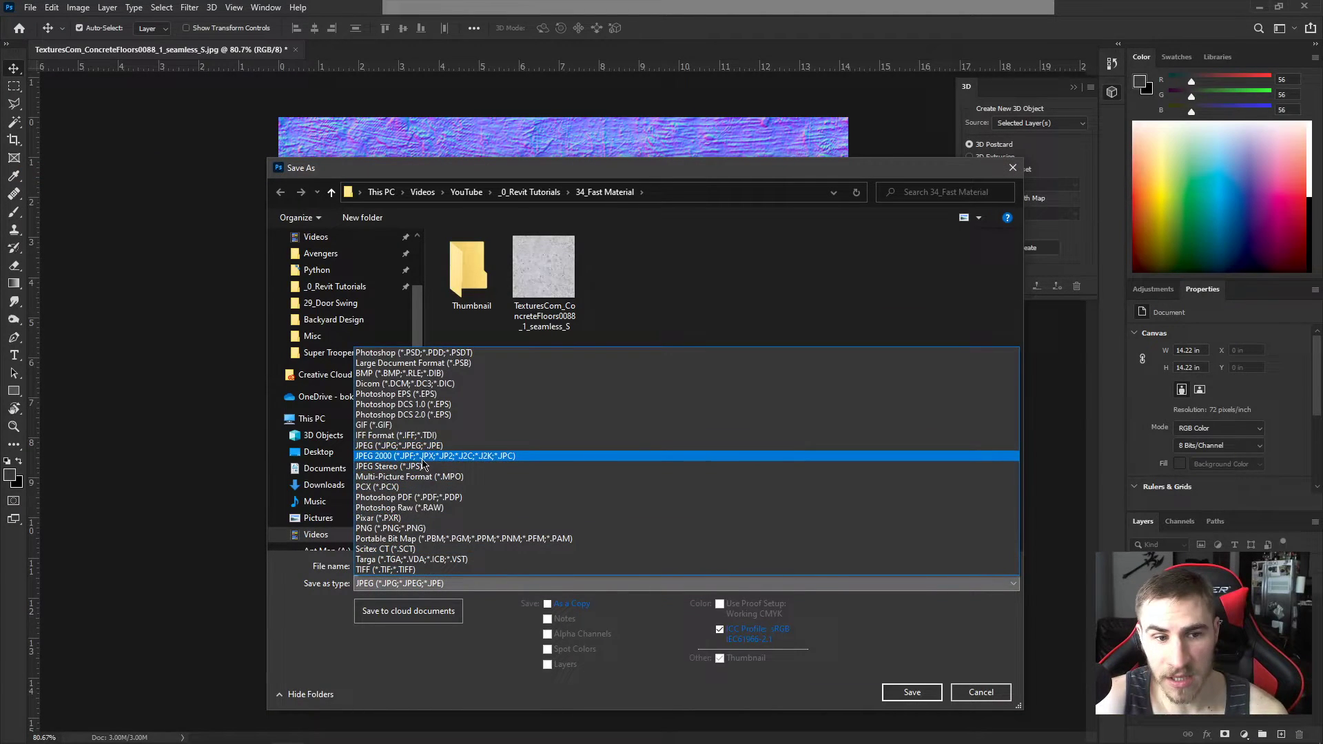
left_click(470, 528)
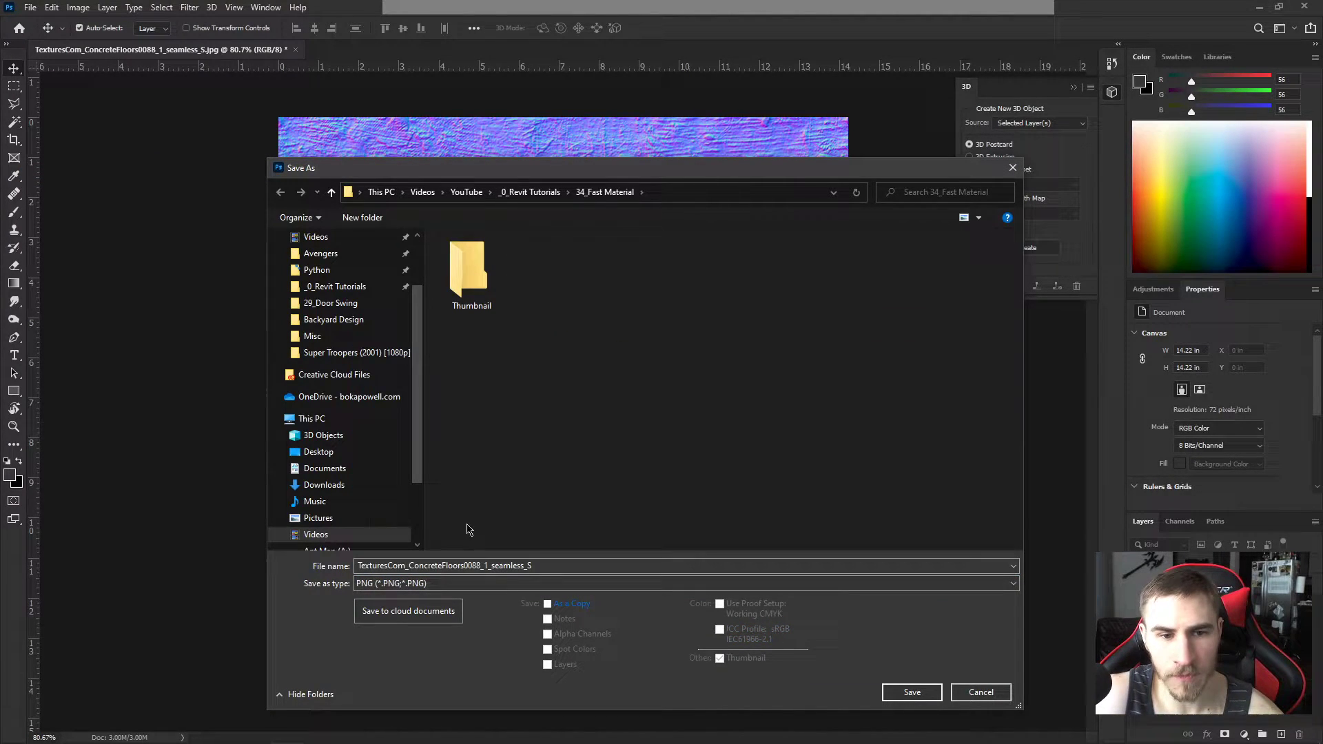
double_click(567, 563)
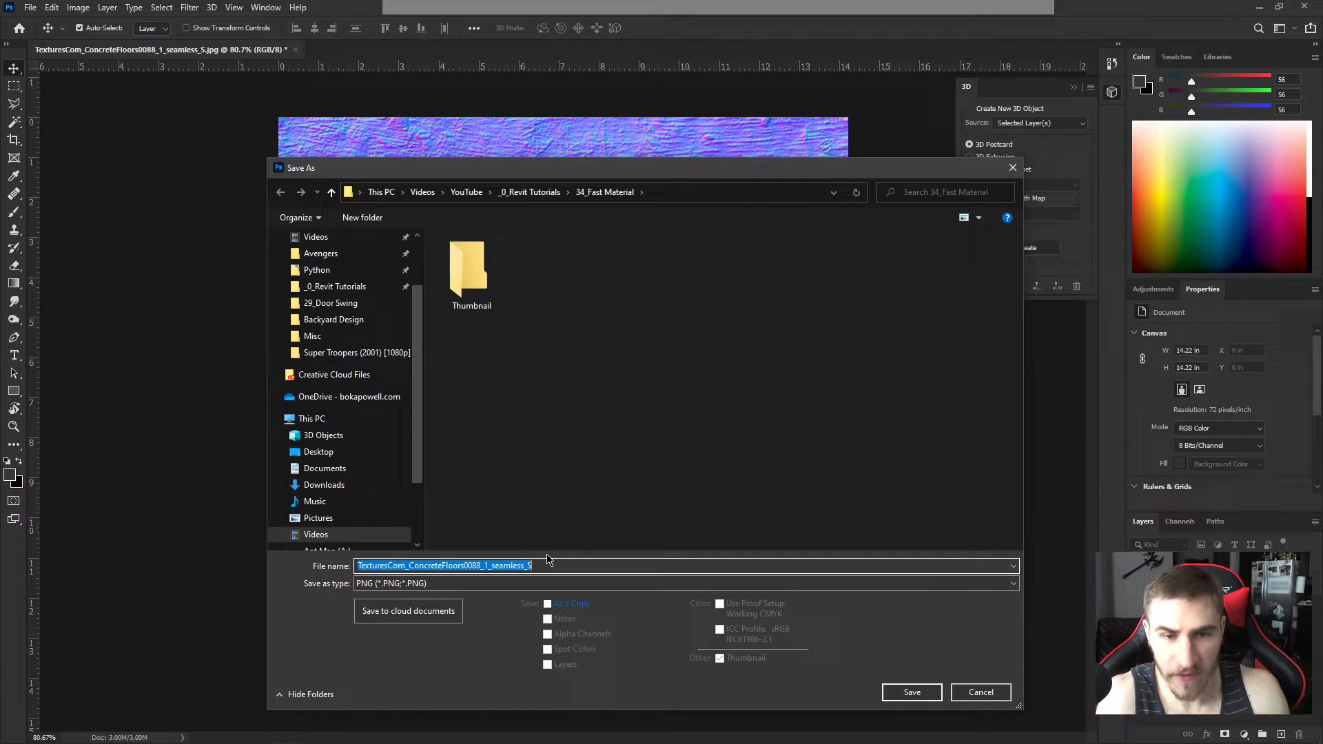
type("Concrete_")
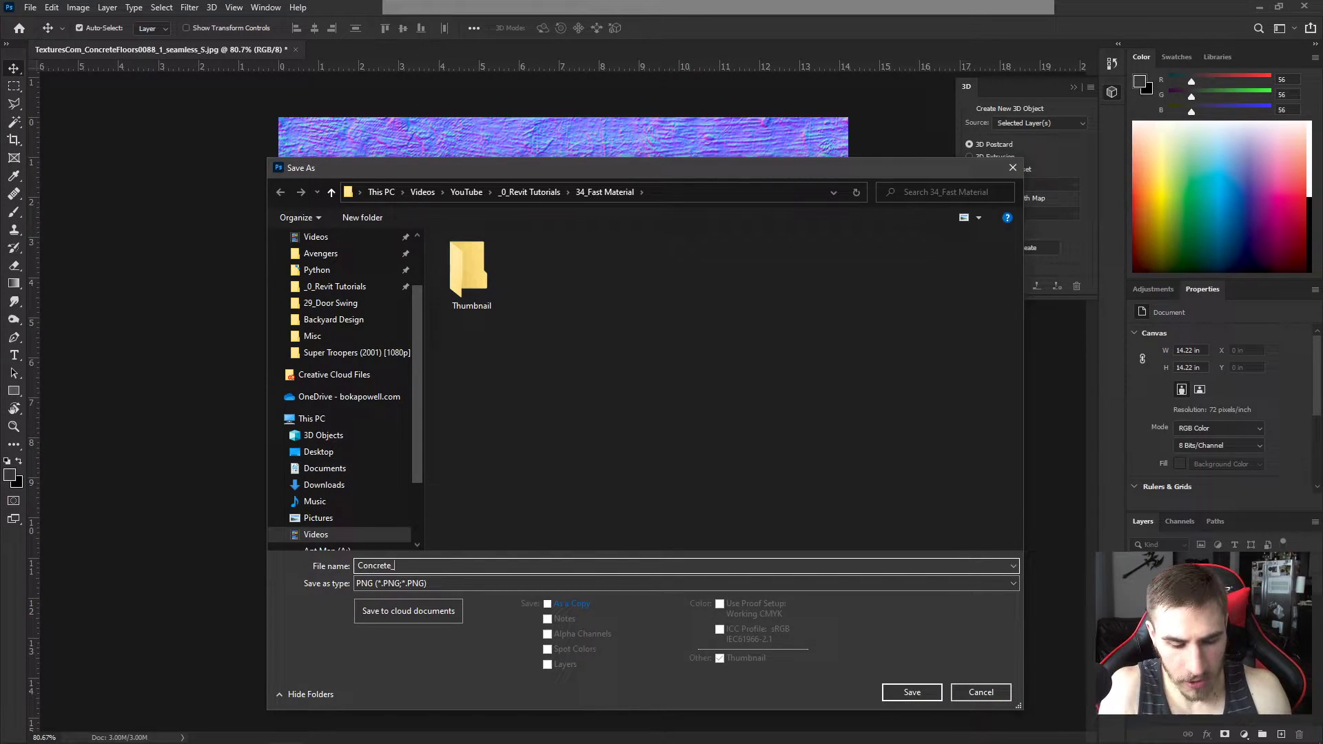
type("NORM")
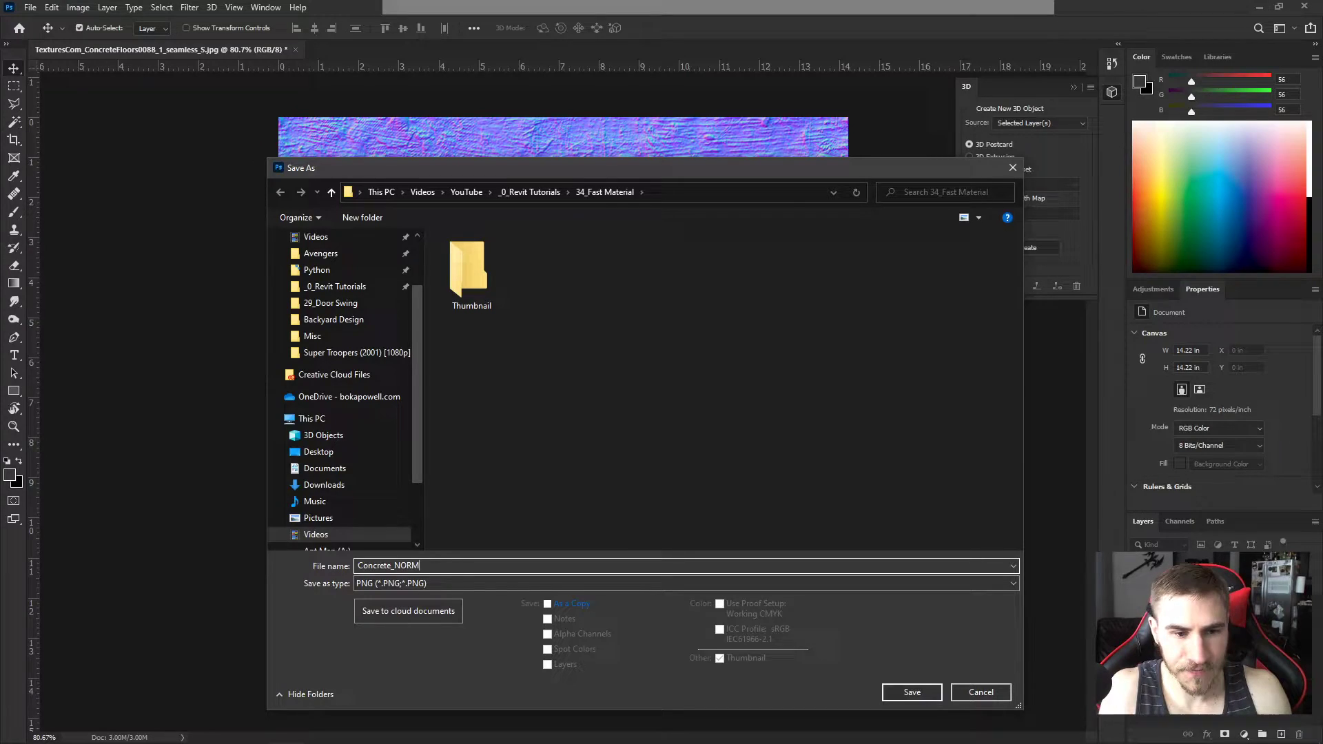
type("AL")
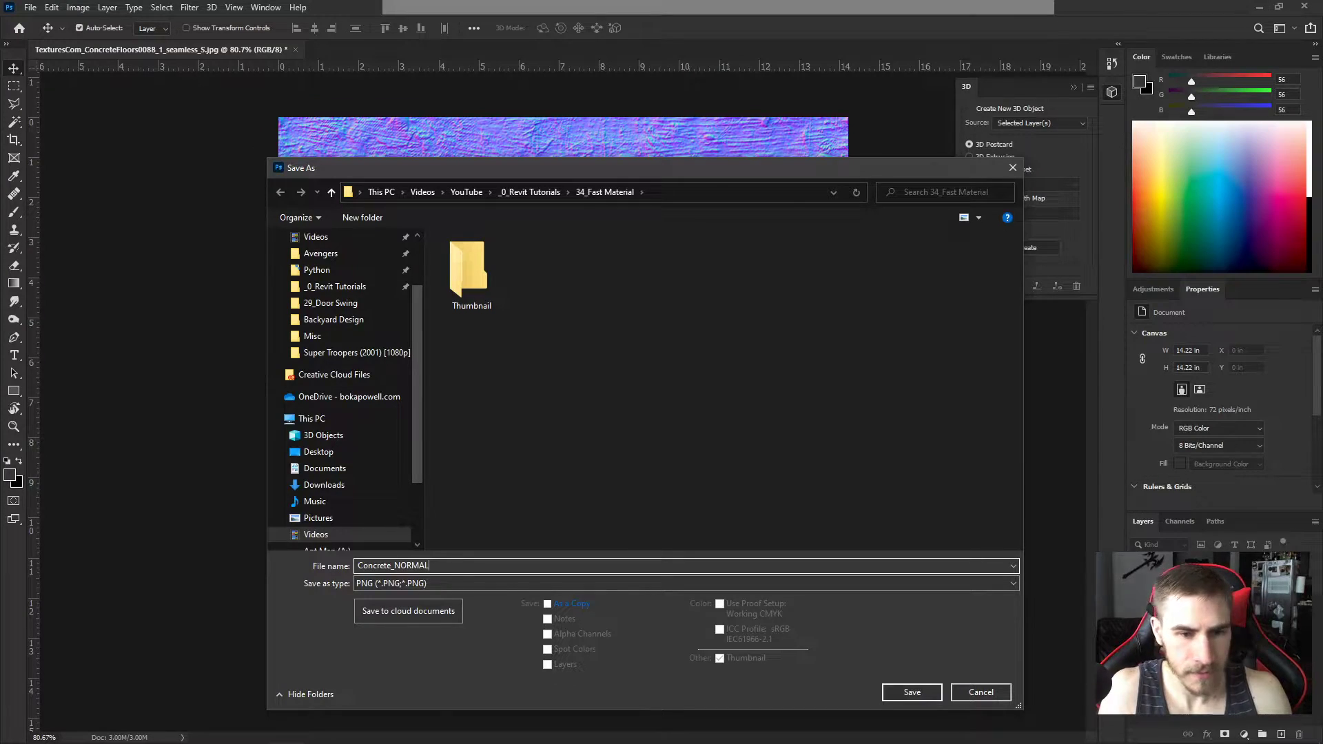
left_click(914, 701)
left_click(1171, 289)
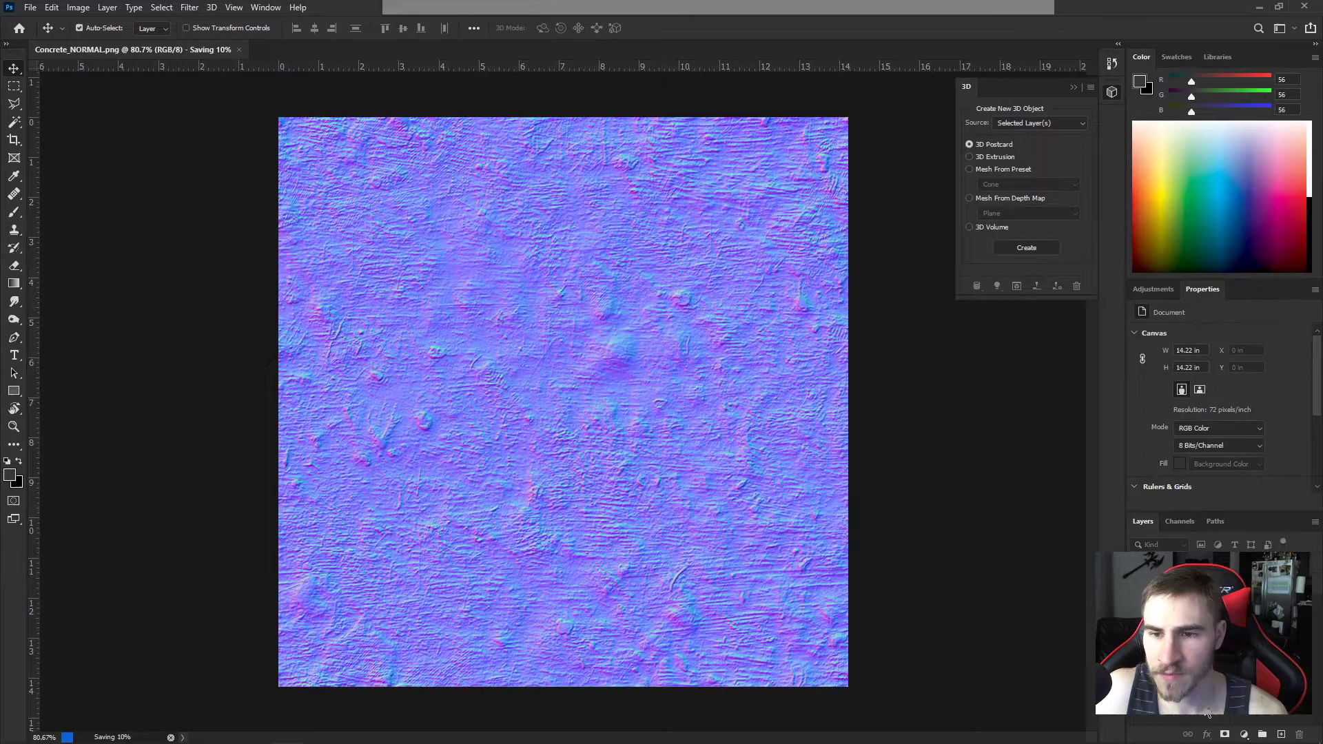
Undo the normal map filter and start the Generate Bump (Height) Map filter on the concrete image.
key("ctrl+z")
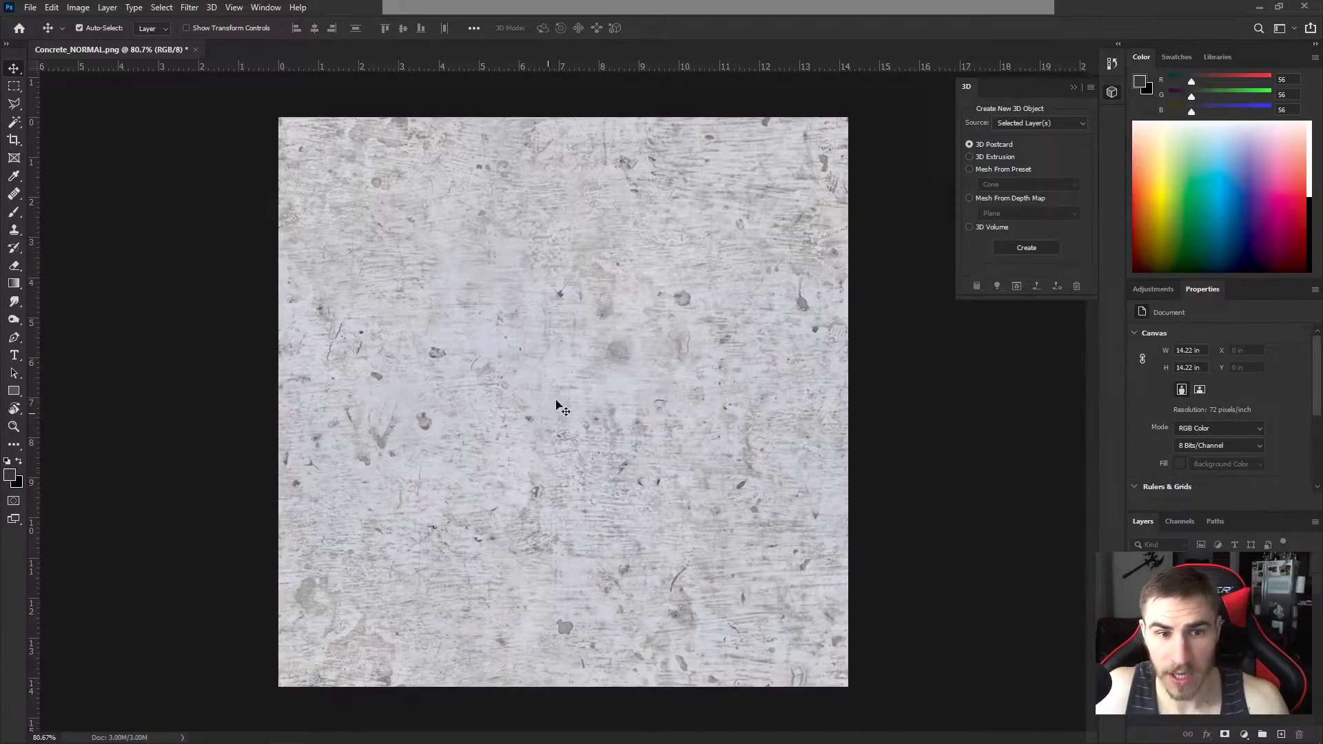
left_click(189, 7)
mouse_move(215, 9)
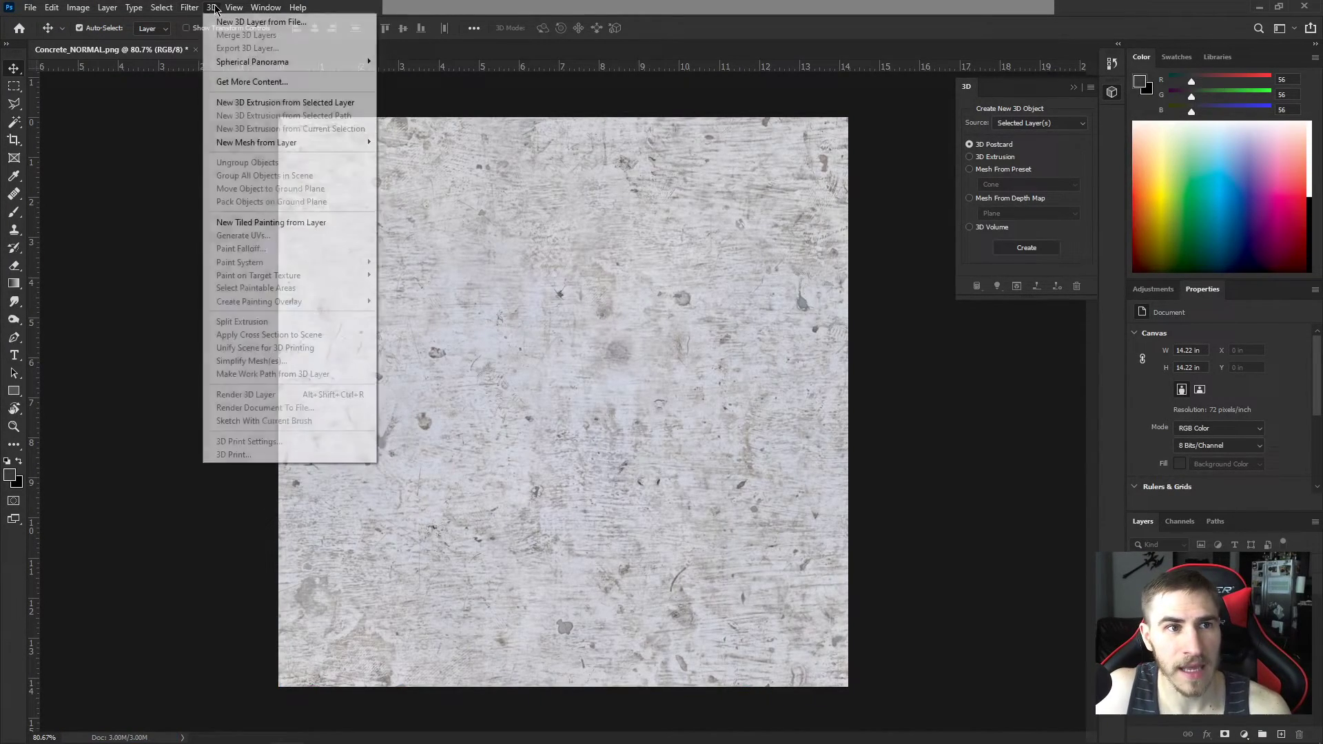
mouse_move(324, 150)
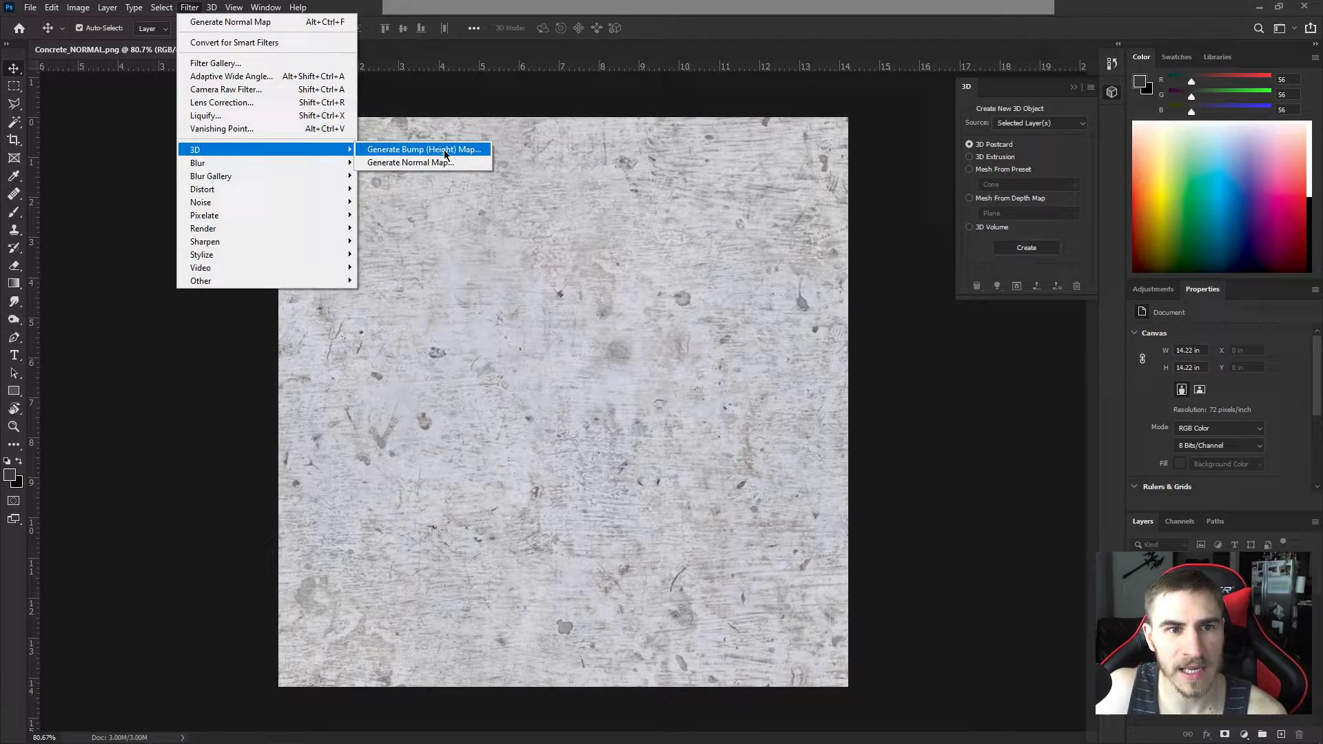
left_click(408, 151)
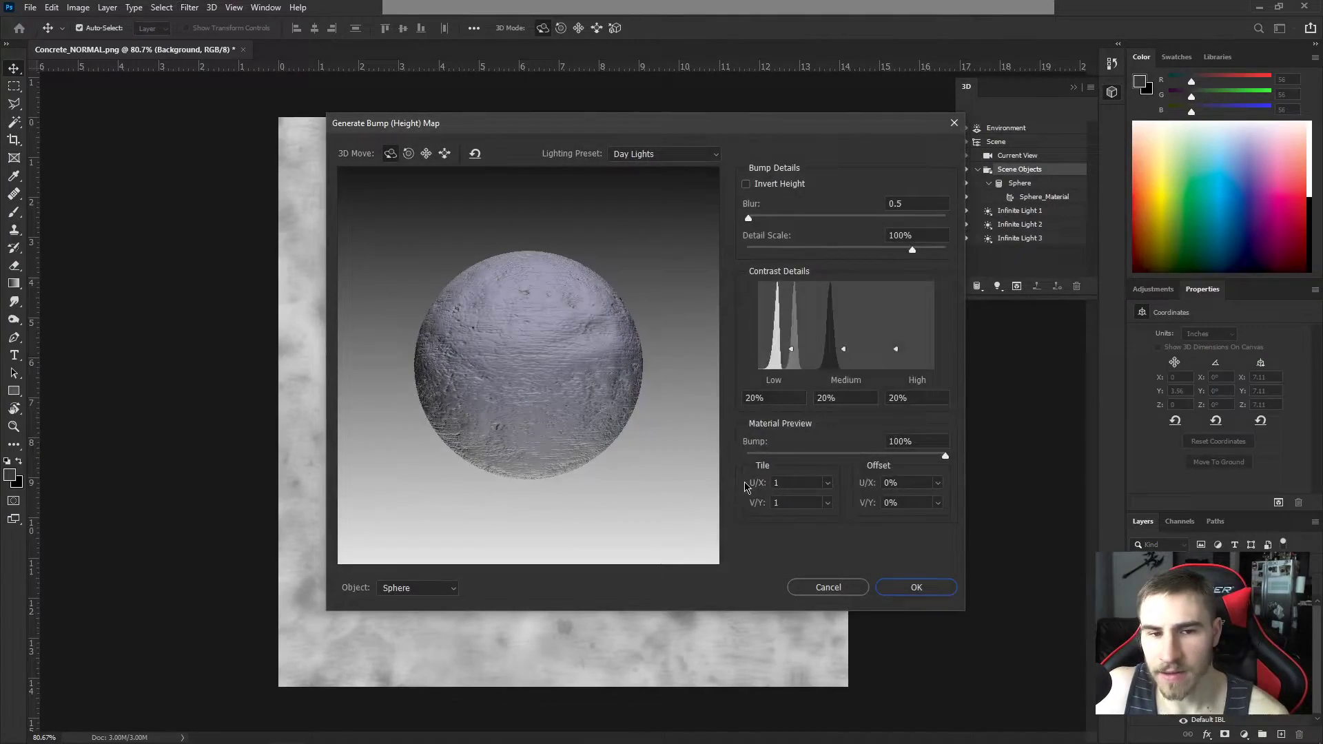
left_click_drag(655, 128, 863, 121)
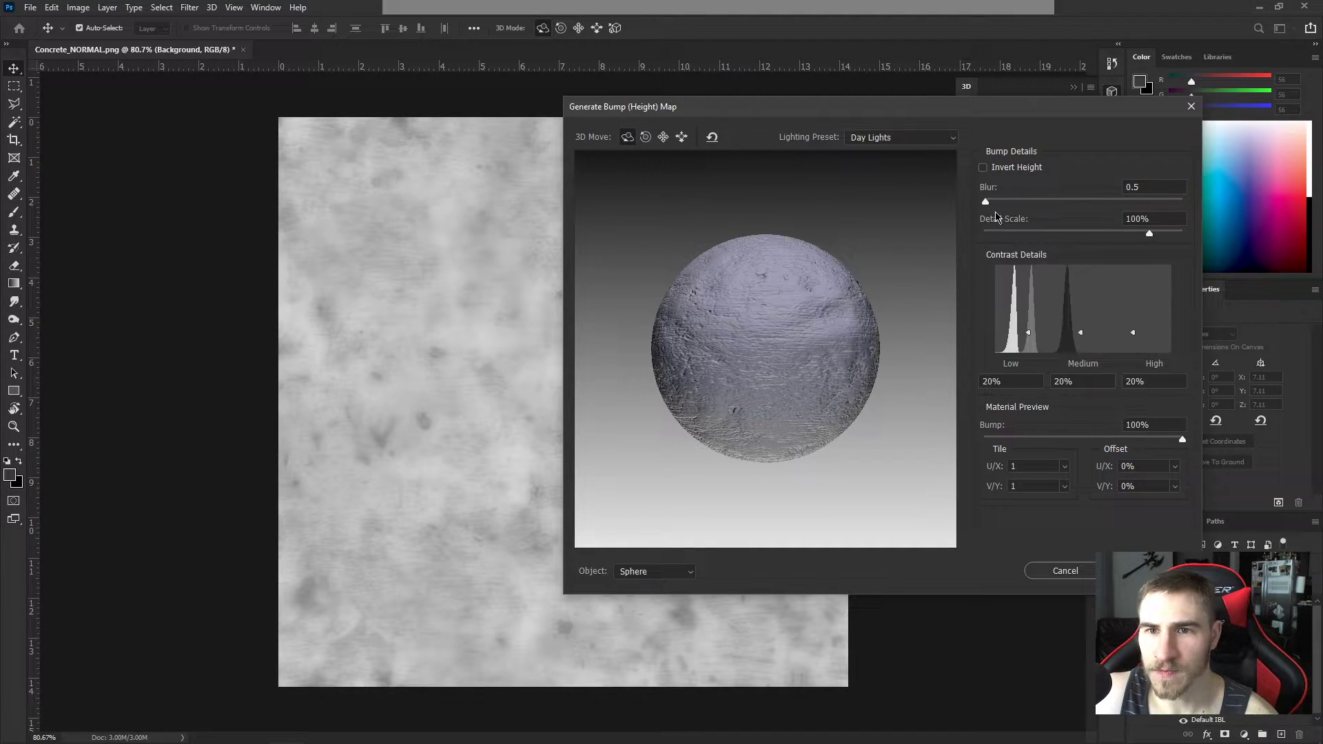
Set the bump map's blur to 0, preview it on the sphere with the Hard Lights preset, and apply the filter.
left_click_drag(984, 202, 971, 209)
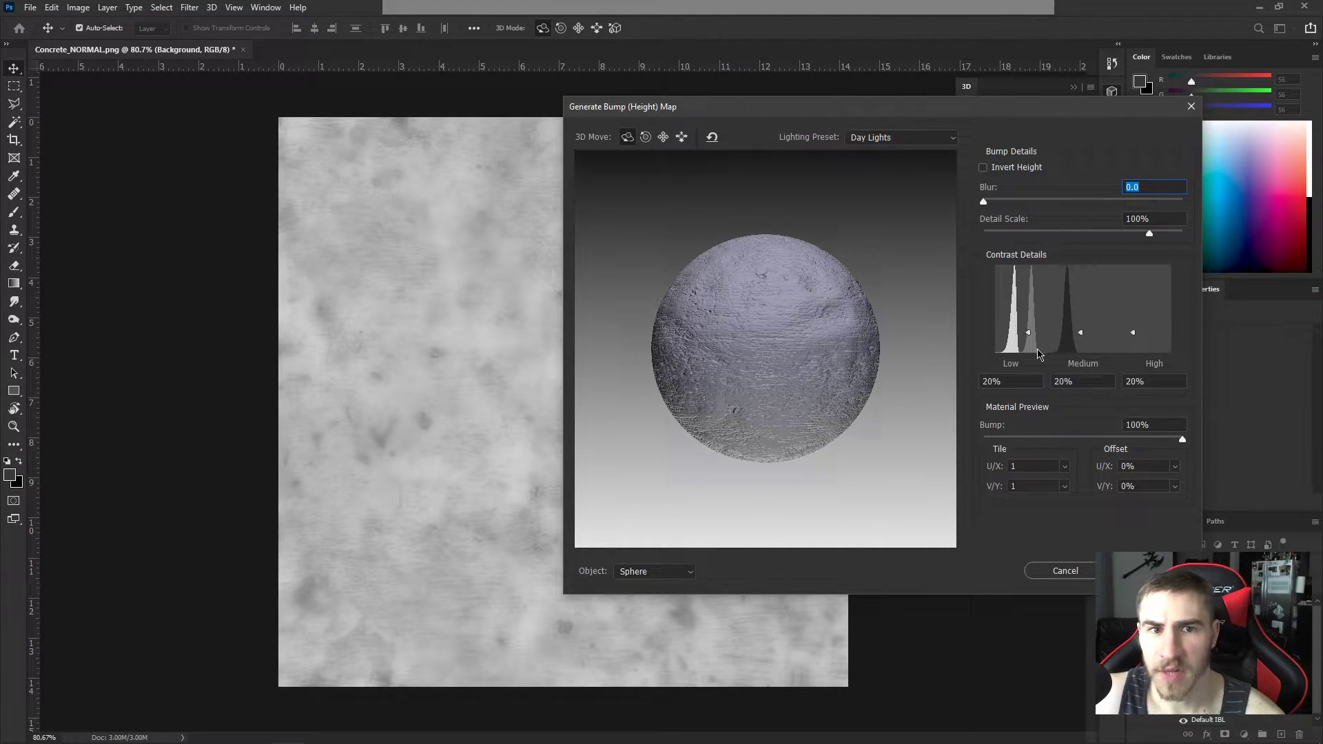
left_click(867, 138)
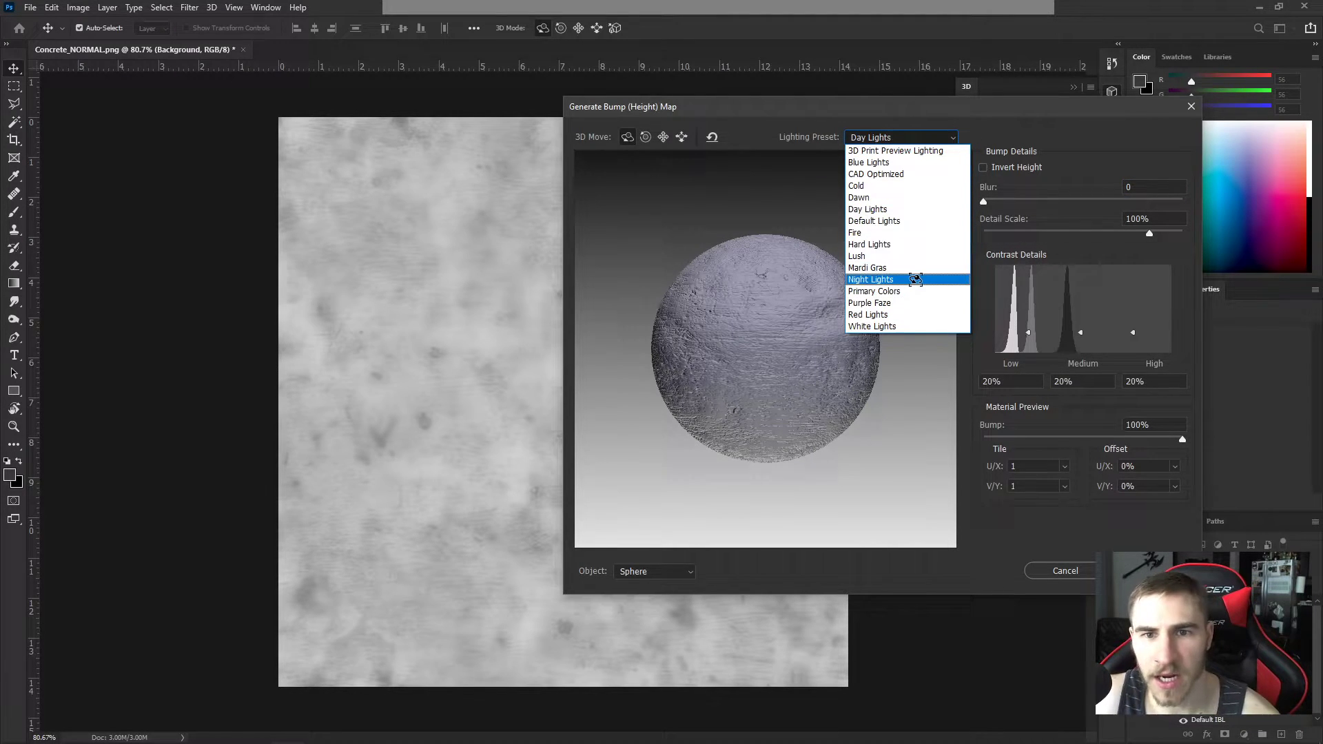
left_click(870, 245)
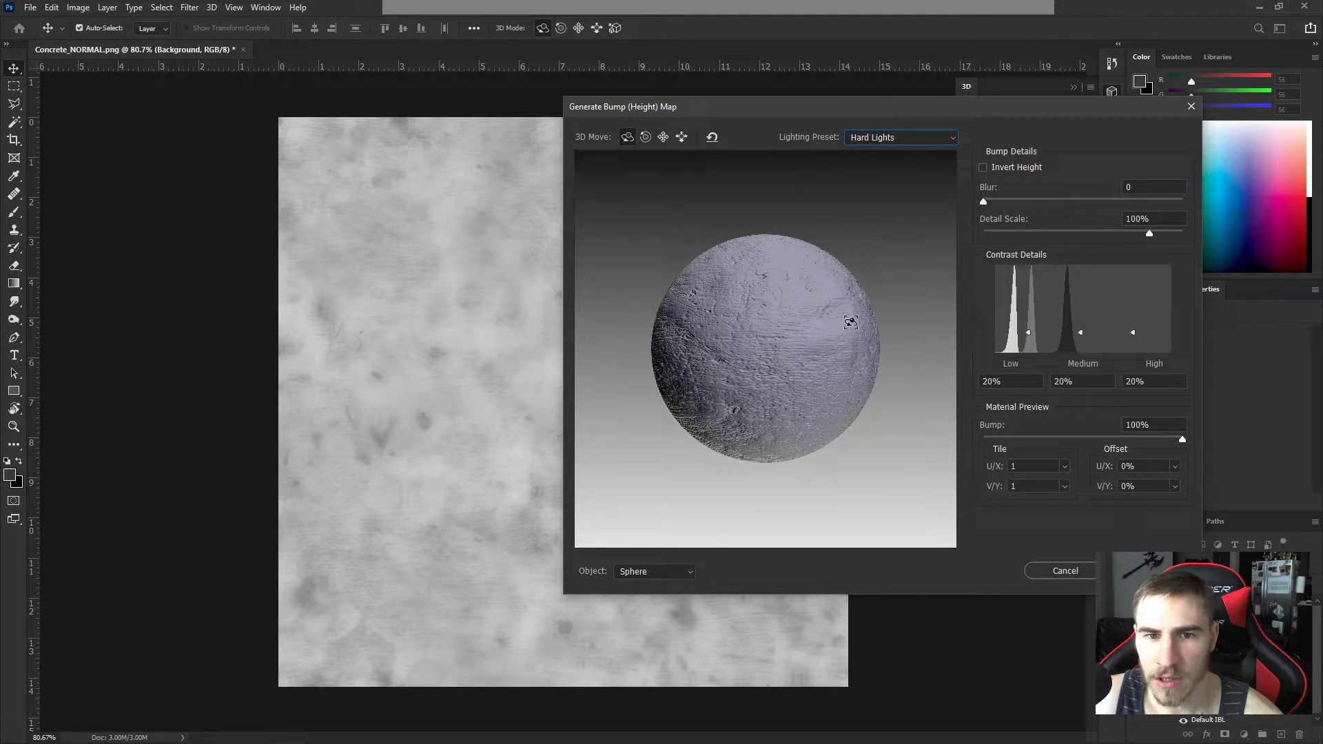
left_click_drag(759, 348, 741, 364)
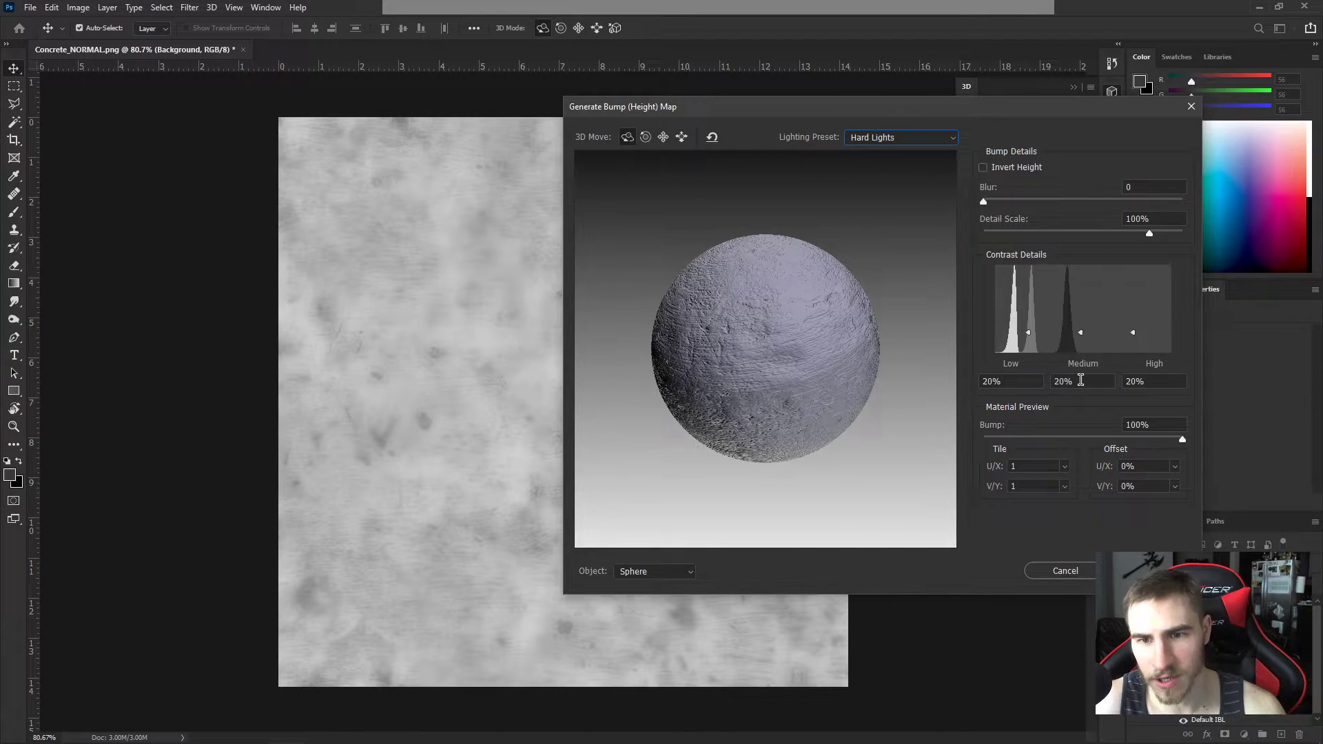
key("Return")
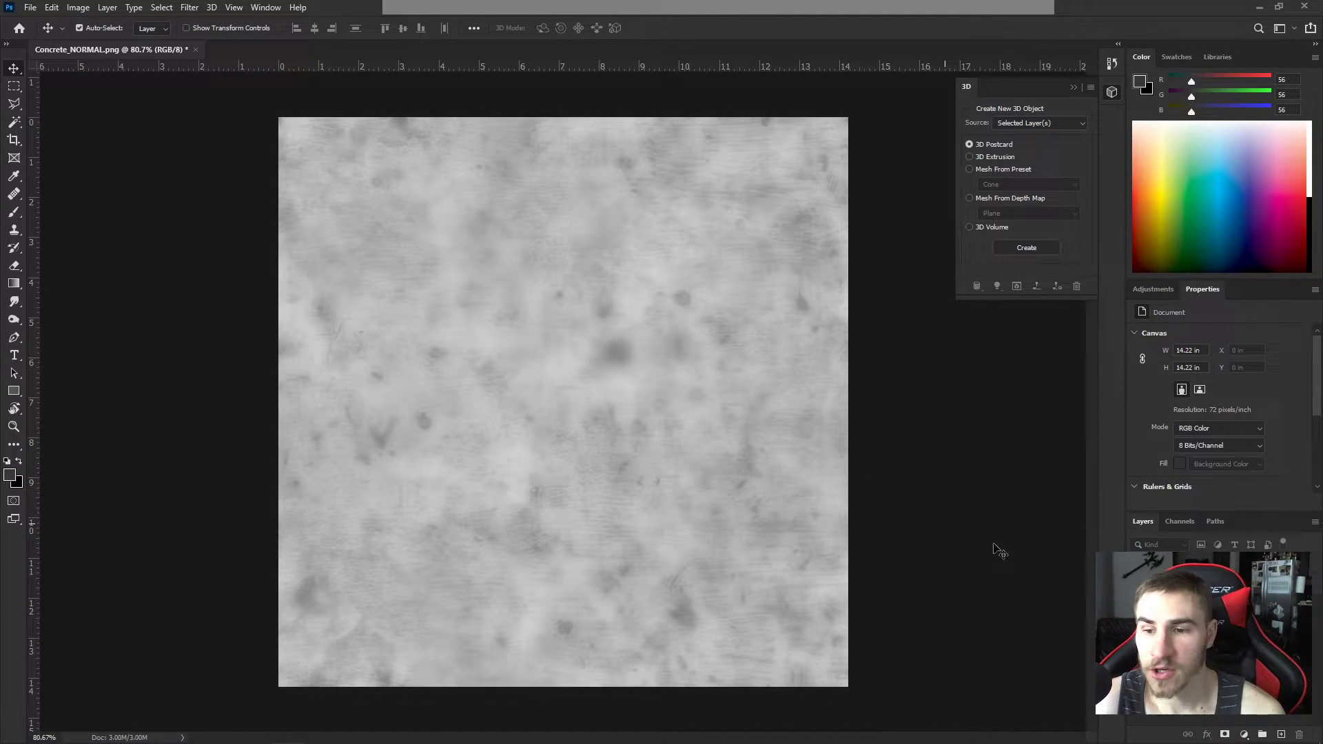
Add a Curves adjustment layer over the bump map and save it as a Photoshop file named Concrete_ROUGHNESS in the 34_Fast Material folder.
left_click(1146, 288)
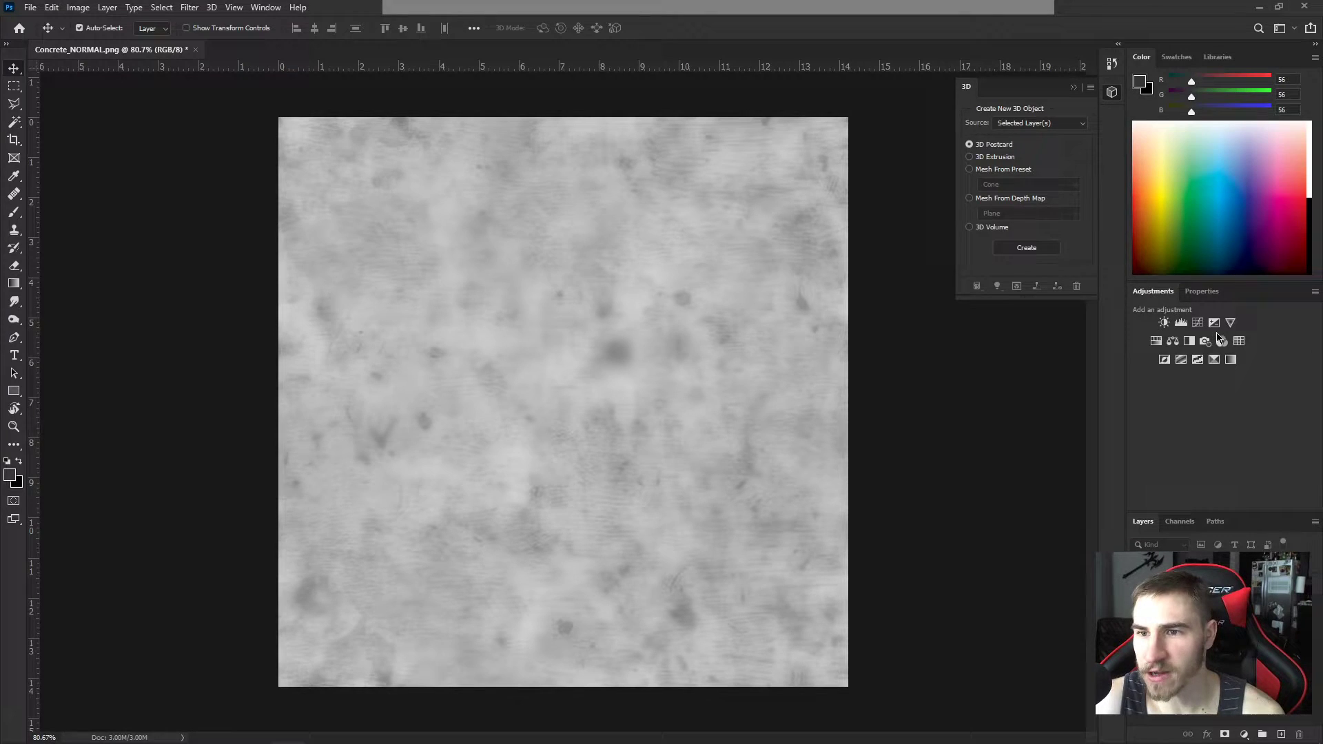
left_click(1198, 323)
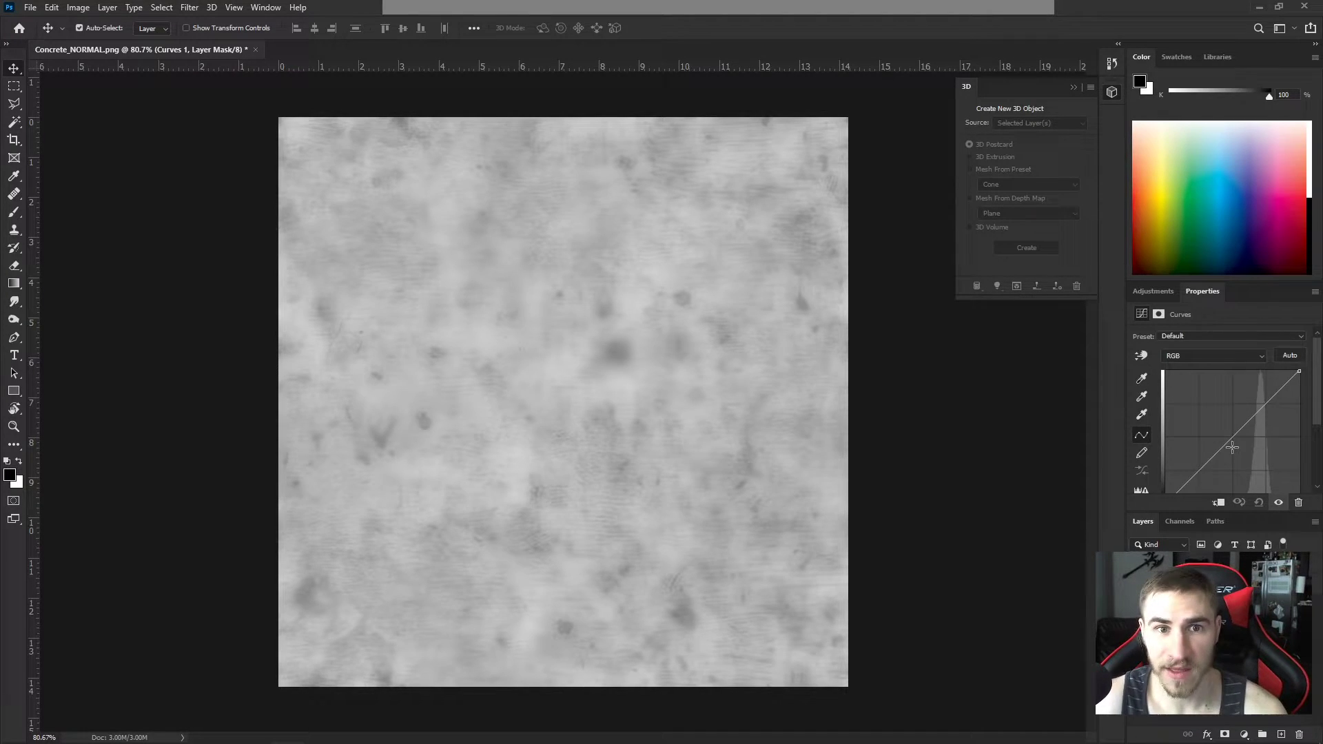
left_click(29, 8)
left_click(55, 171)
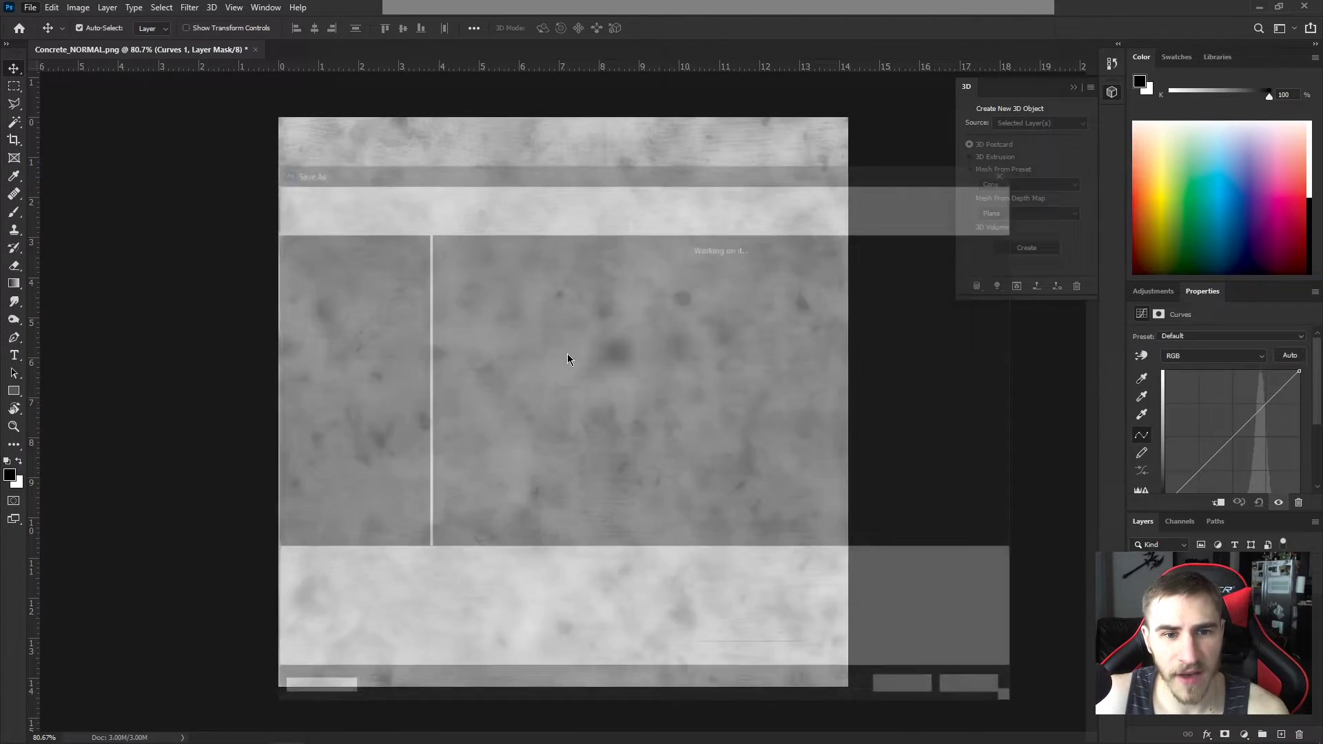
left_click(435, 569)
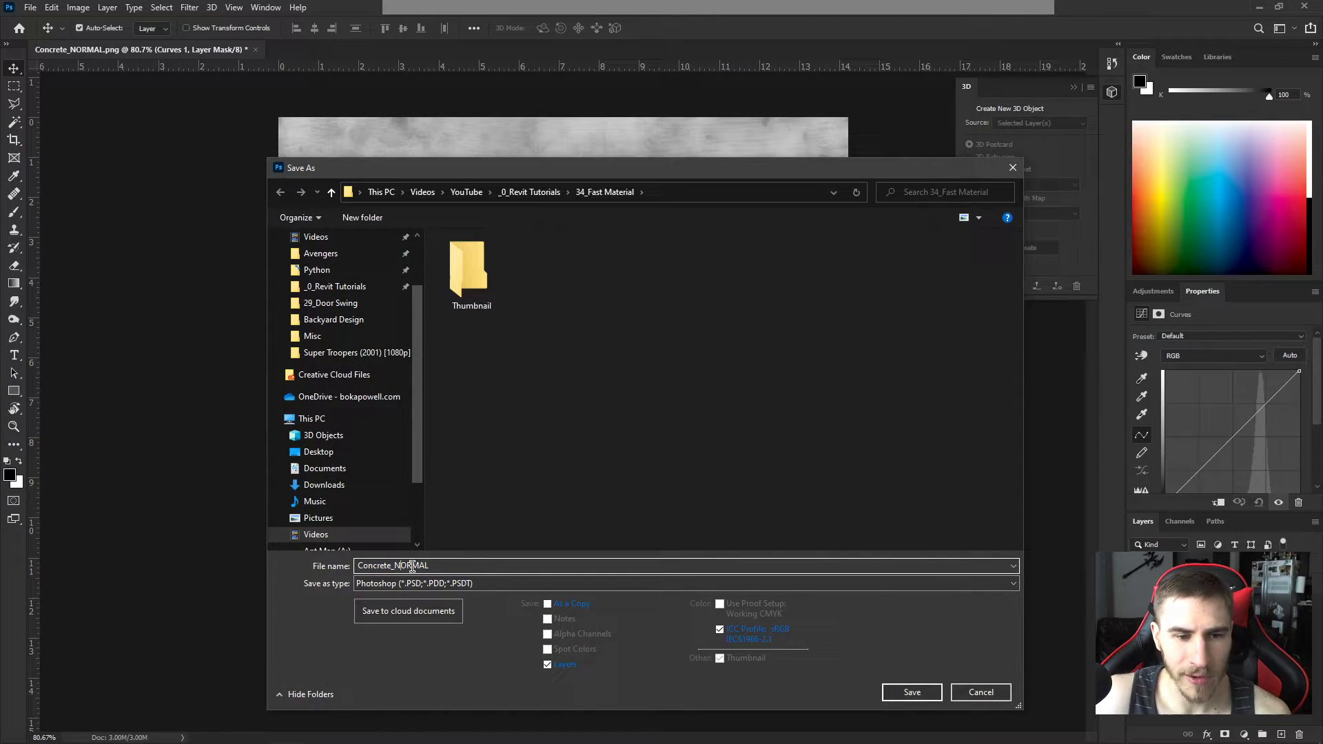
left_click_drag(399, 566, 476, 561)
key("BackSpace")
type("ROUGHNESS")
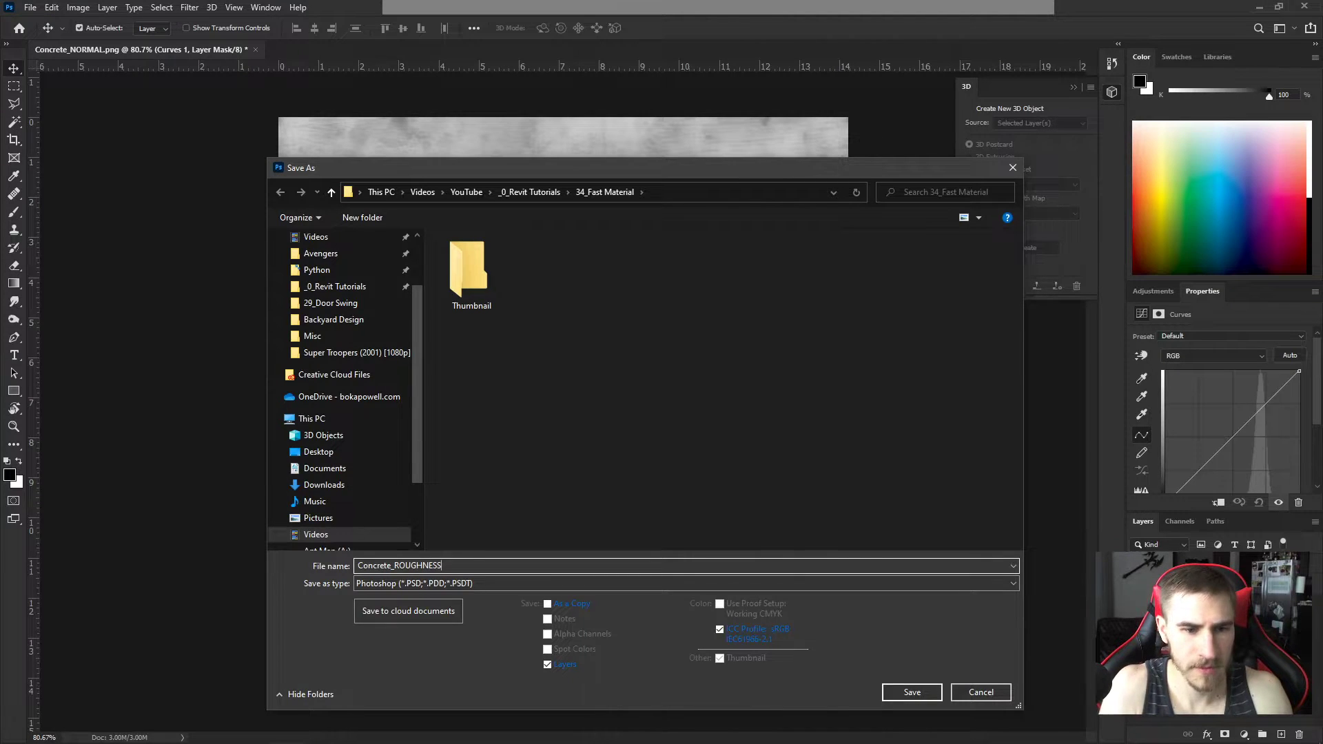
key("Return")
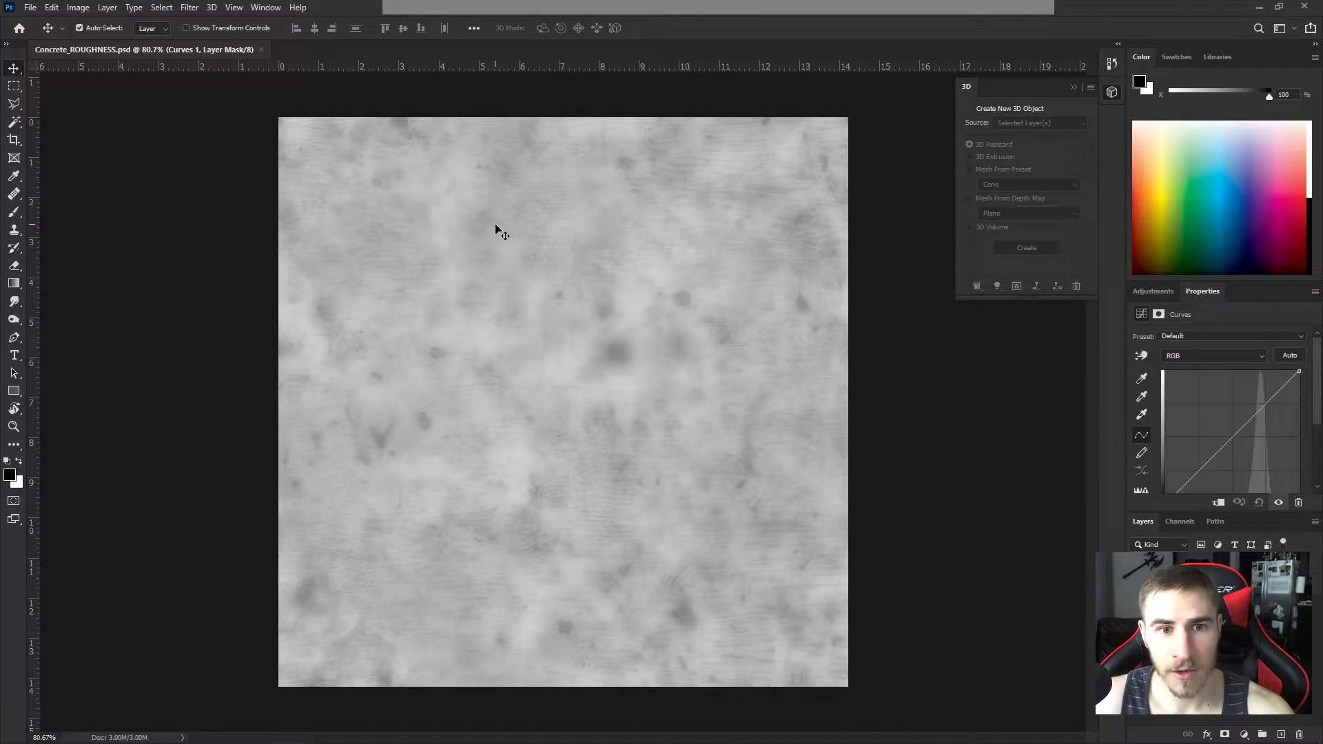
Undo the edits back to the original concrete image and save it as a PNG named Concrete_BASE COLOR in the 34_Fast Material folder.
key("ctrl+n")
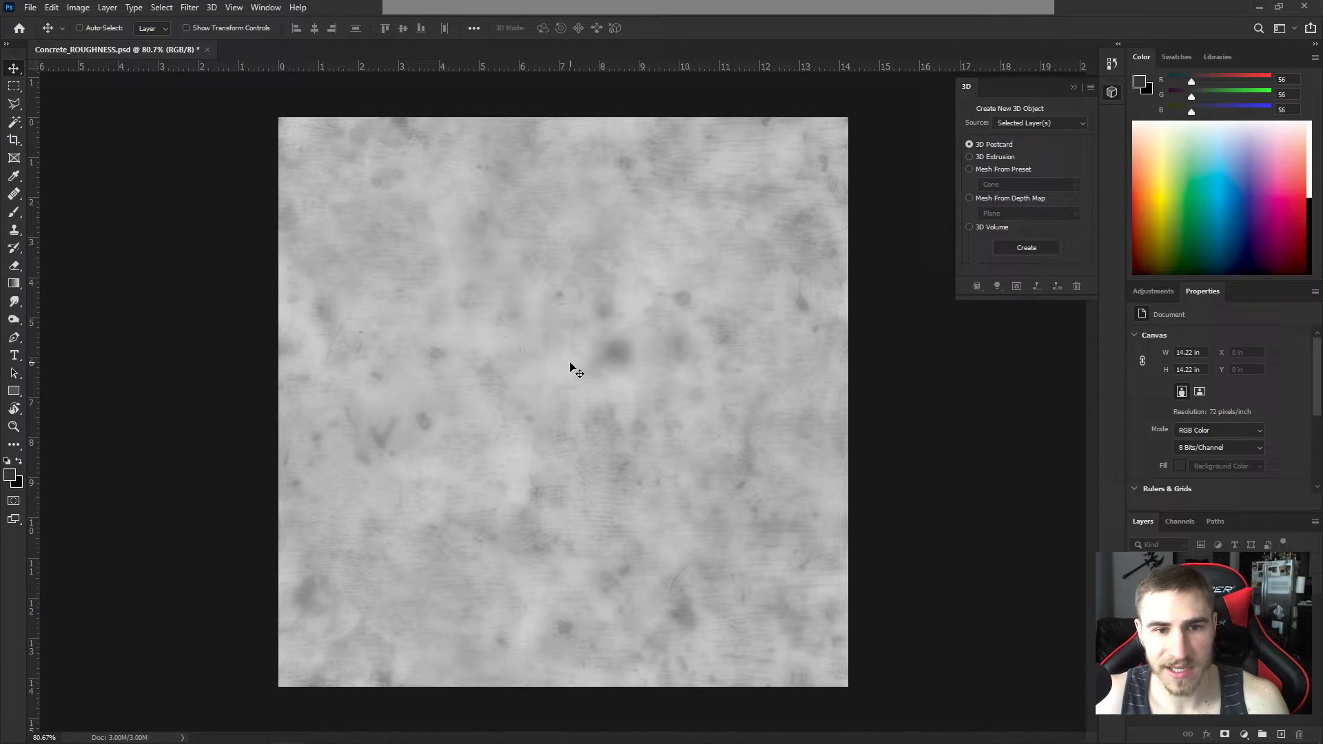
key("ctrl+z")
left_click(50, 9)
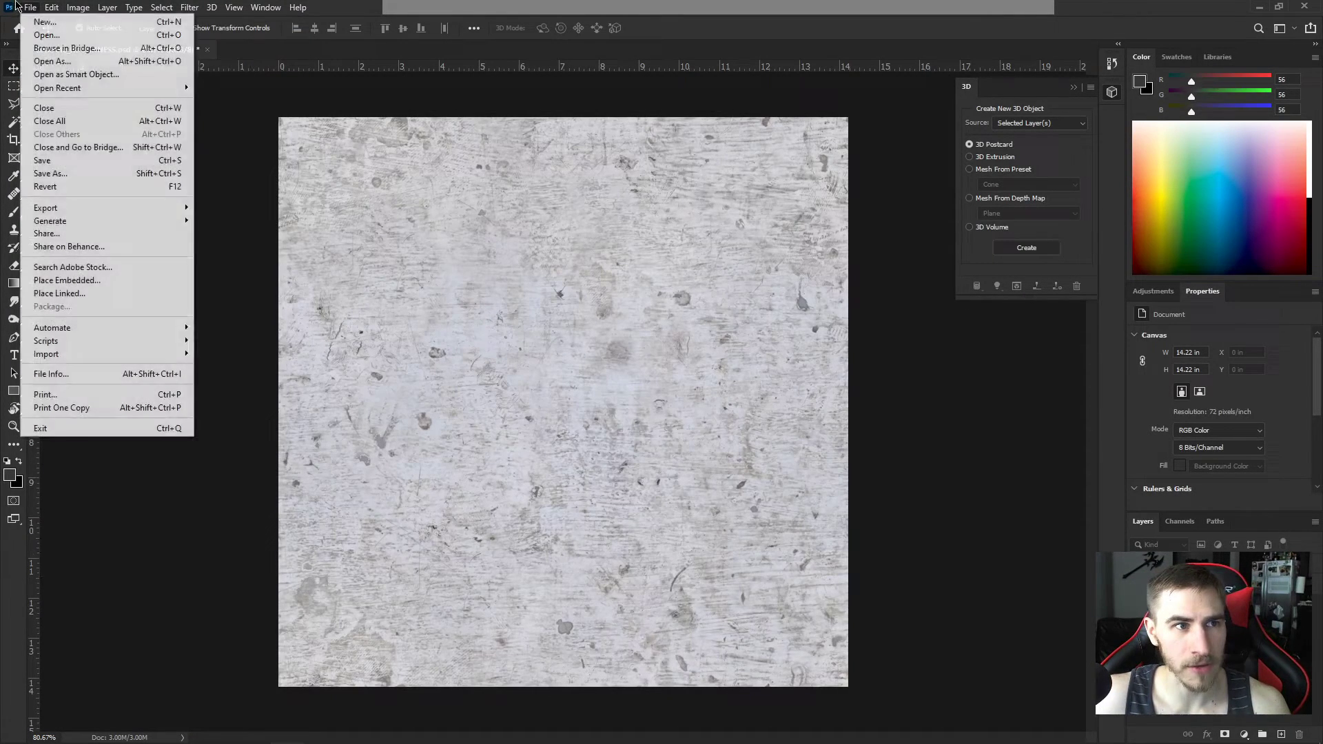
left_click(50, 173)
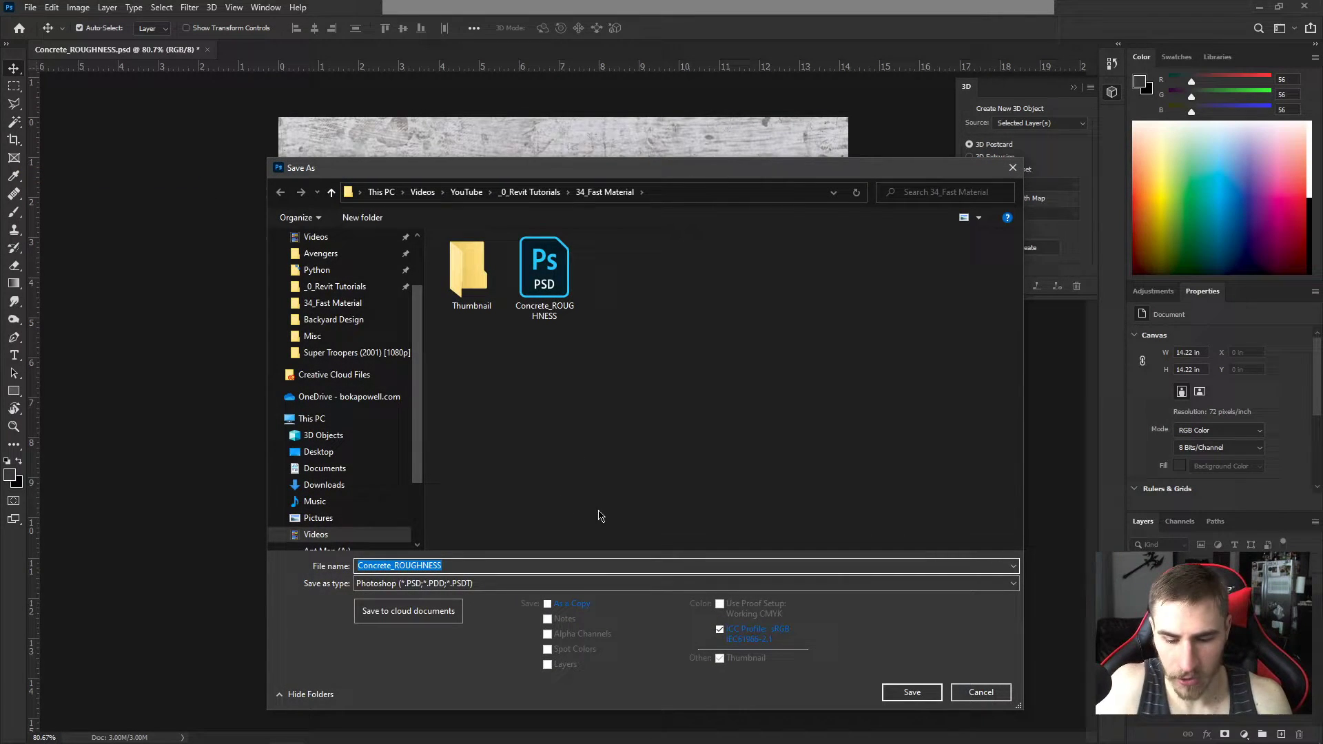
type("Concrete_")
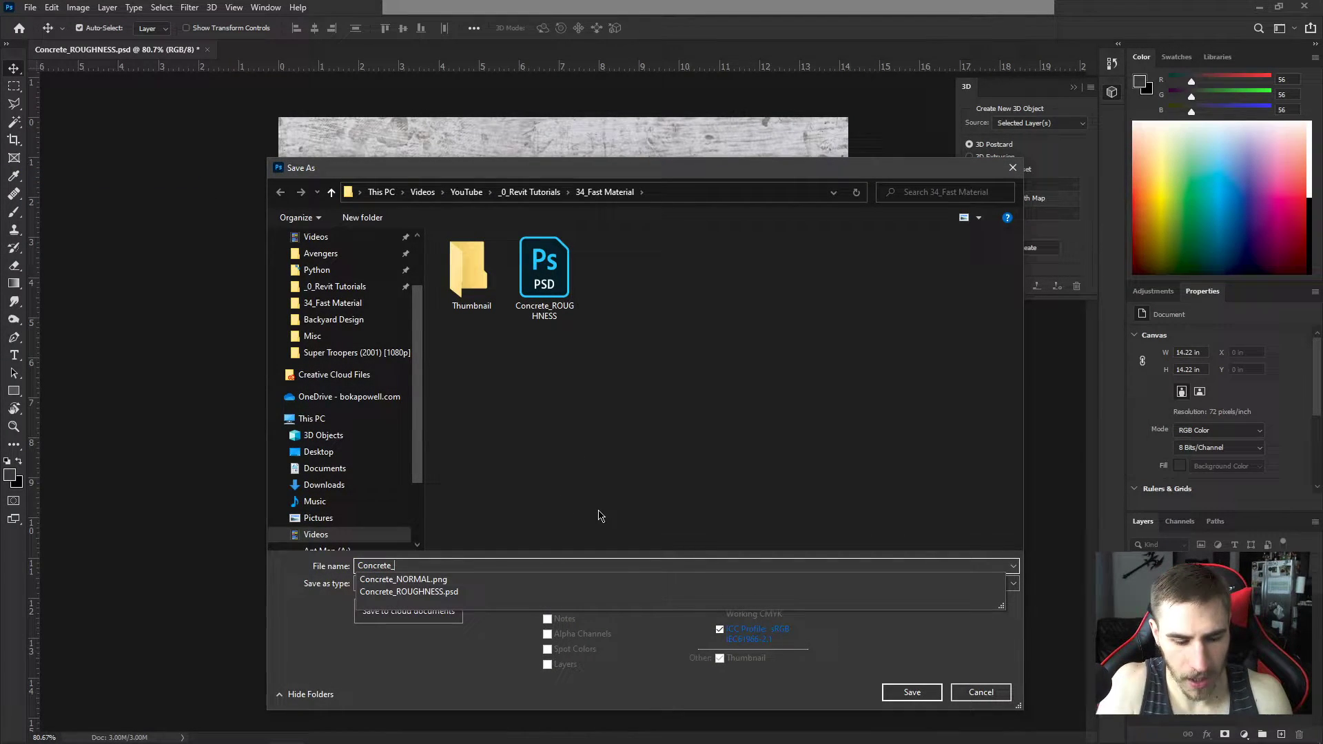
type("BASE COLOR")
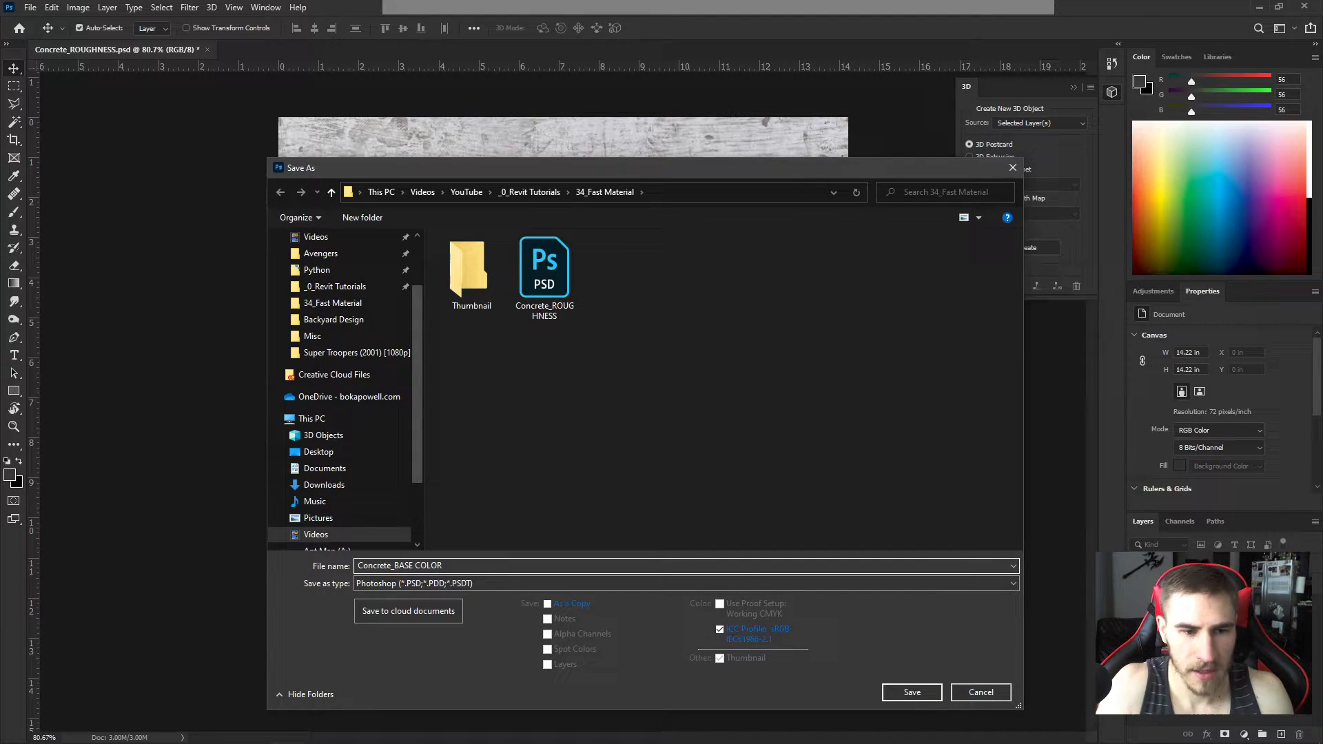
left_click(407, 583)
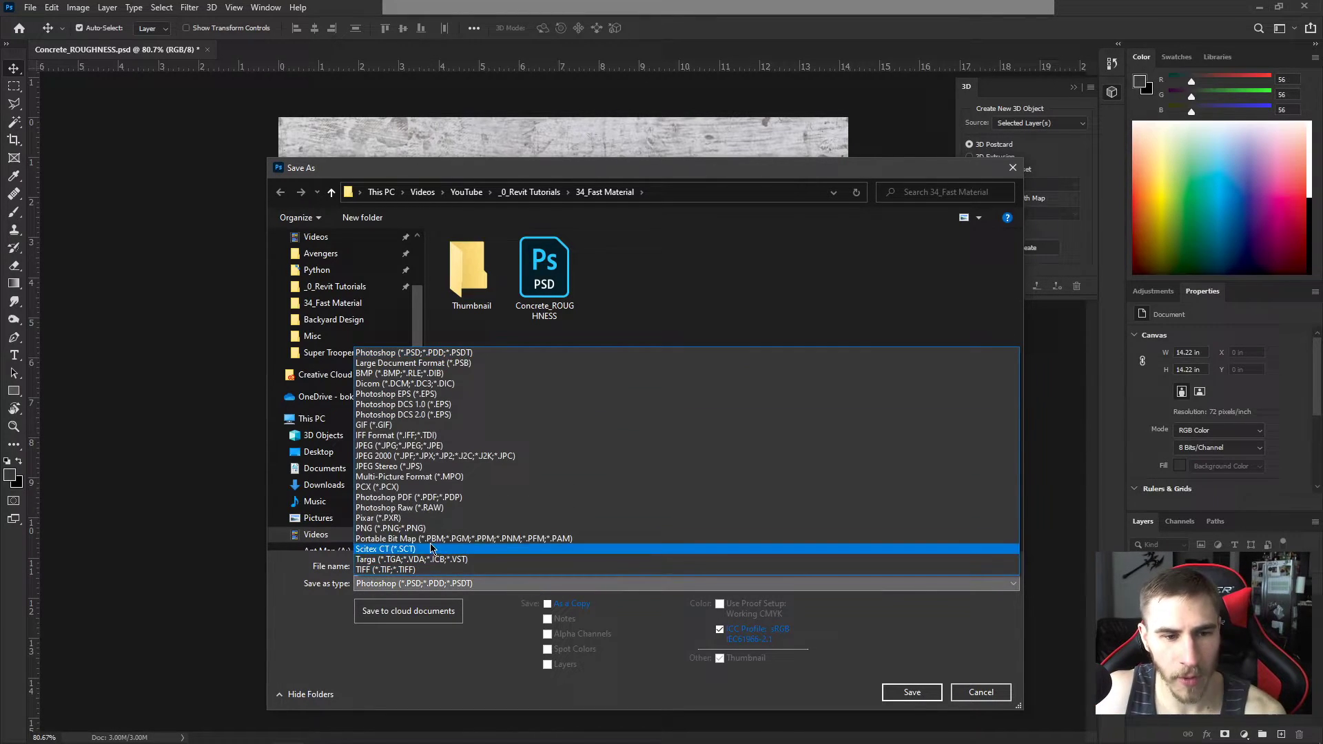
left_click(404, 533)
left_click(908, 696)
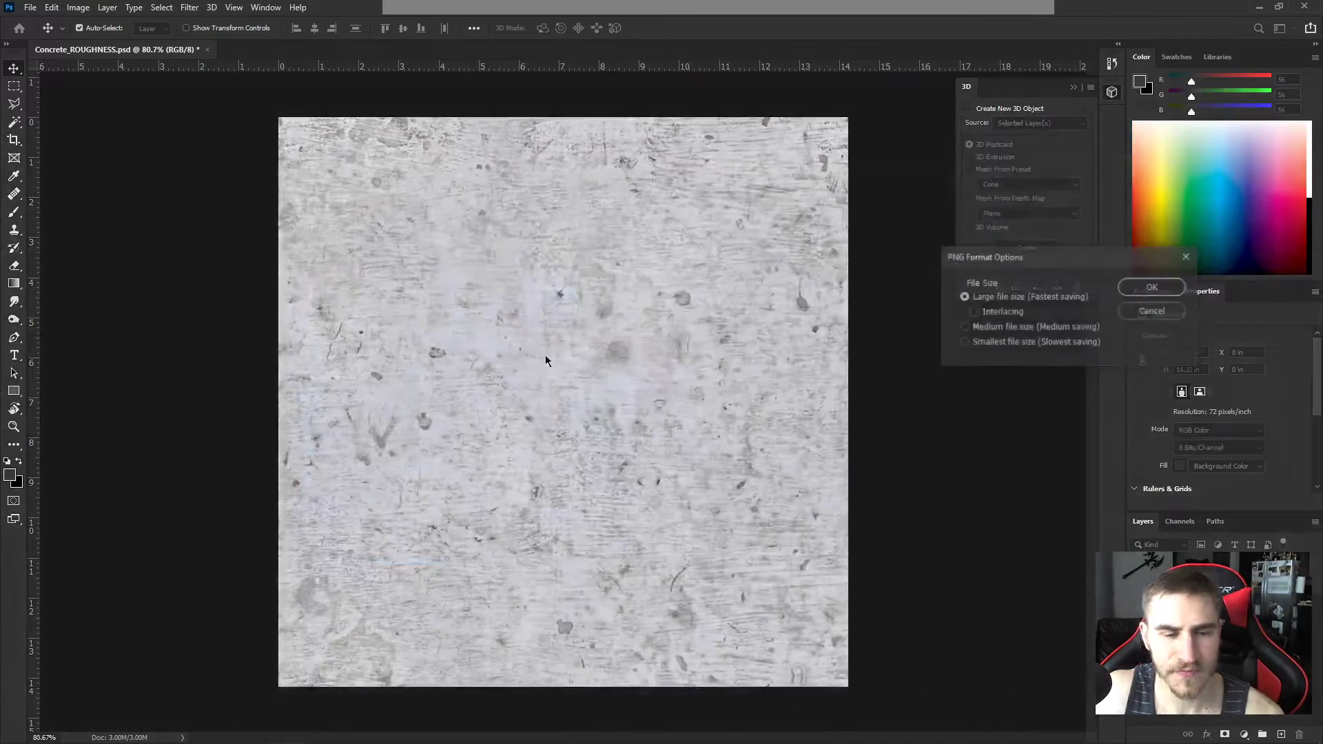
key("Return")
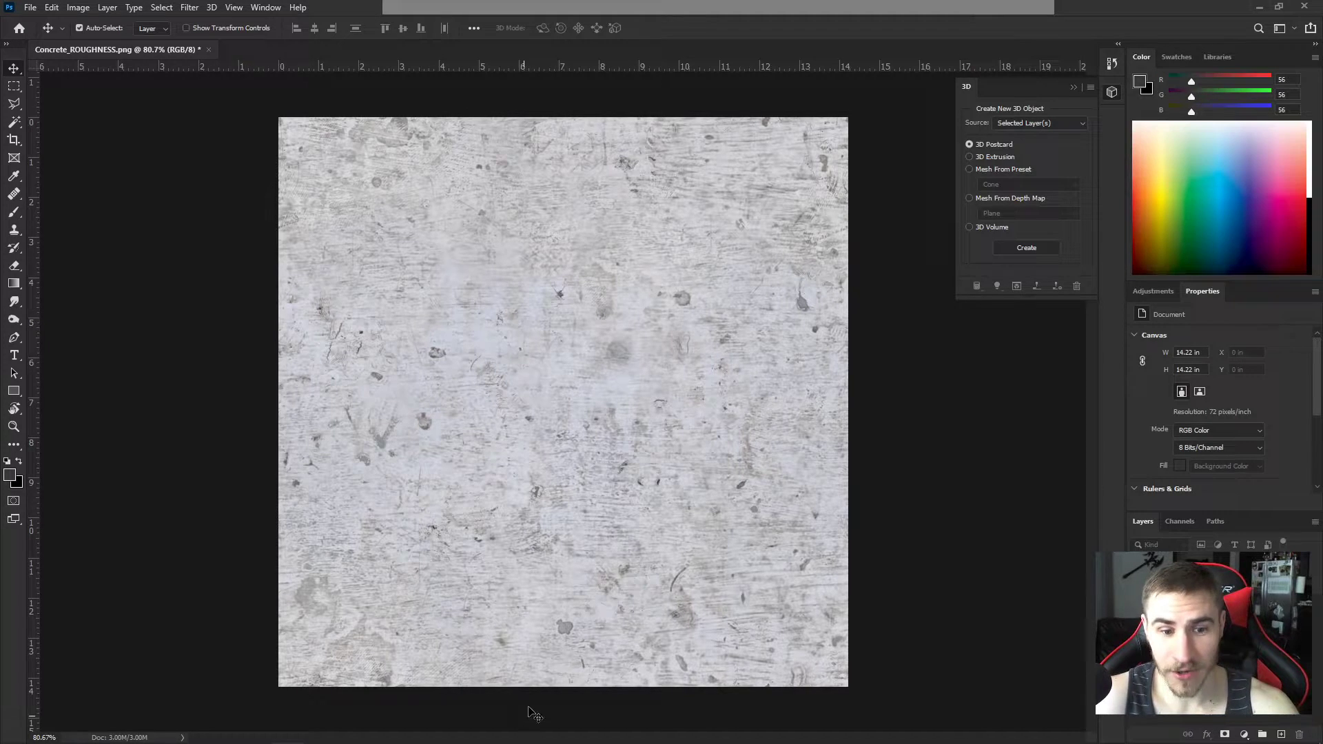
Switch to Revit and duplicate the Asphalt Shingles appearance asset assigned to the Concrete material.
key("alt+Tab")
left_click(693, 347)
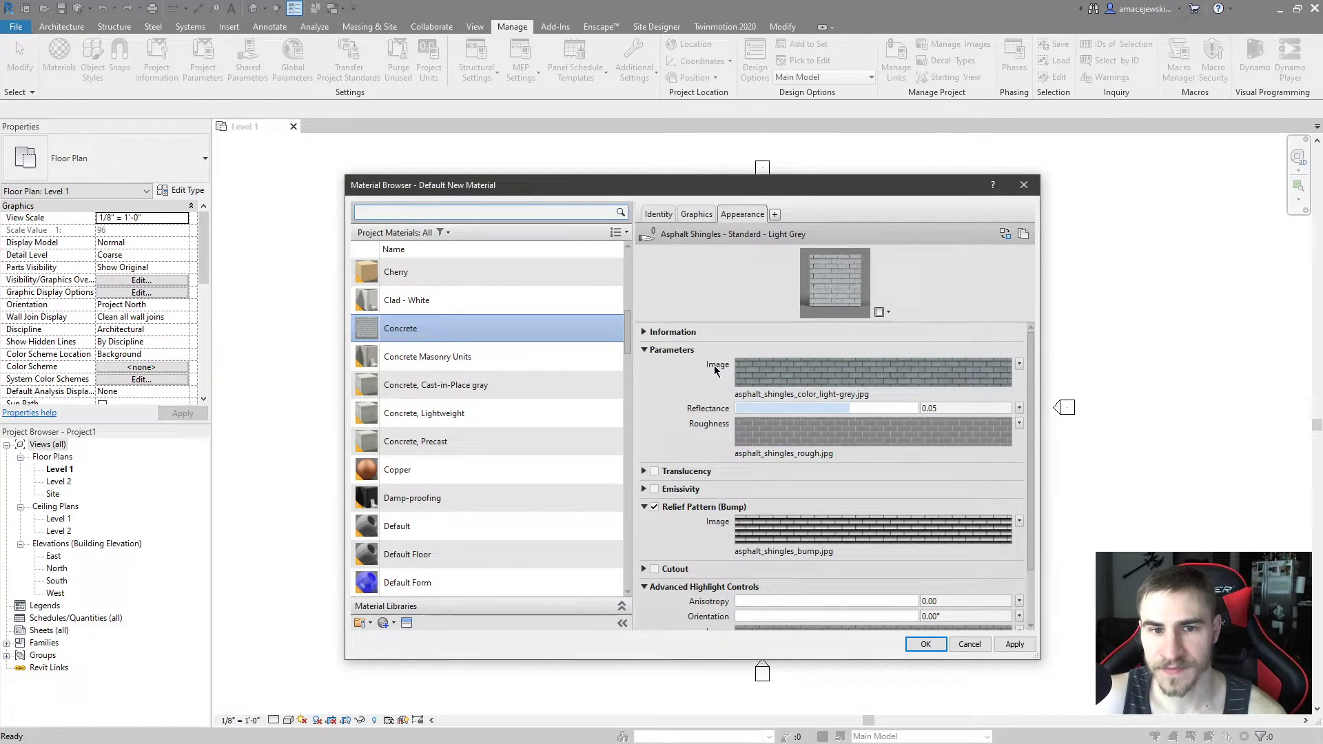
left_click(645, 333)
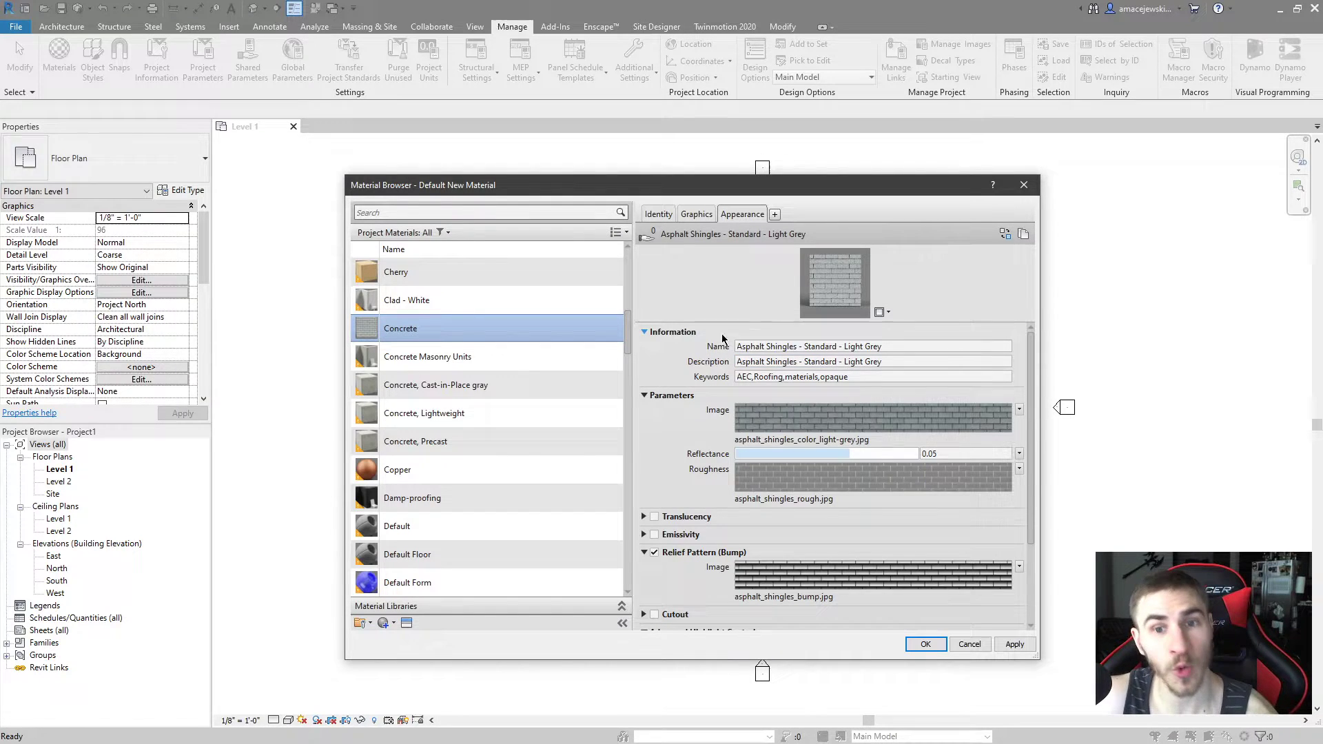
left_click(1023, 235)
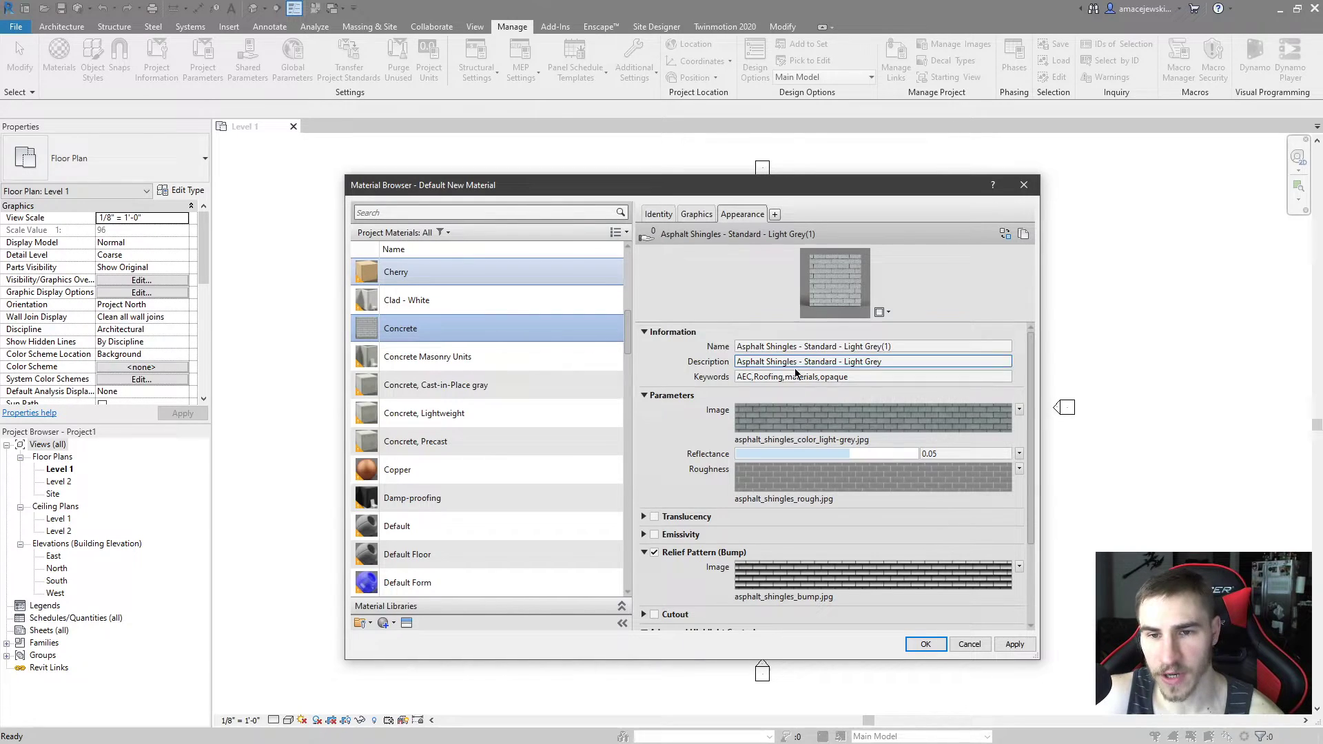
Name the duplicated appearance asset Concrete and set both its description and keywords to concrete.
left_click(886, 347)
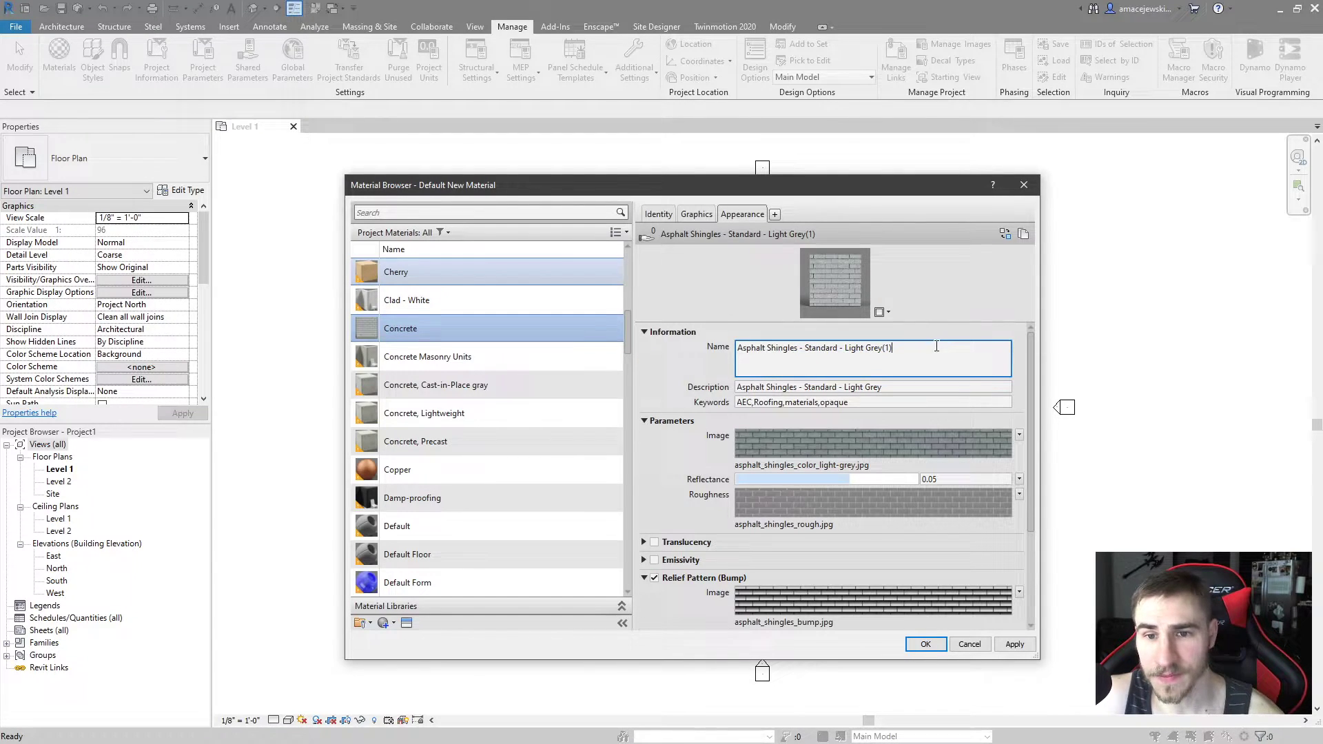
key("ctrl+a")
type("C")
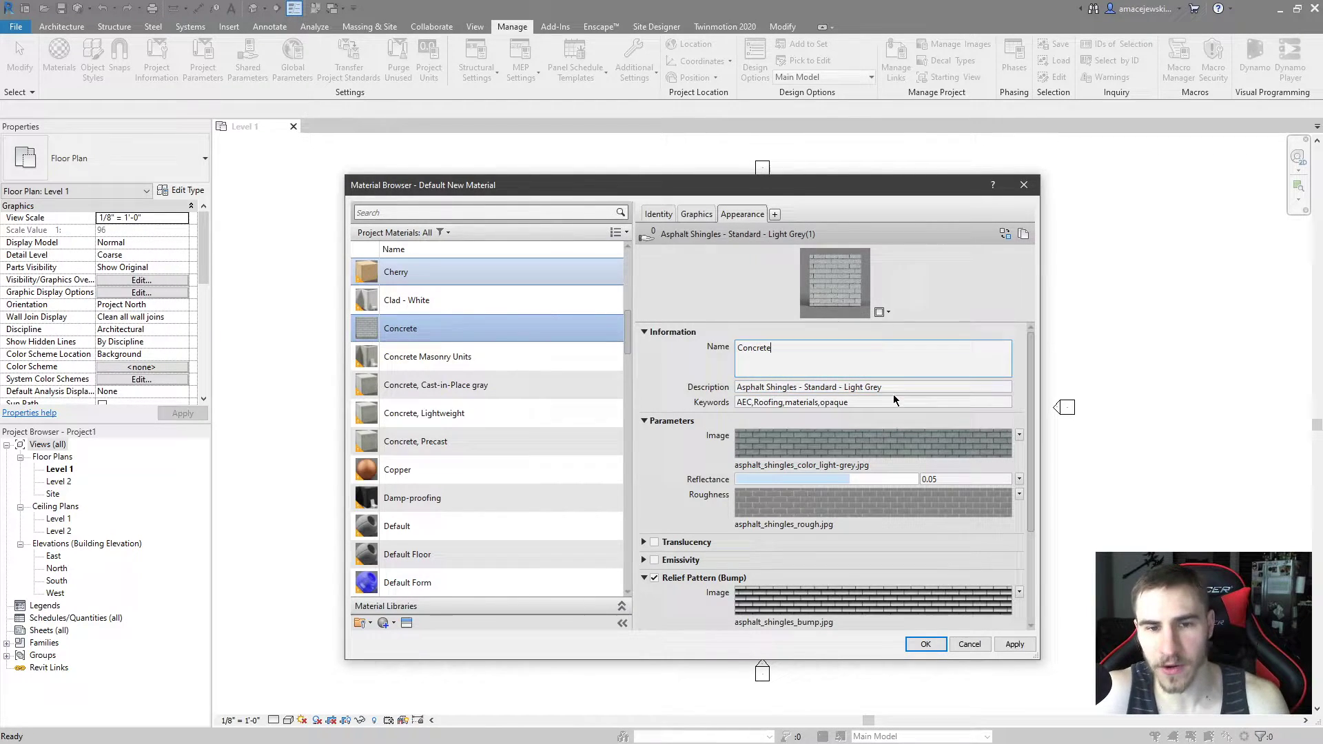
key("Tab")
key("ctrl+a")
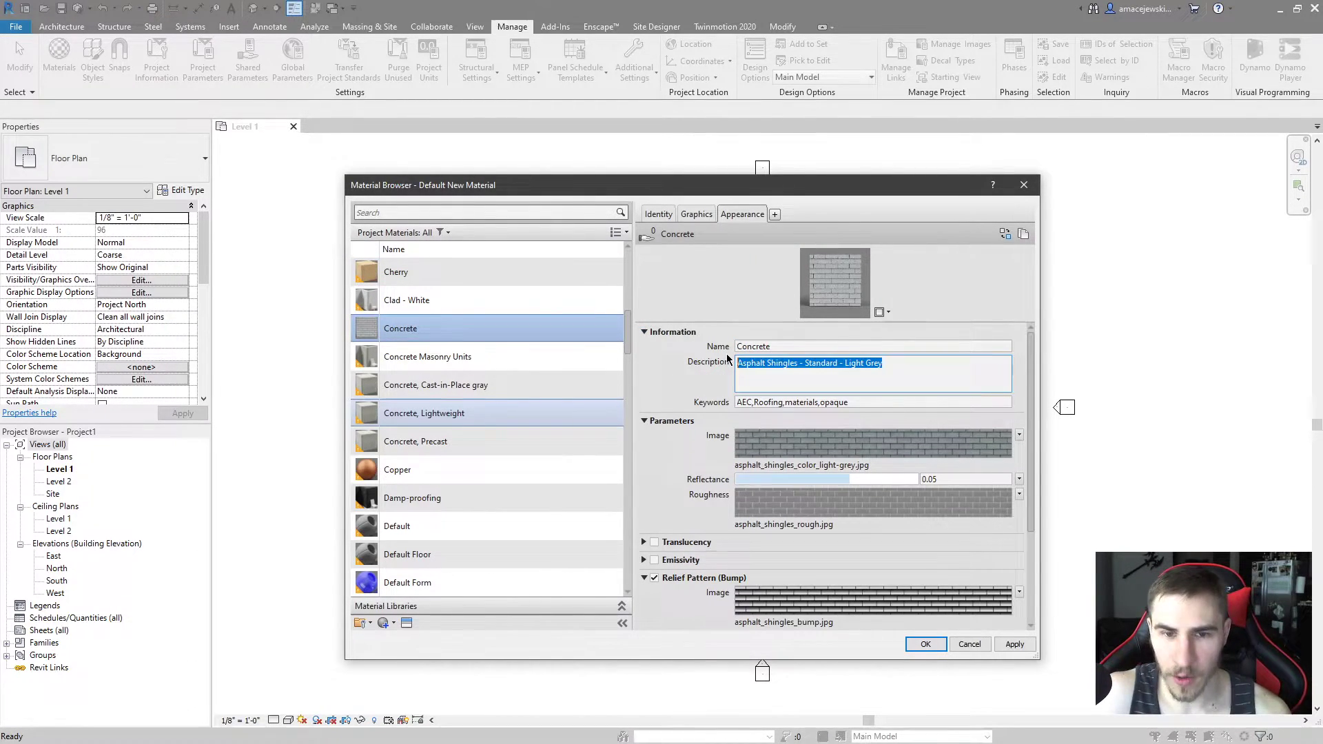
type("concrete")
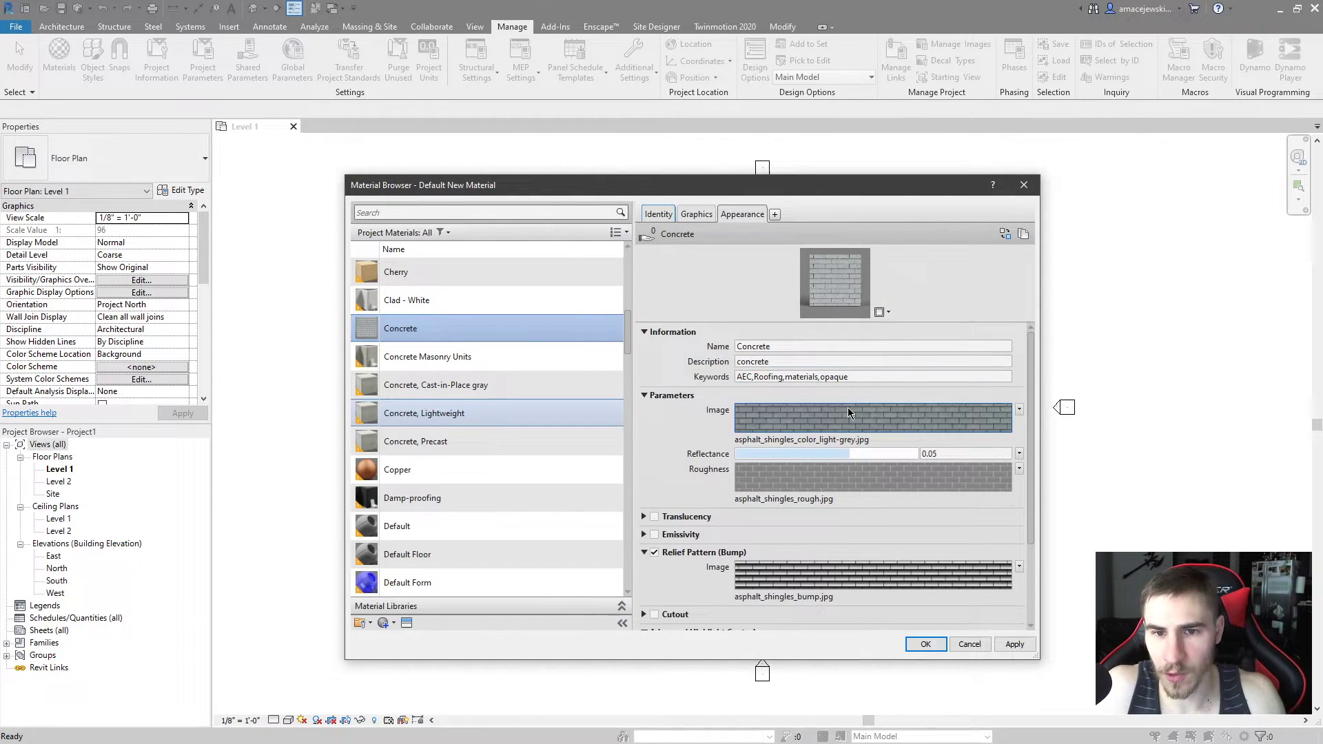
left_click(850, 377)
left_click_drag(813, 380, 714, 381)
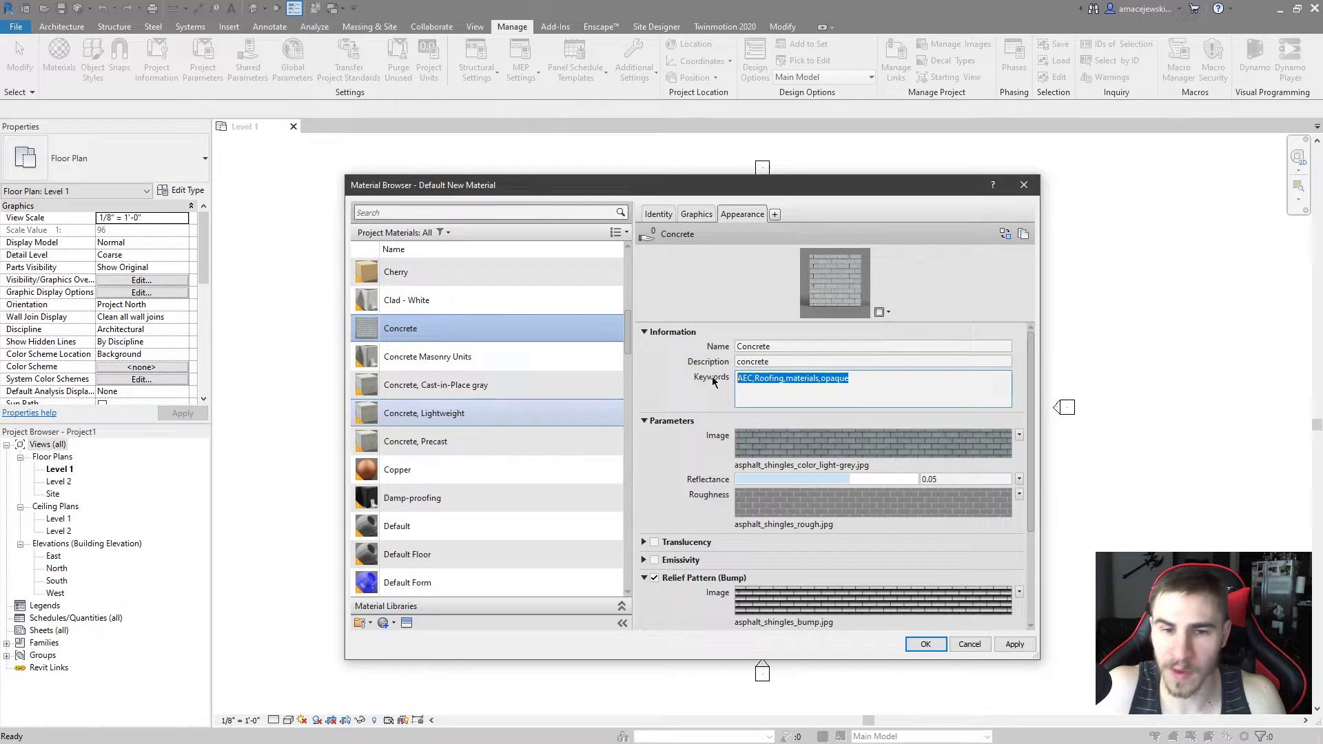
type("concrete")
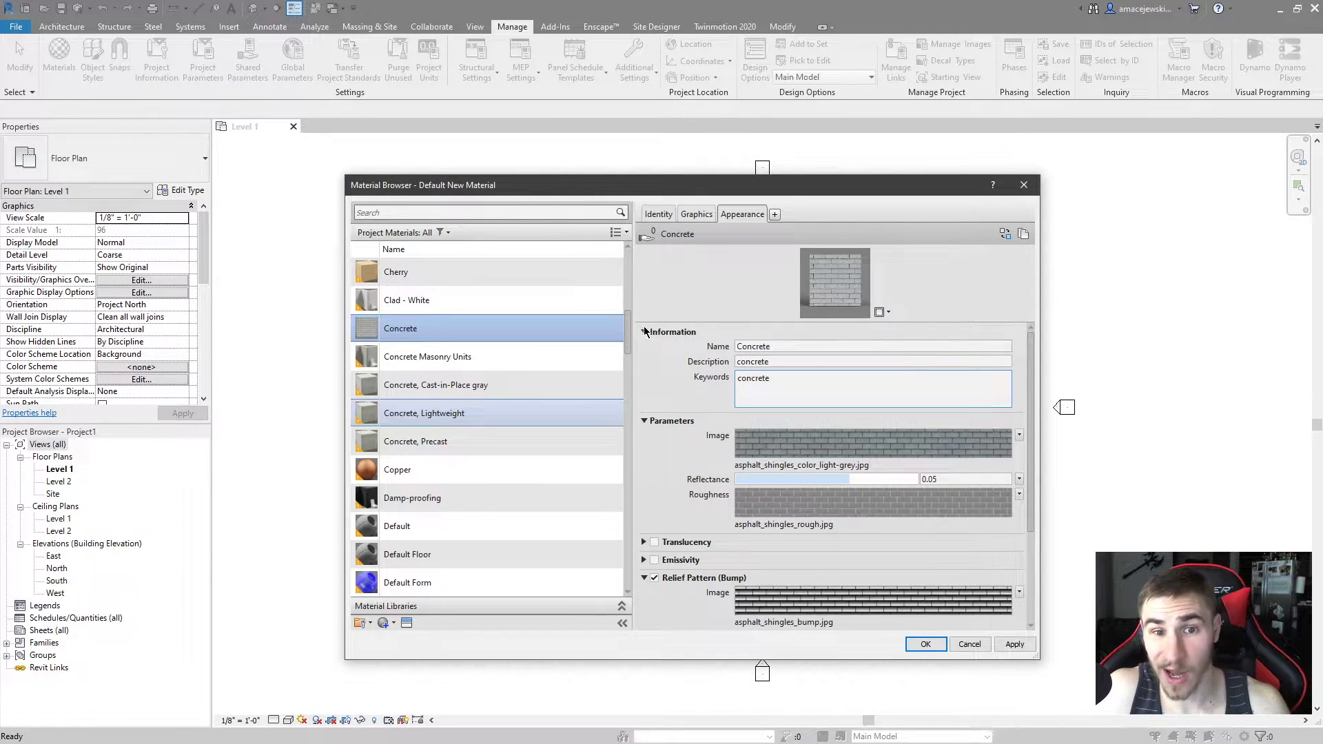
left_click(641, 346)
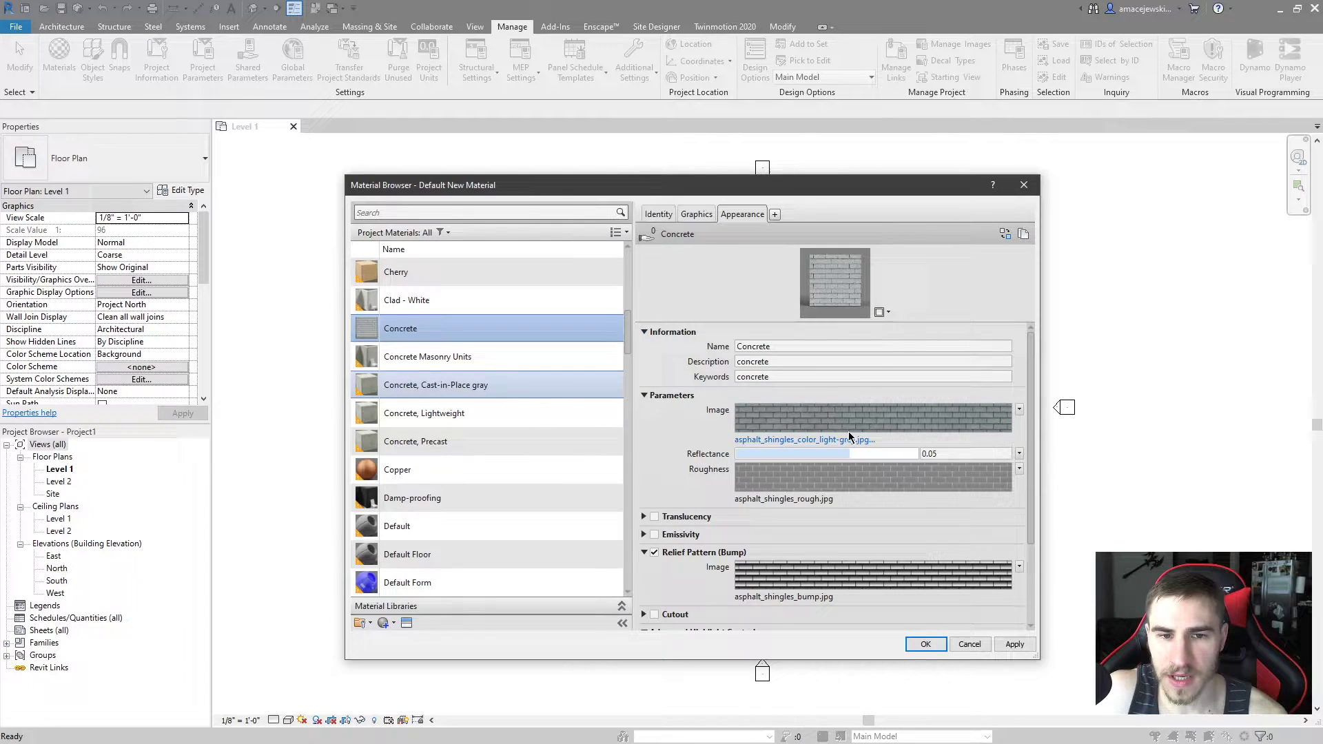
Replace the asset's main color image with Concrete_BASE COLOR.png from the 34_Fast Material folder.
left_click(801, 413)
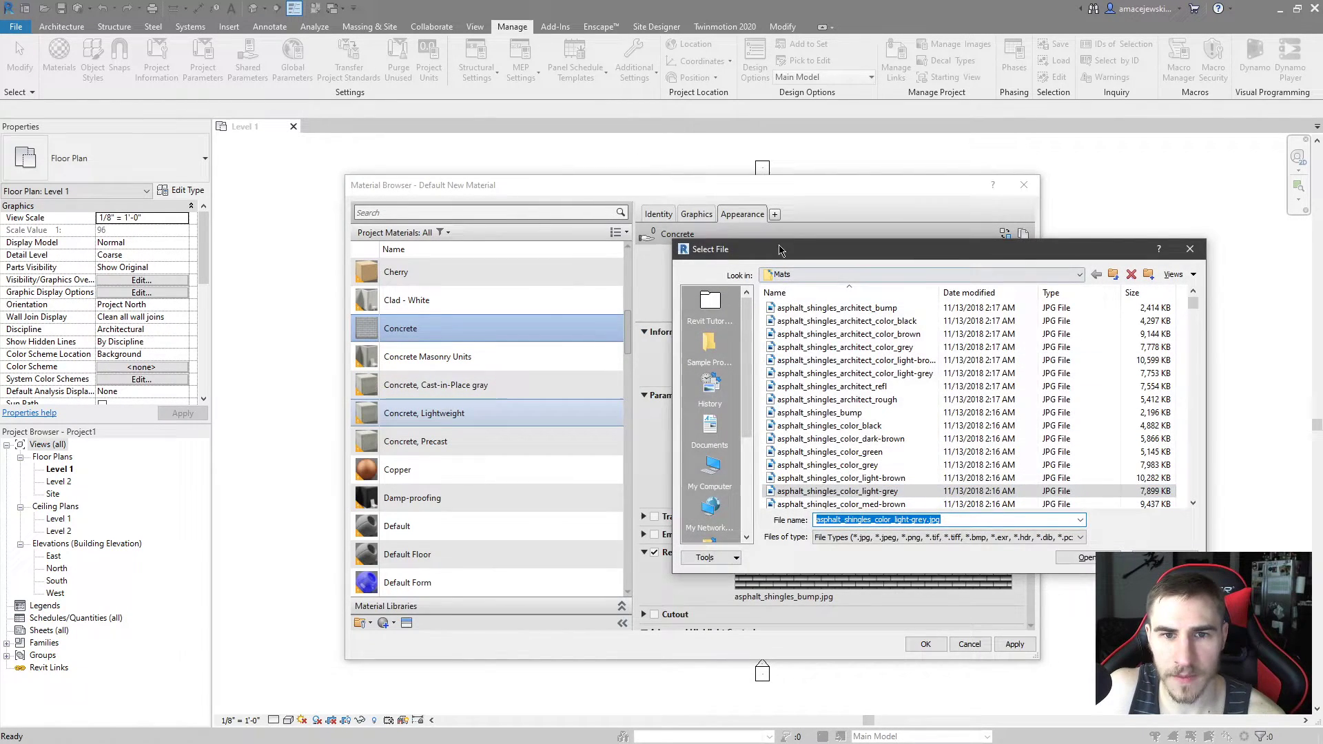
left_click_drag(793, 247, 636, 249)
scroll(689, 475, "down", 3)
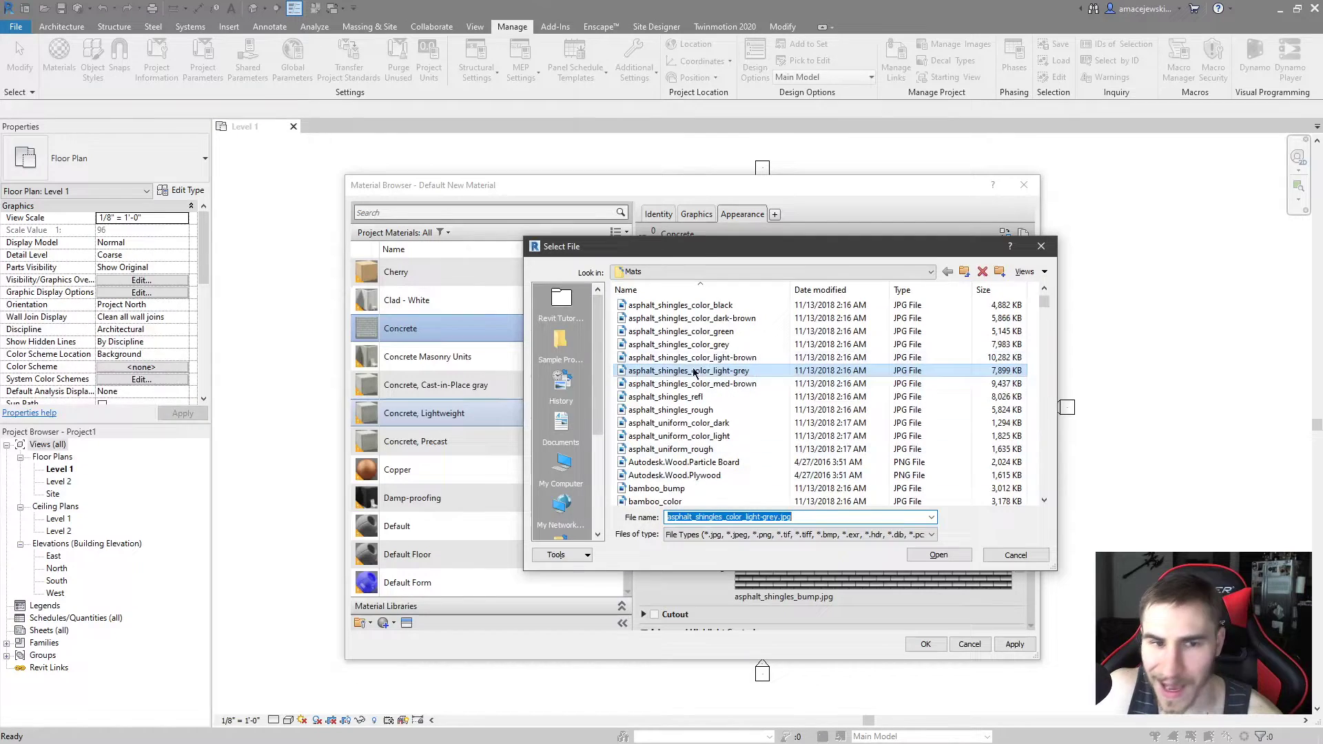
left_click(639, 274)
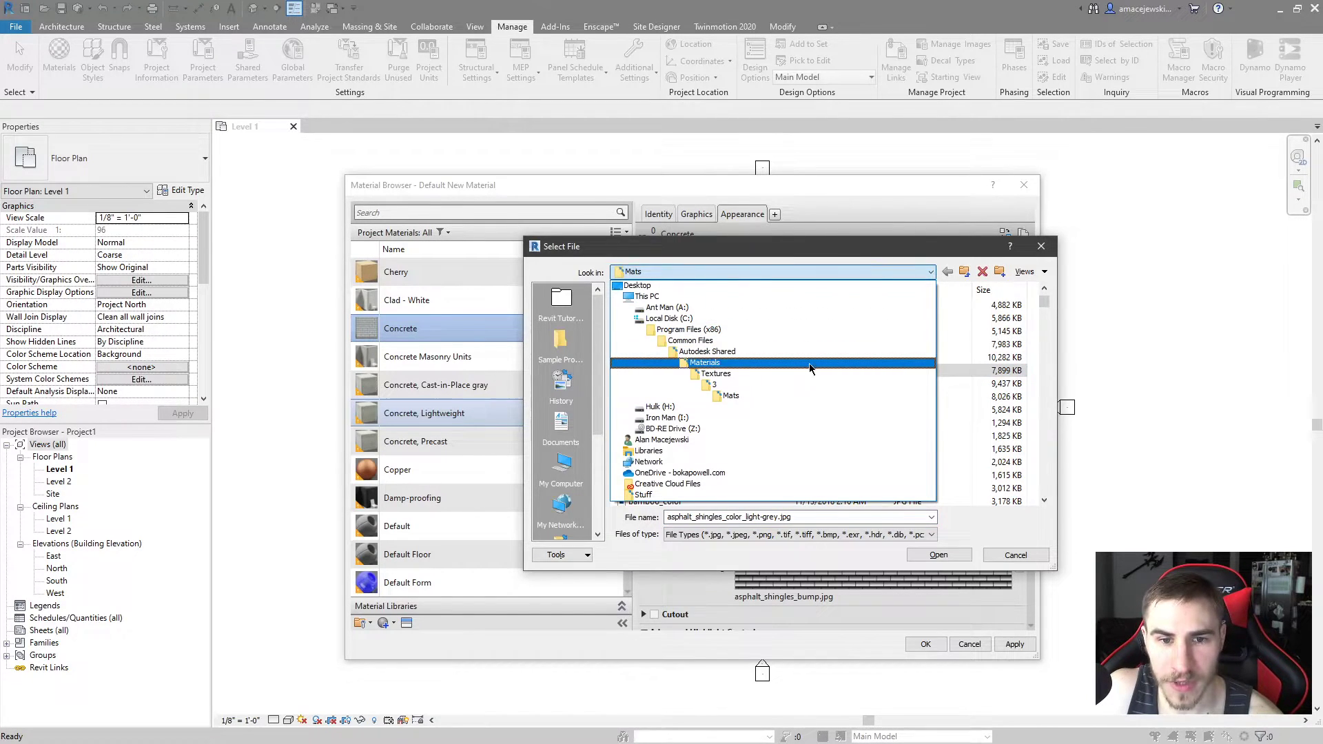
left_click(681, 344)
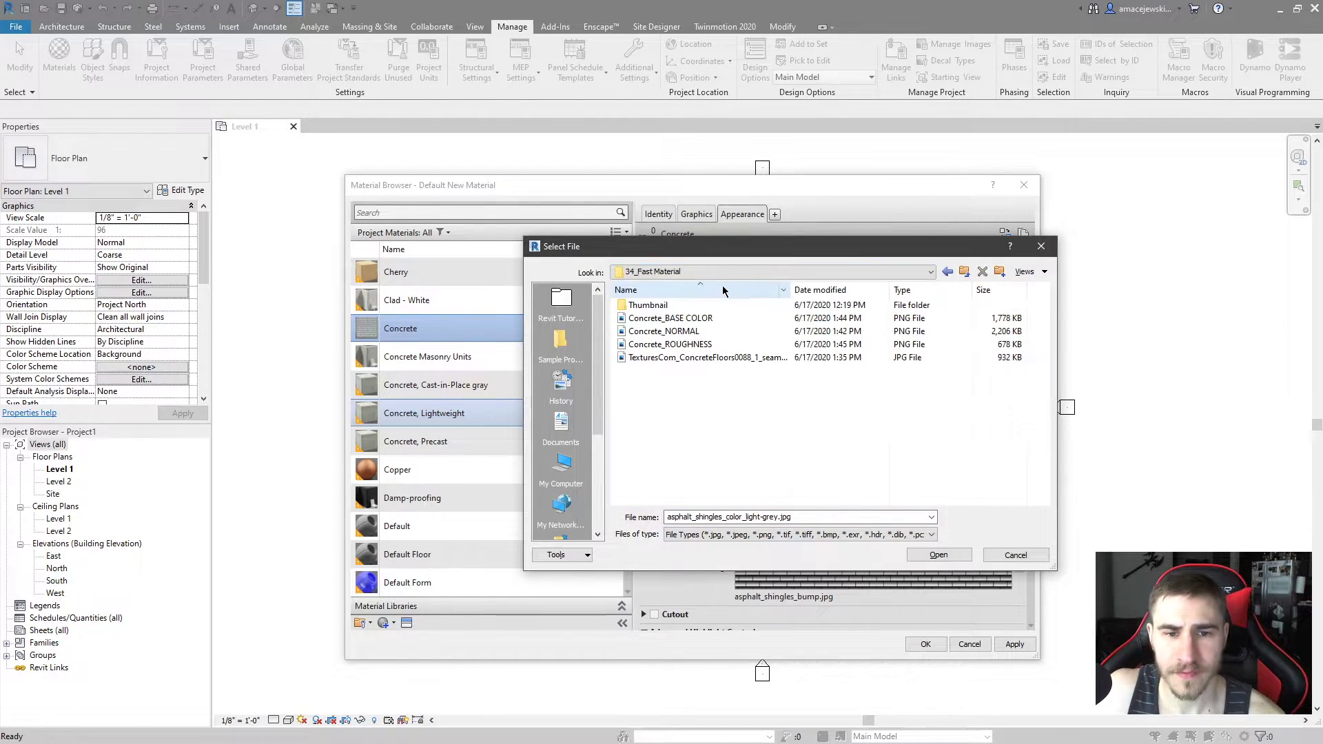
double_click(670, 318)
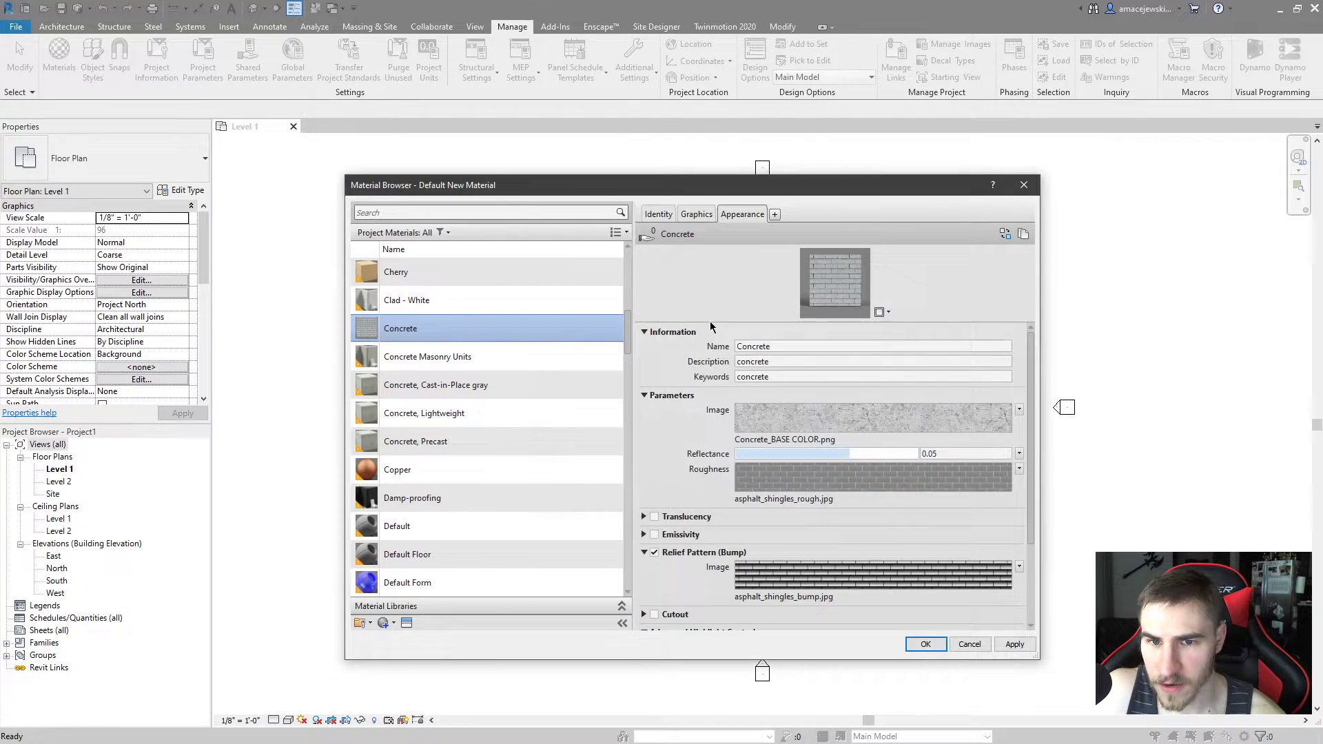
Enable linked texture transforms for the base color image in the Texture Editor.
left_click(874, 417)
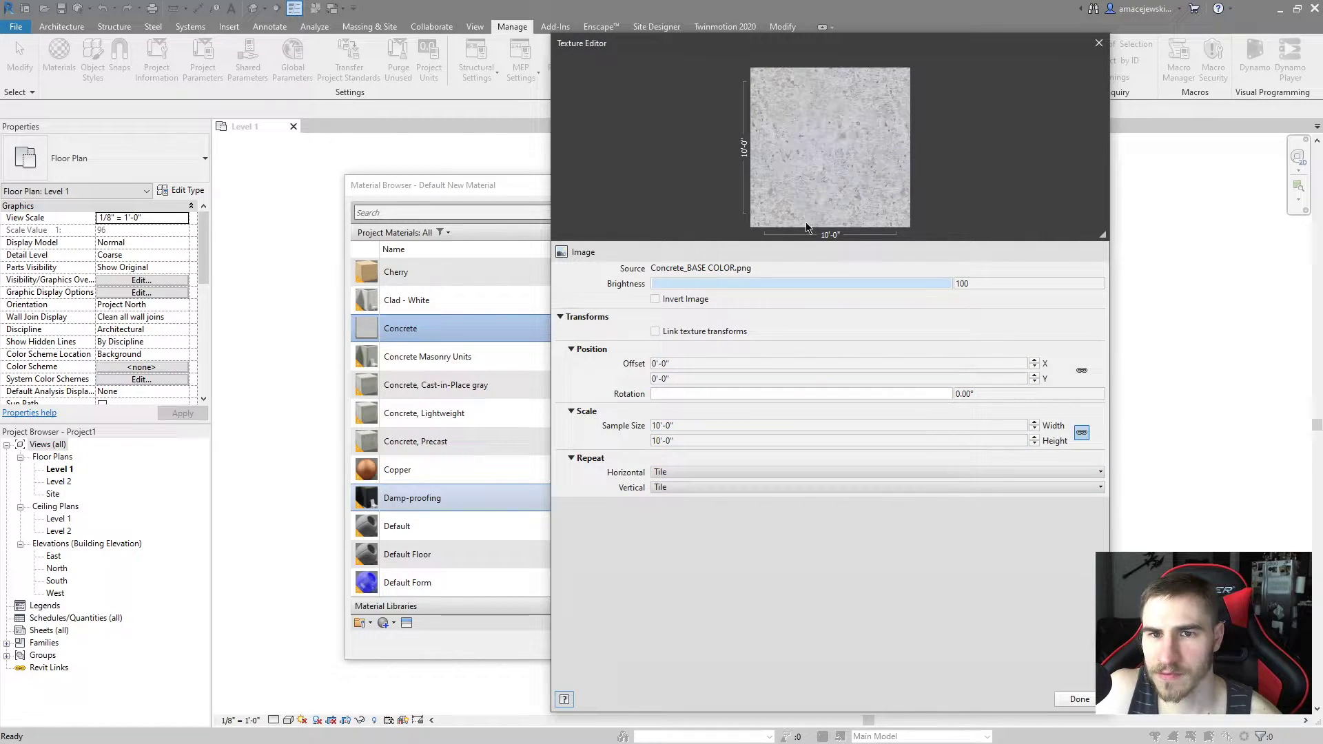
left_click(655, 332)
left_click(1079, 699)
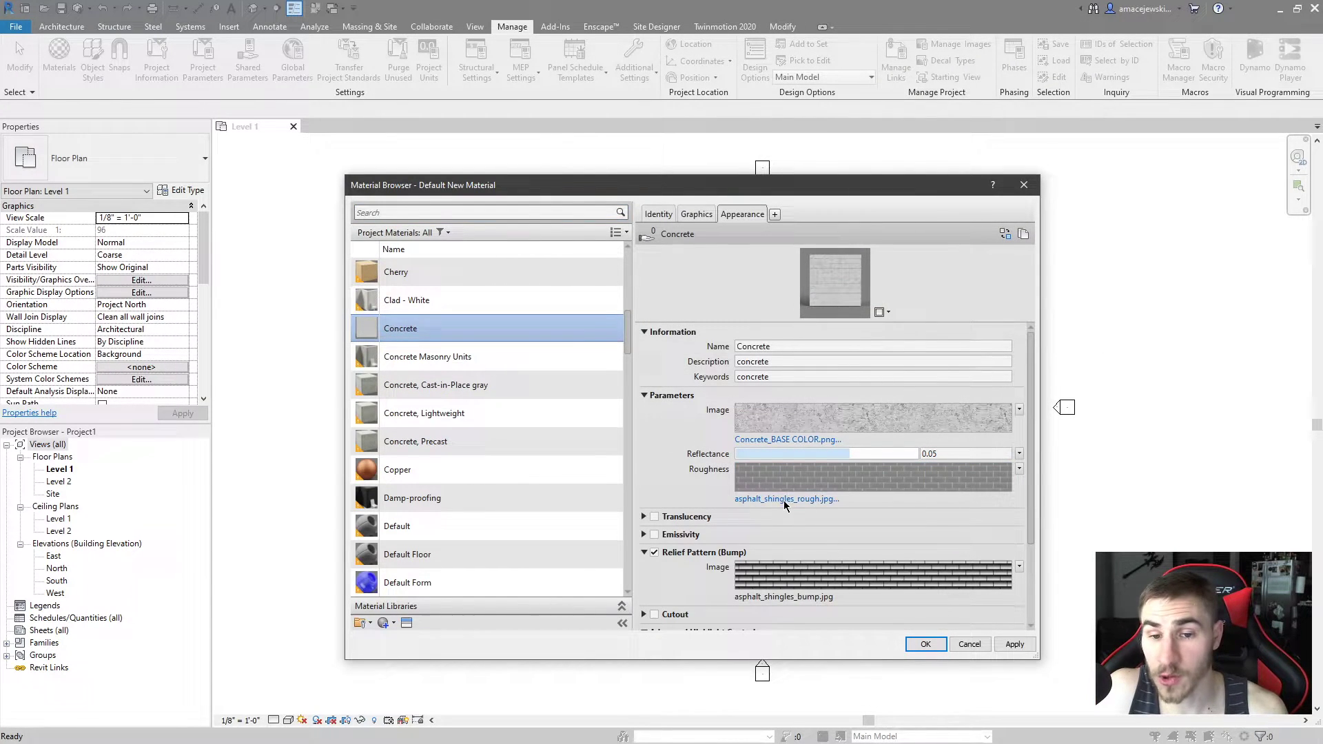
Replace the roughness image with Concrete_ROUGHNESS.png from the 34_Fast Material folder and check its sample size in the Texture Editor.
left_click(785, 499)
type("H:\\Videos\\YouTube\\_0_Revit Tutorials\\34_Fast Material")
key("Return")
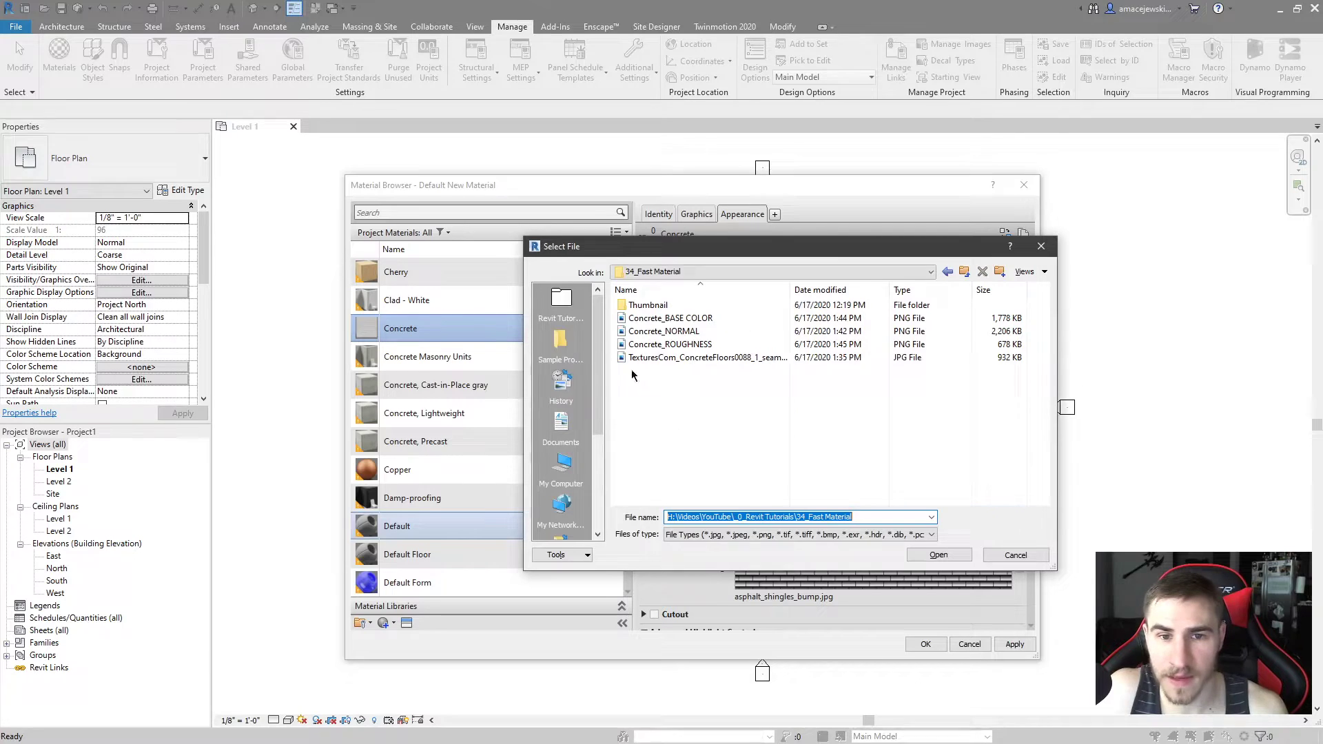
double_click(670, 344)
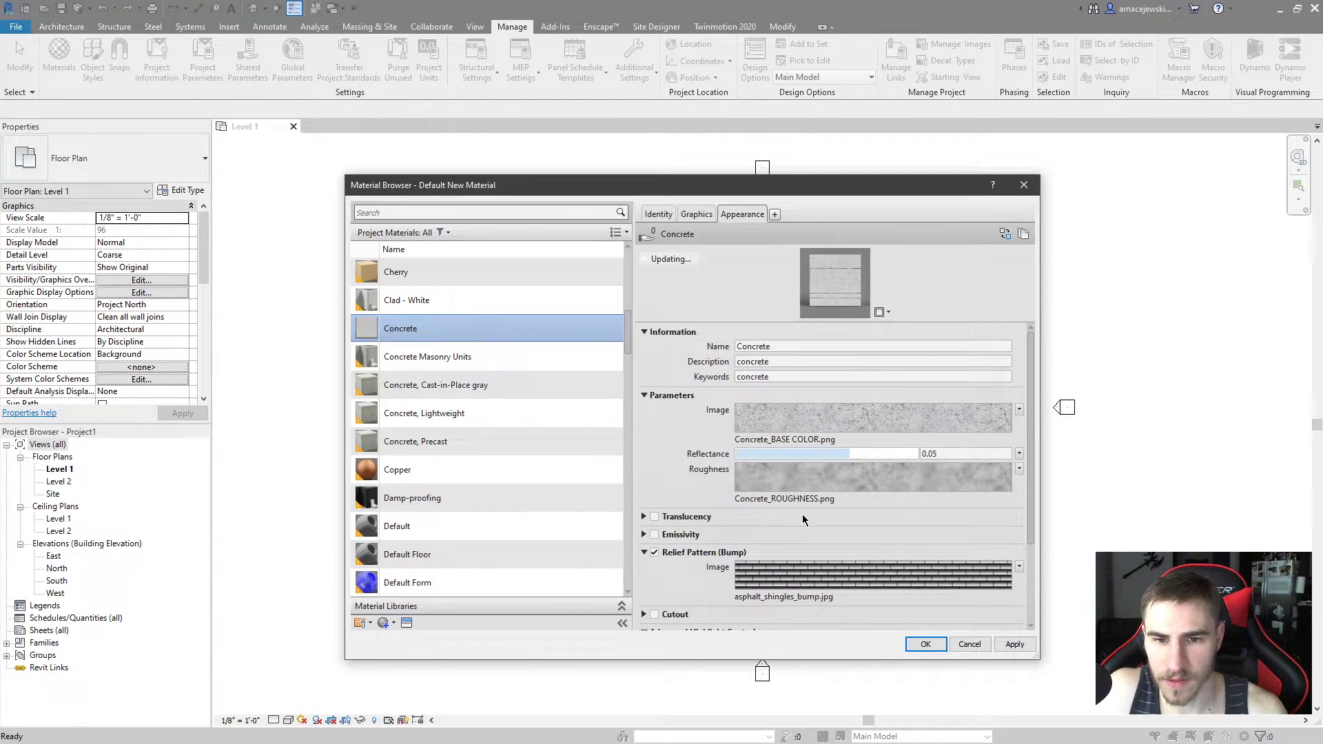
left_click(806, 488)
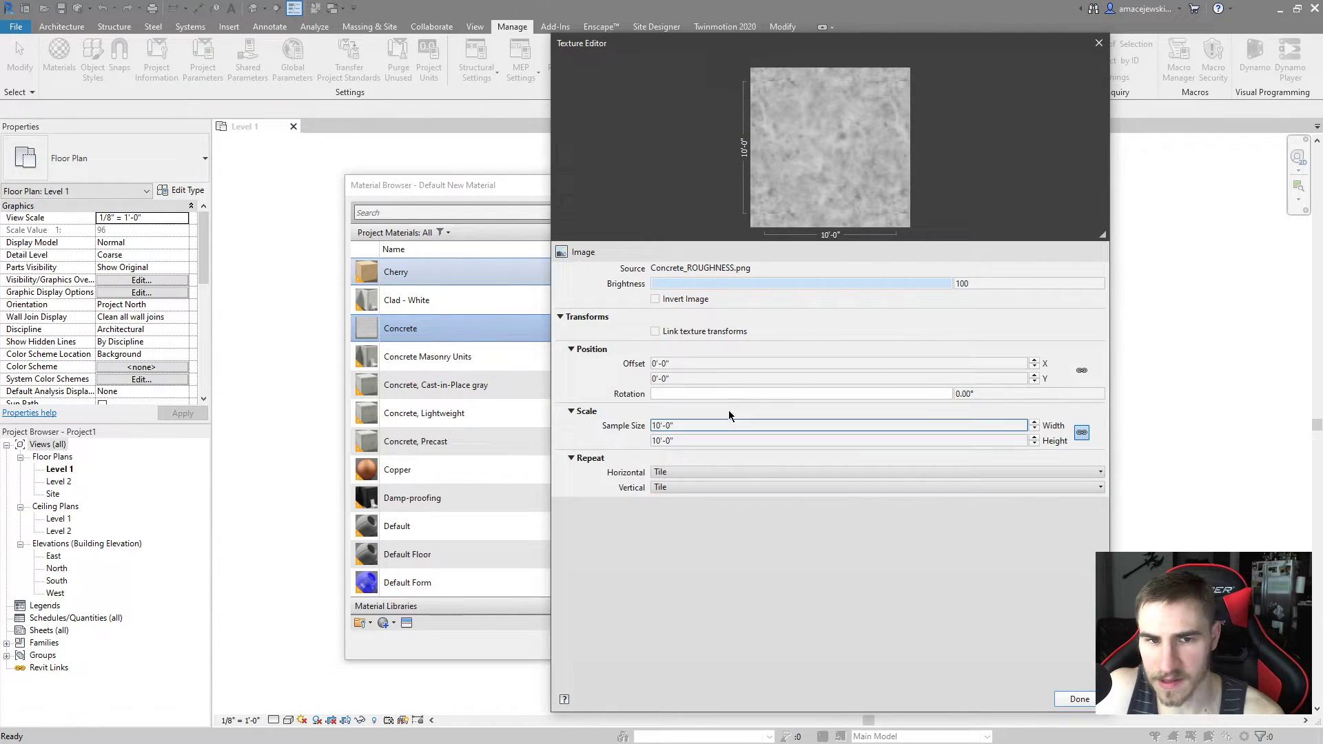
left_click(1080, 699)
scroll(672, 440, "down", 3)
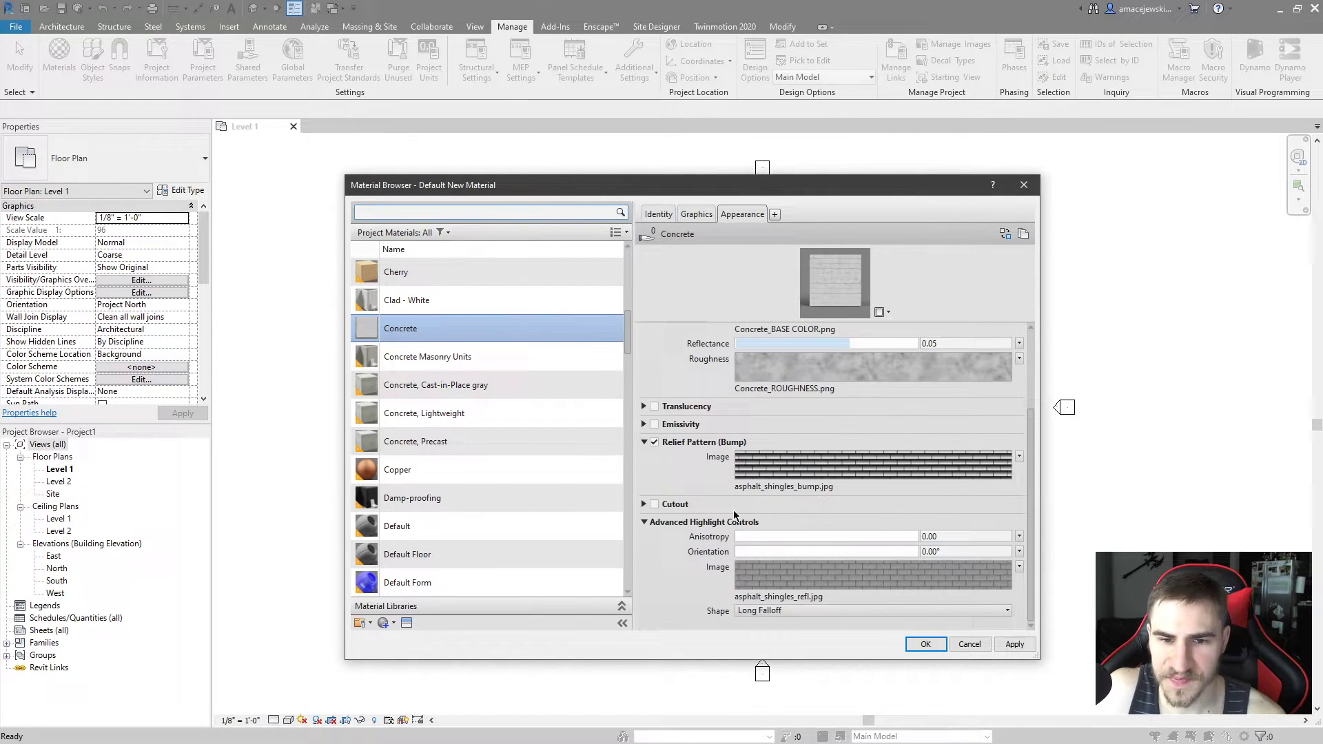
Replace the relief pattern (bump) image with Concrete_NORMAL.png from the 34_Fast Material folder.
left_click(817, 491)
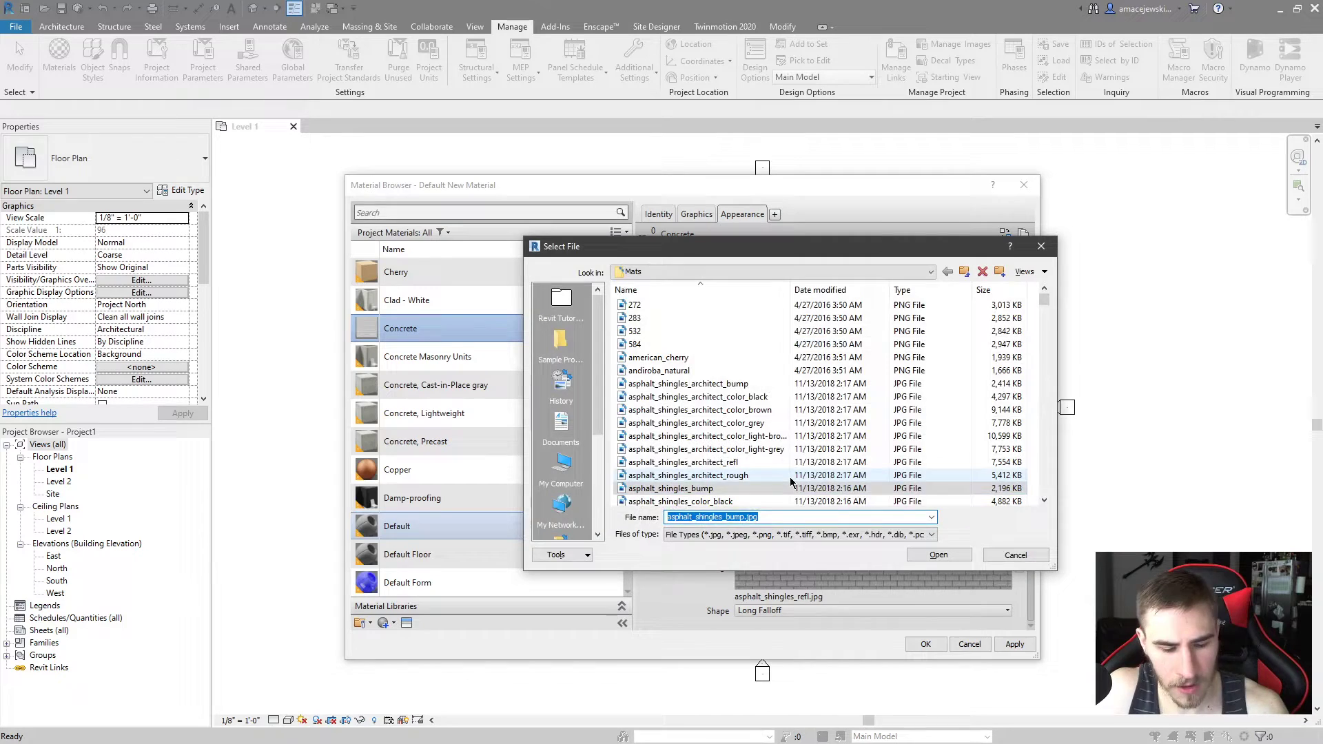
type("H:\\Videos\\YouTube\\_0_Revit Tutorials\\34_Fast Material")
key("Return")
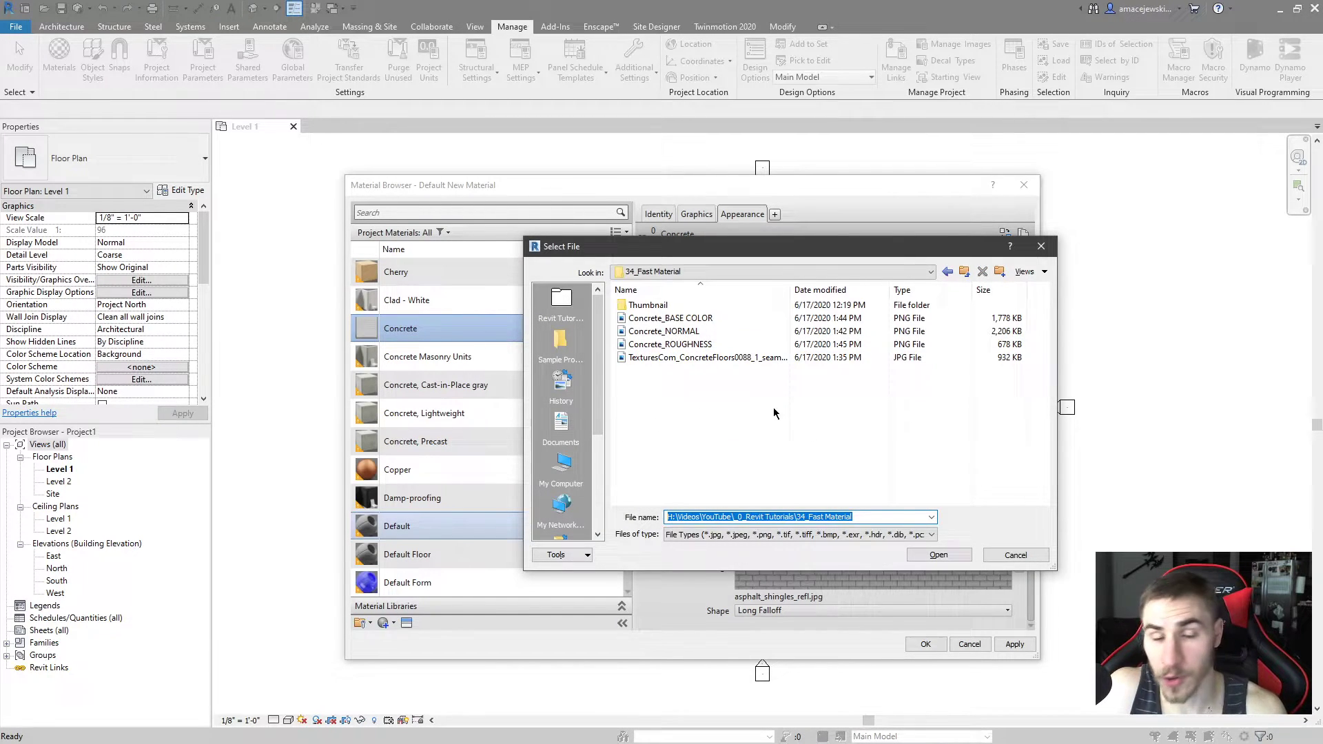
left_click(762, 332)
left_click(939, 556)
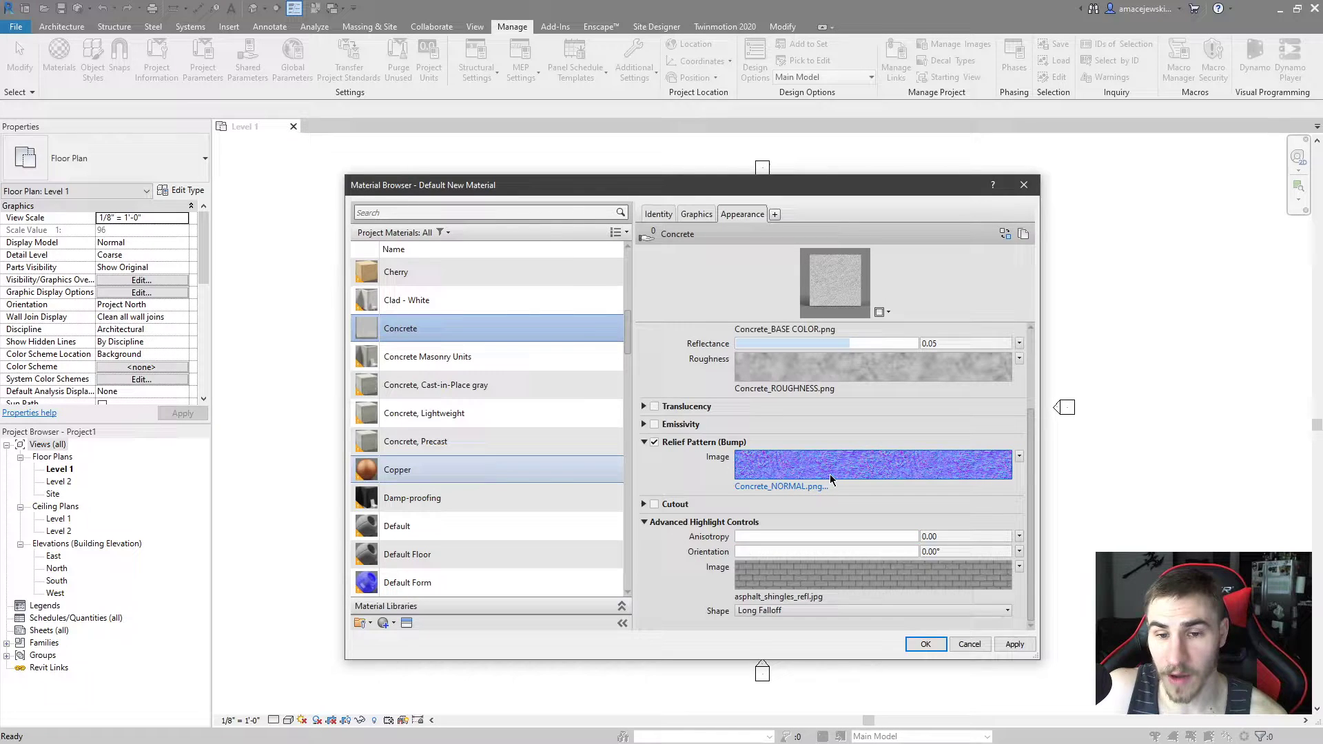
Set the relief pattern image's data type to Normal Map and enable linked texture transforms in the Texture Editor.
left_click(853, 476)
left_click(679, 503)
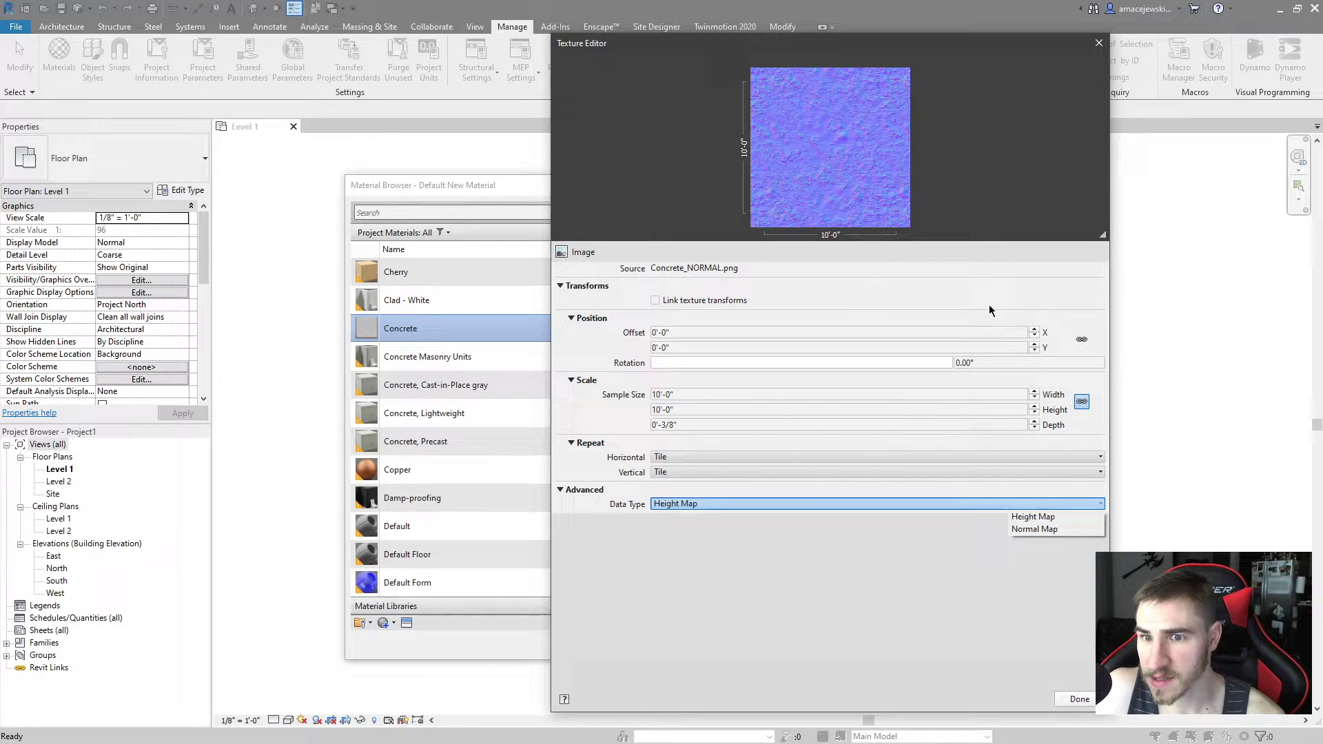
left_click(1047, 529)
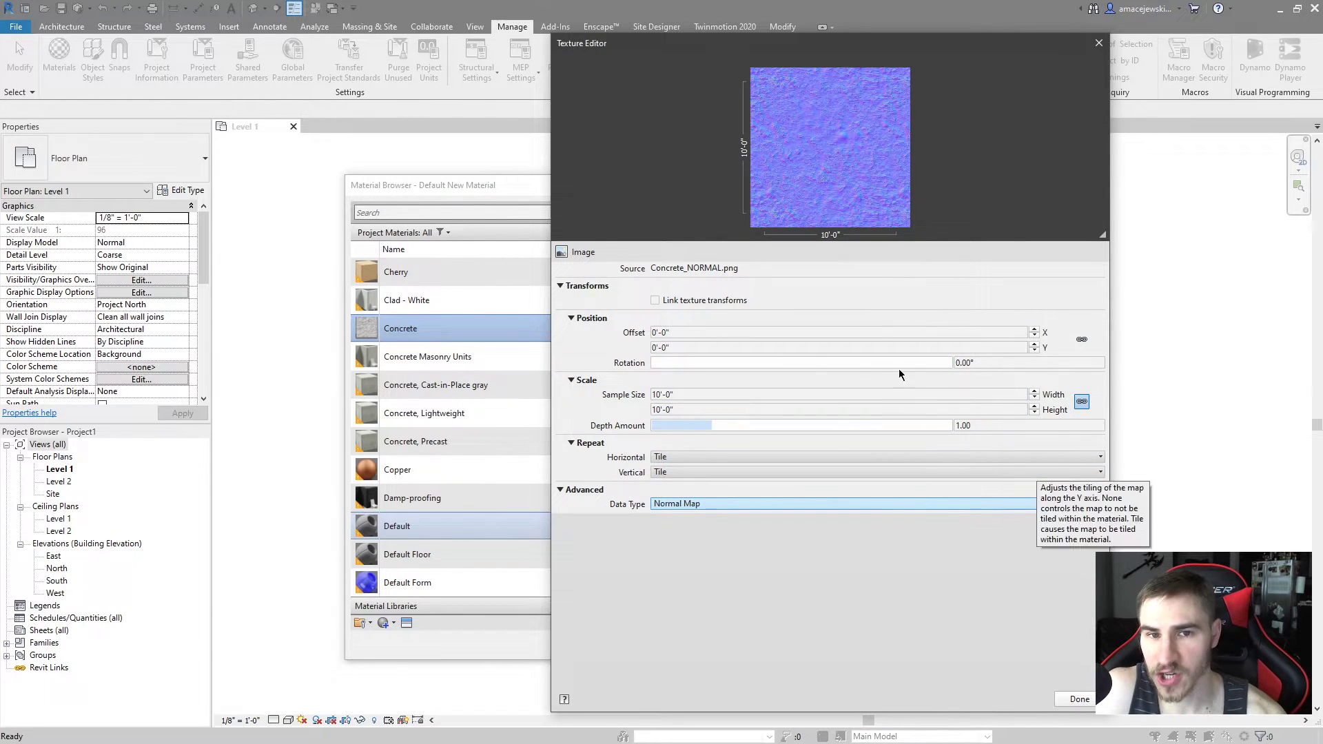
left_click(655, 300)
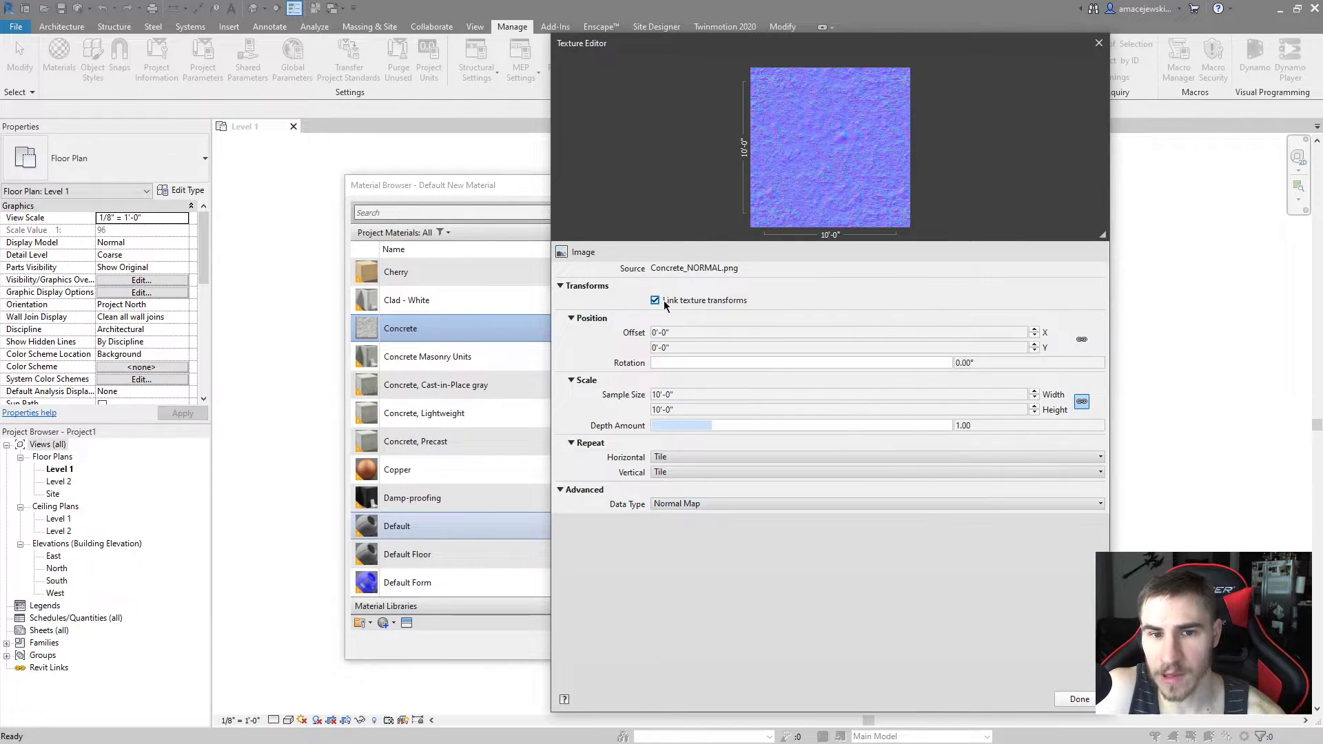
left_click(1077, 701)
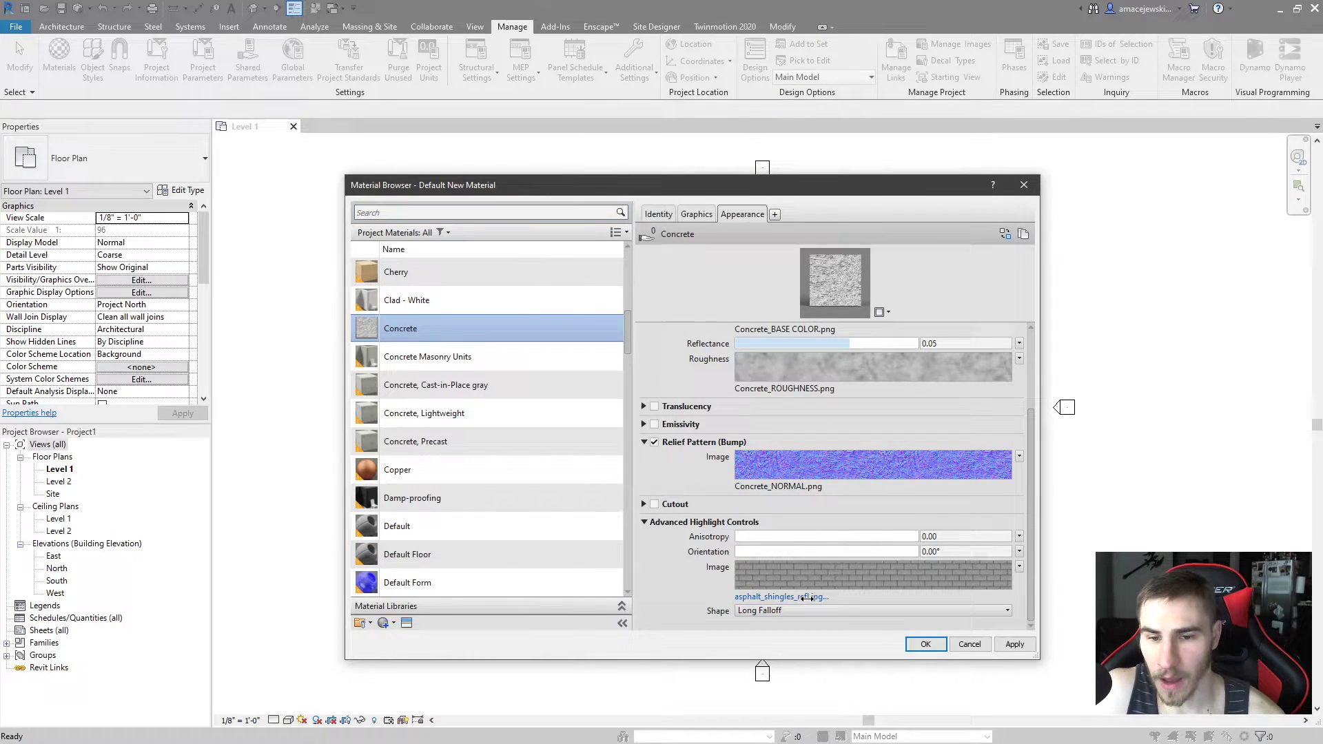
Change the advanced highlight setting from an image to a white color, RGB 255 255 255, and collapse that section.
left_click(827, 575)
left_click(1016, 555)
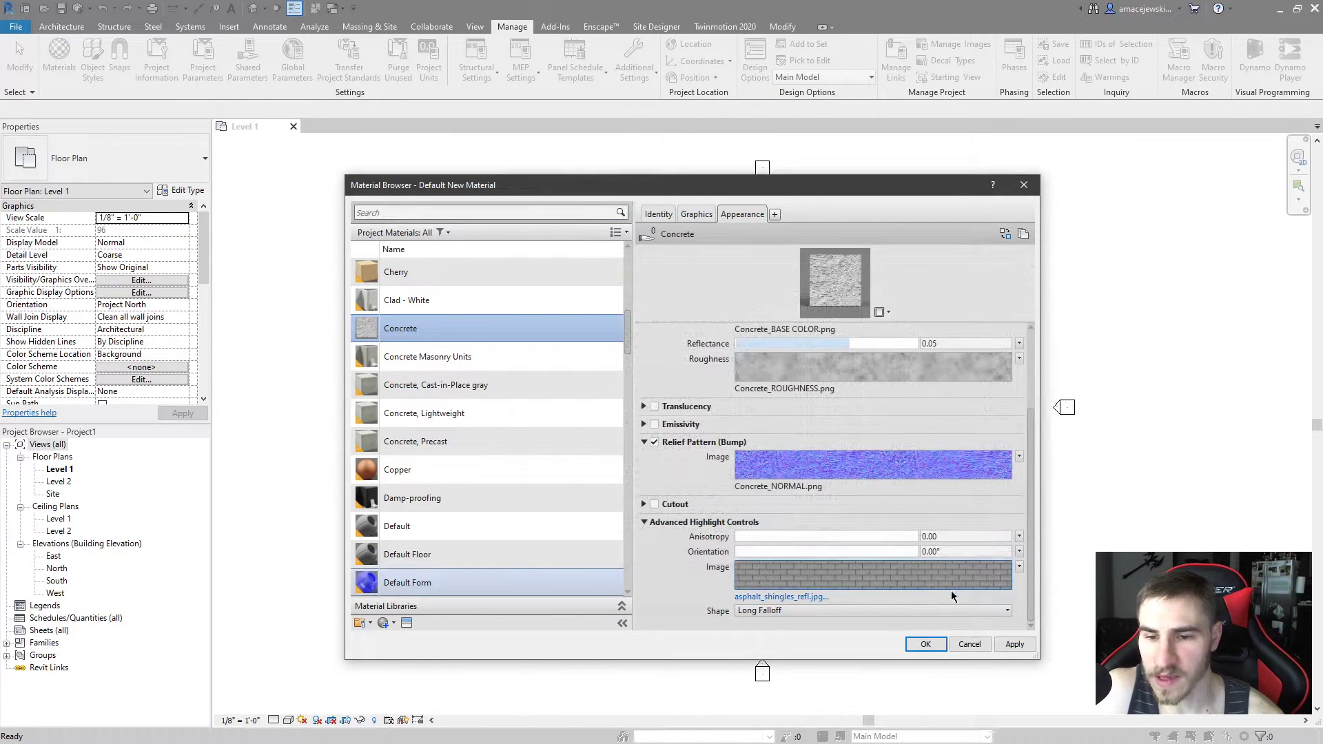
left_click(1018, 565)
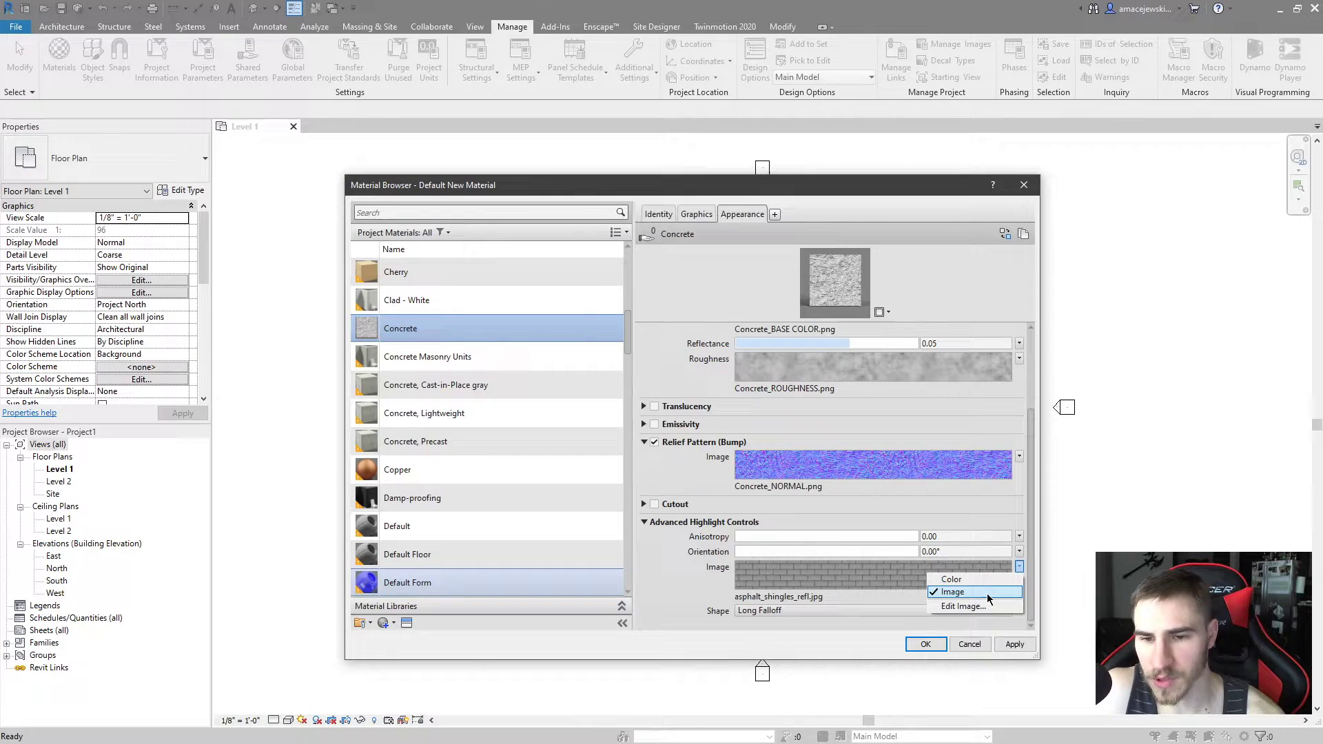
left_click(955, 579)
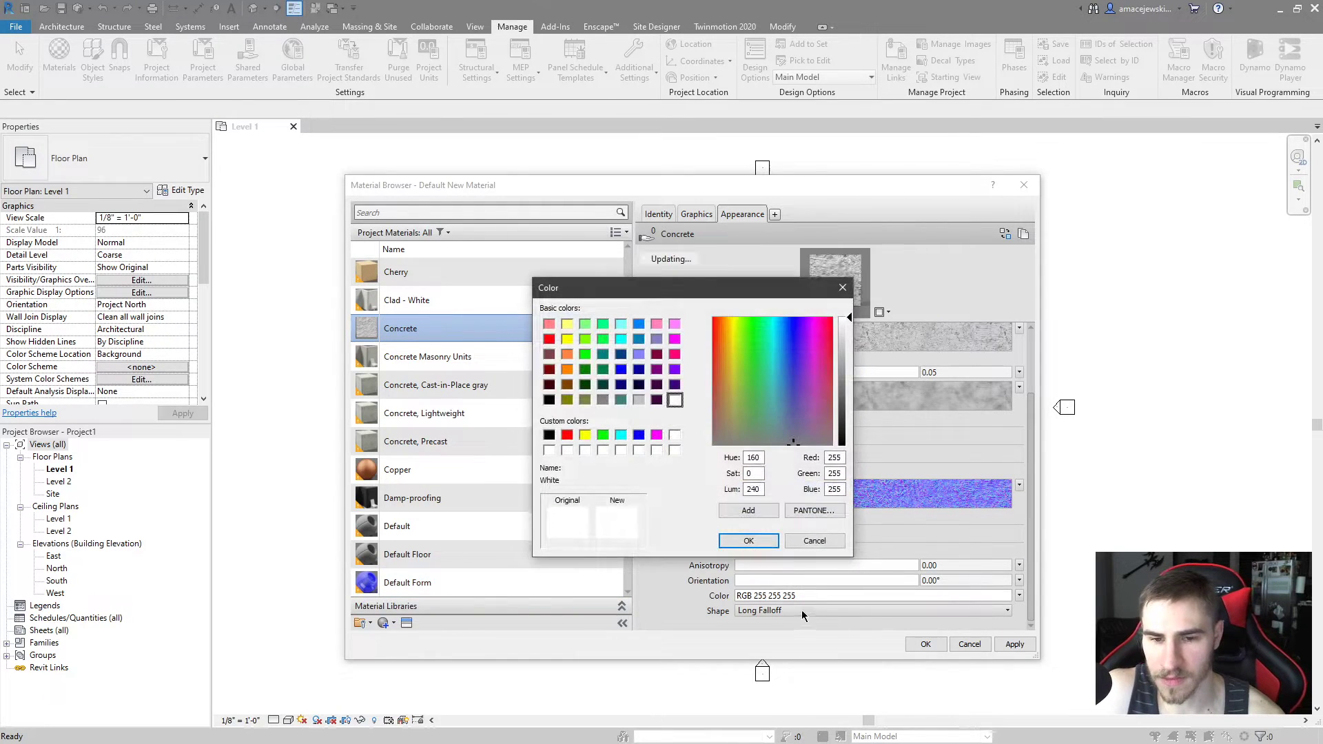
left_click(773, 545)
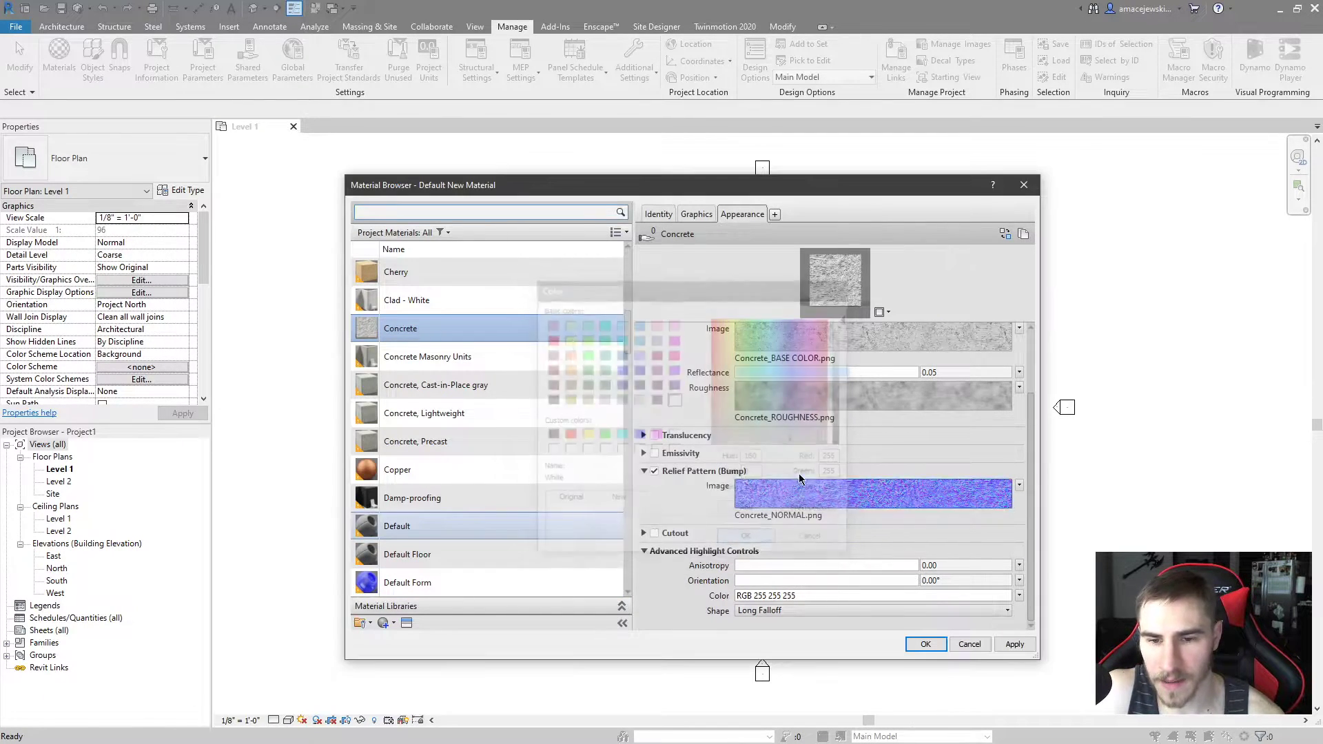
left_click(645, 552)
Enlarge the appearance preview and show it on a cube with different render settings, then accept the material and dismiss the save reminder.
scroll(720, 520, "up", 1)
left_click_drag(857, 312, 899, 398)
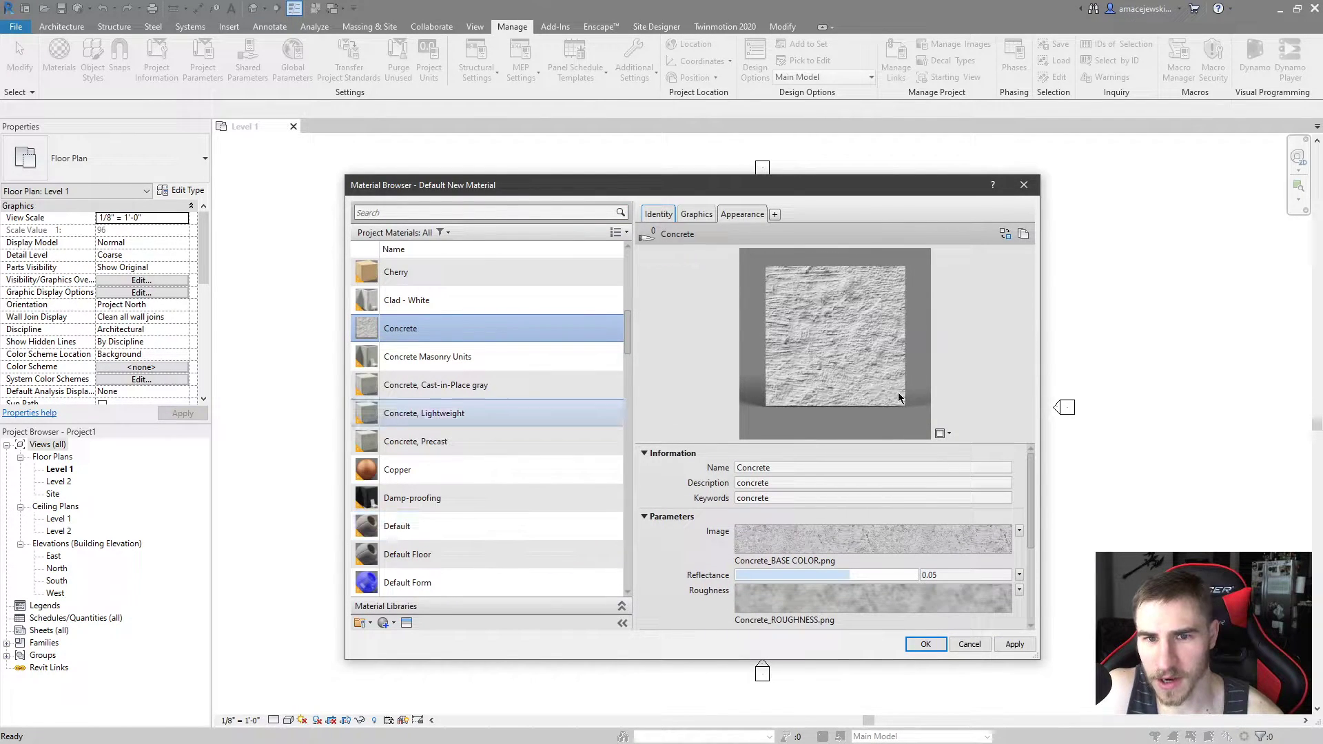
left_click(944, 433)
mouse_move(899, 460)
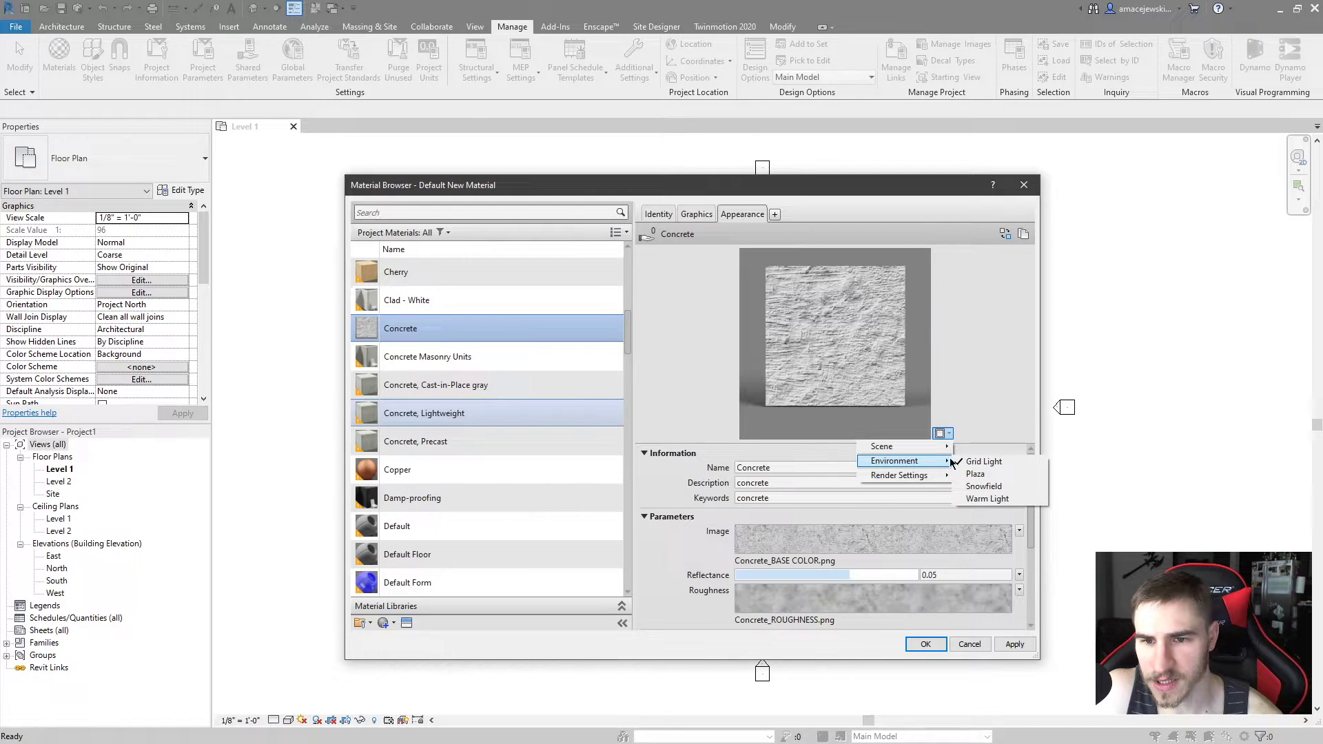
left_click(979, 459)
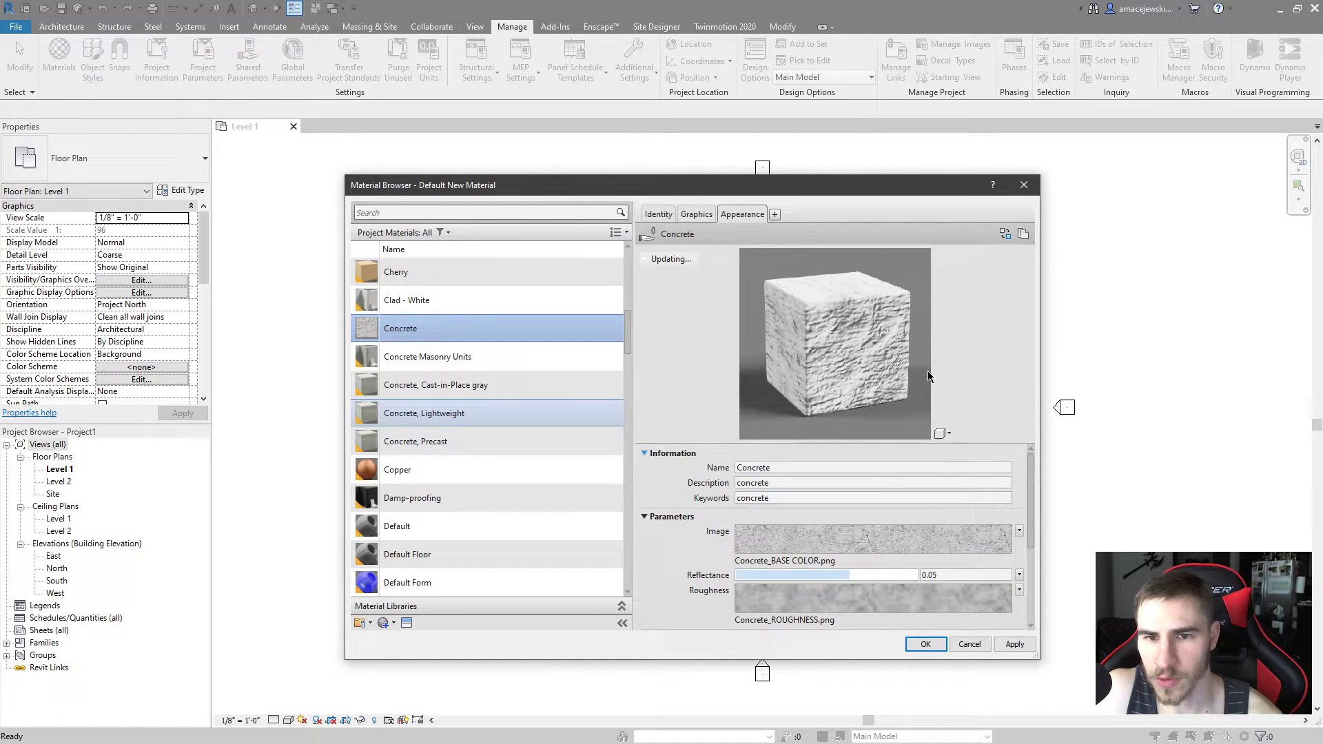
left_click(939, 435)
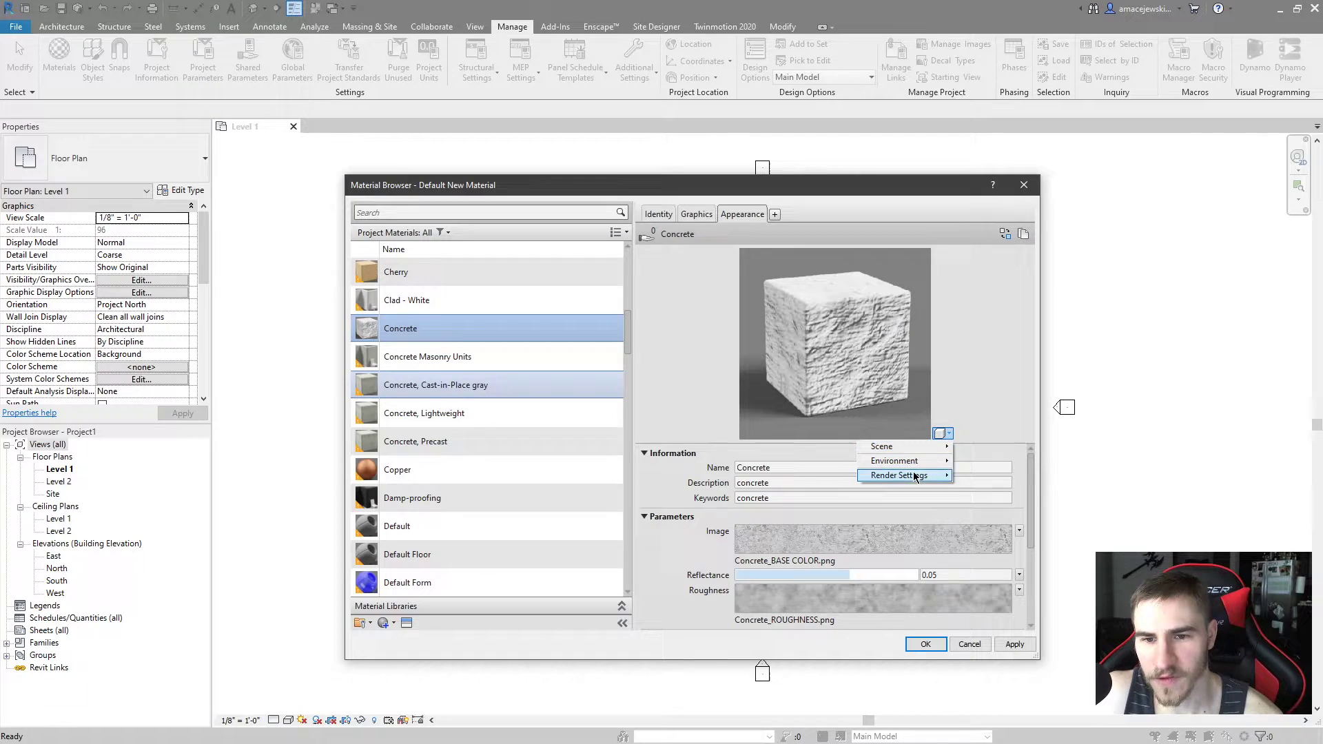
mouse_move(916, 476)
left_click(1001, 488)
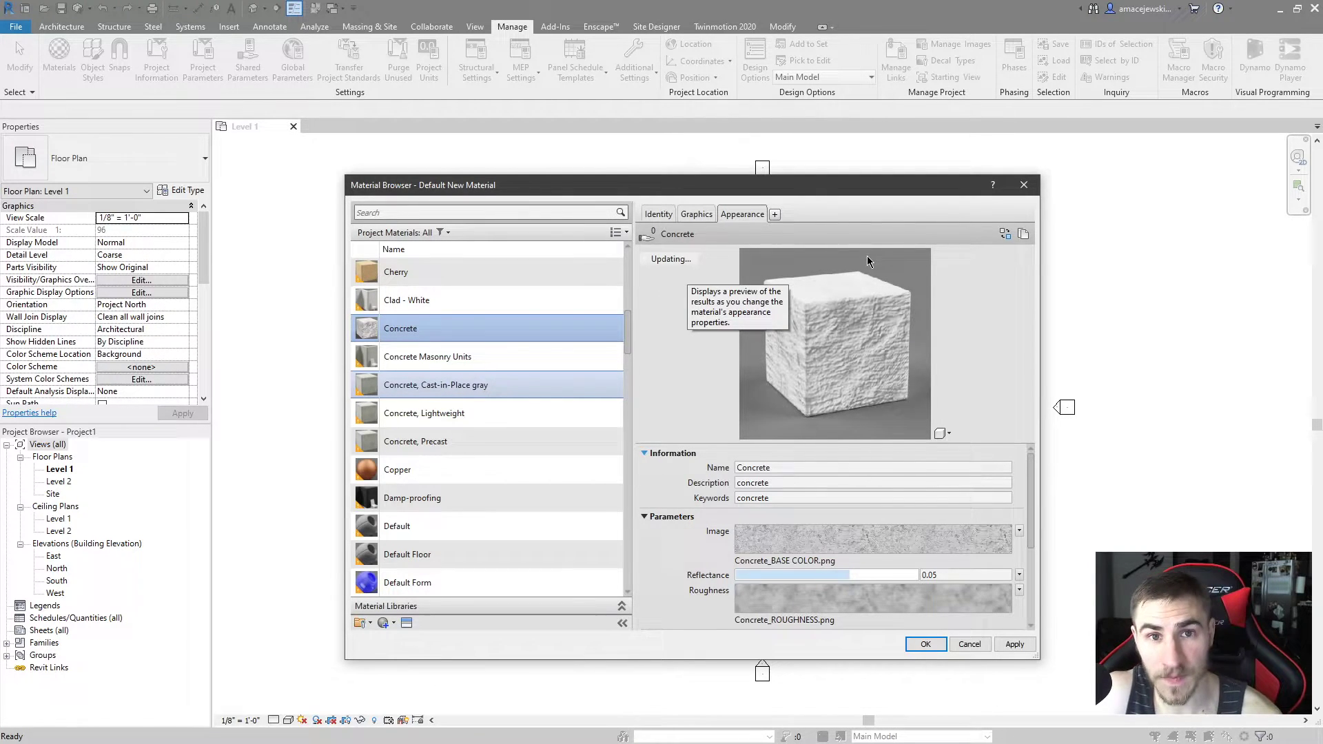
left_click(927, 651)
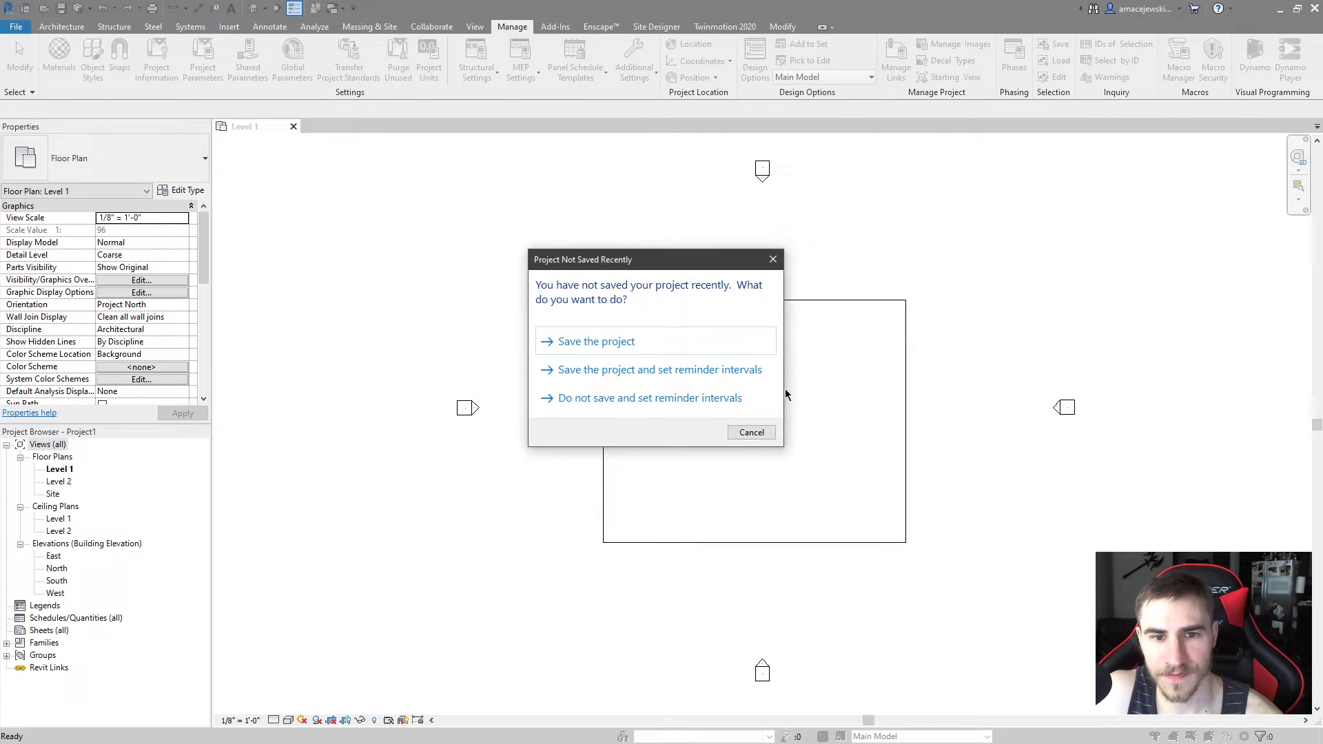
key("Escape")
Assign the Concrete material to the structure layer of the Generic - 12" floor type.
left_click(826, 300)
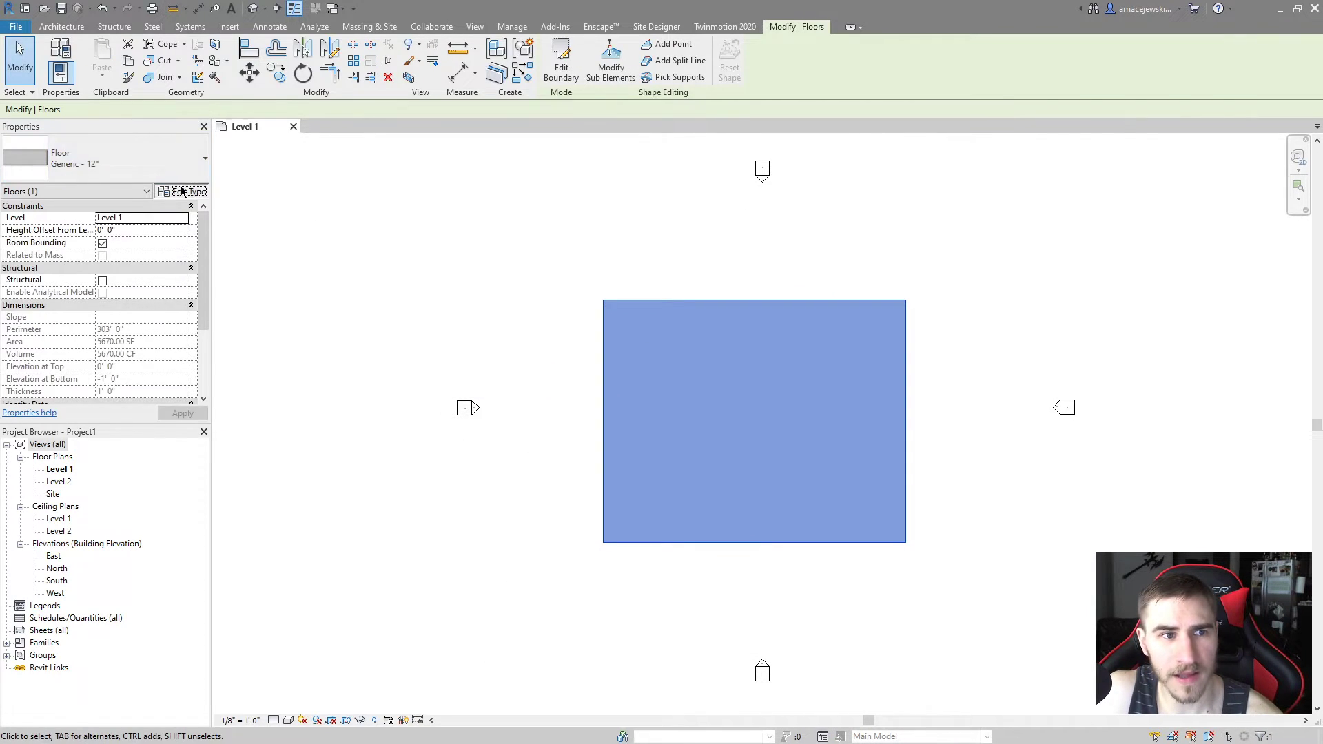
left_click(184, 191)
left_click(909, 364)
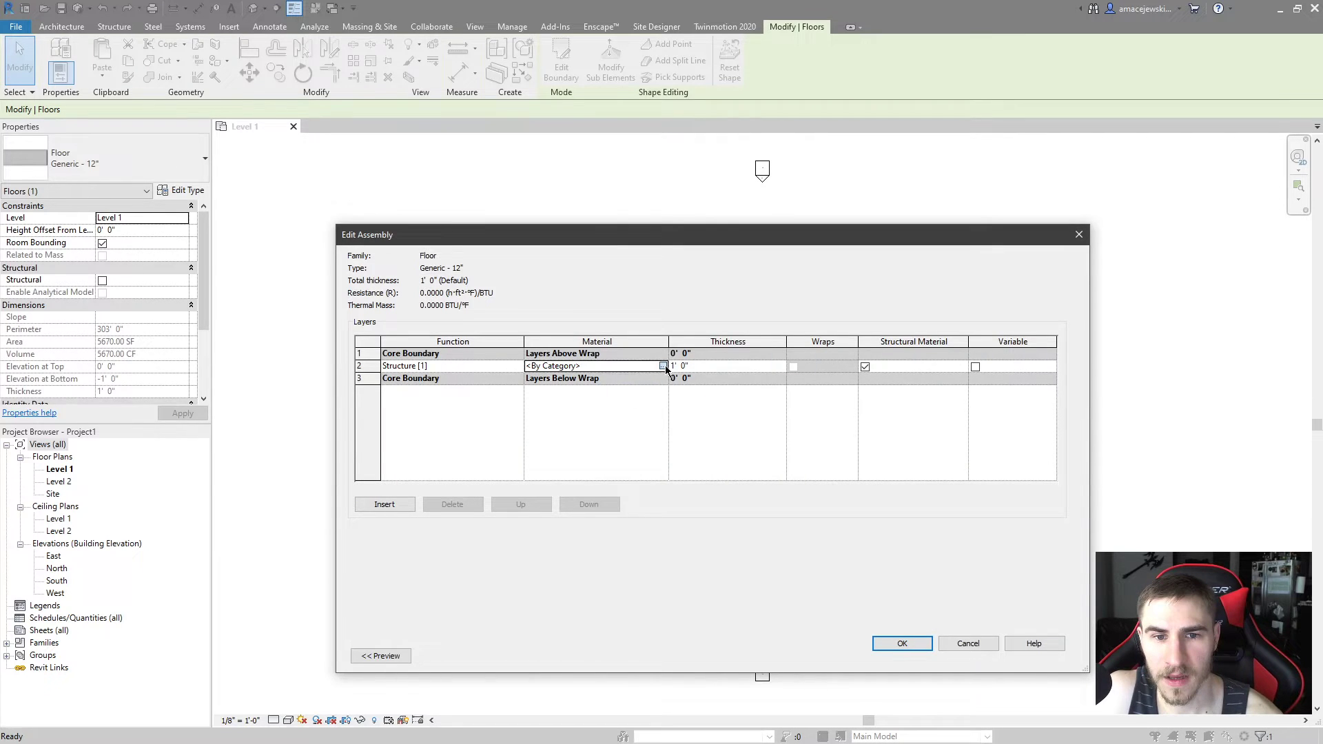
left_click(602, 365)
double_click(602, 365)
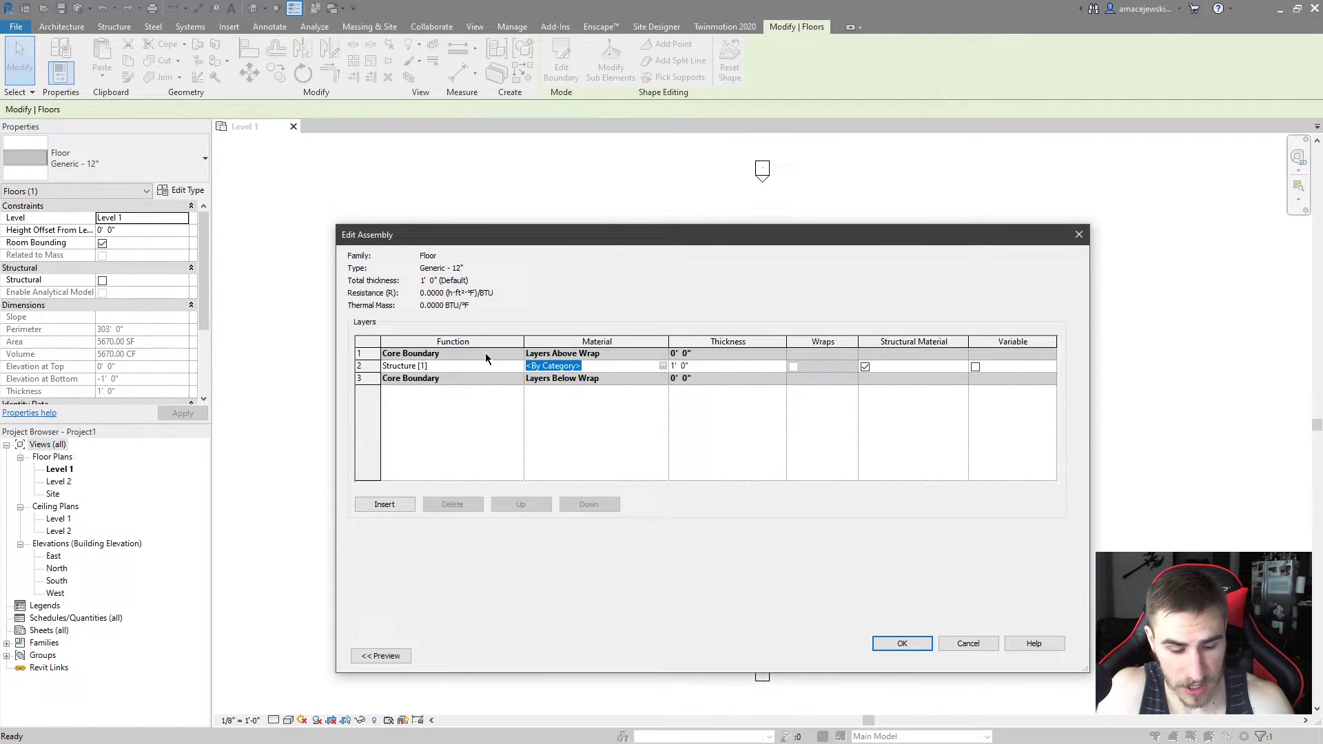
type("Concrete")
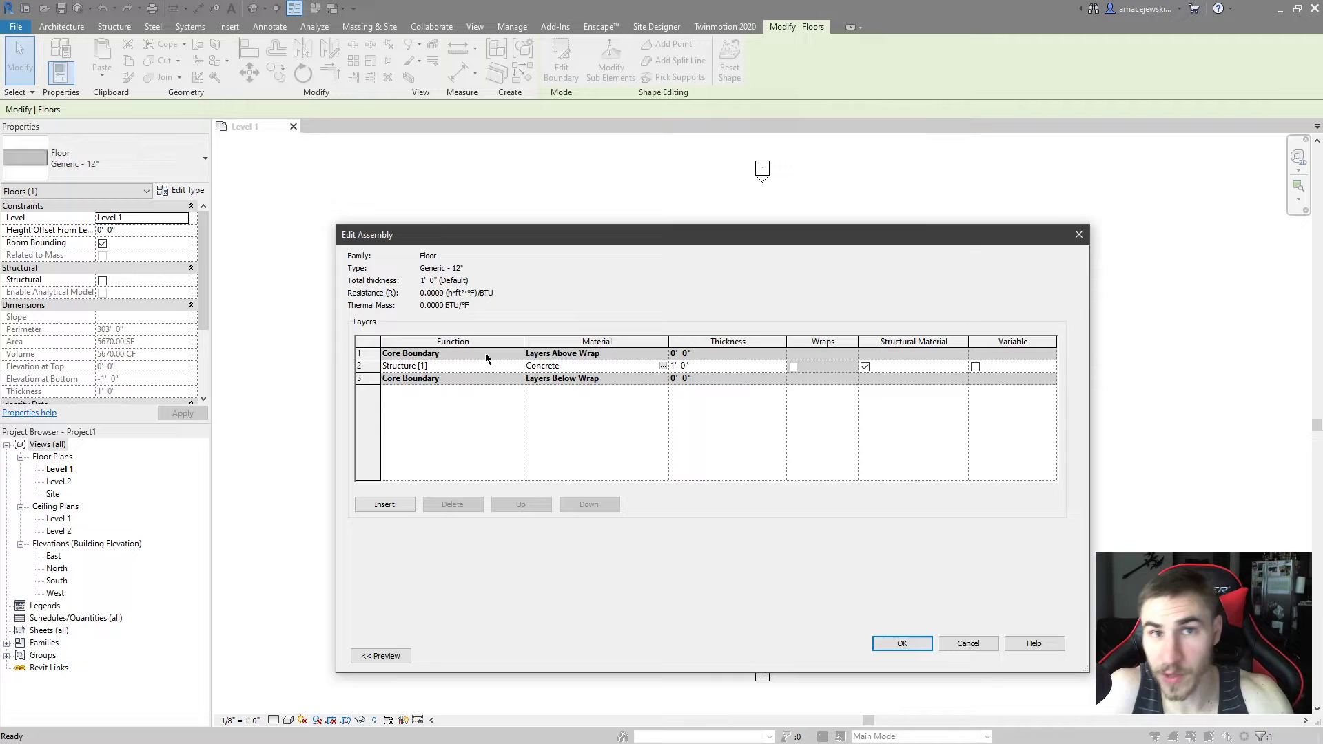
left_click(875, 644)
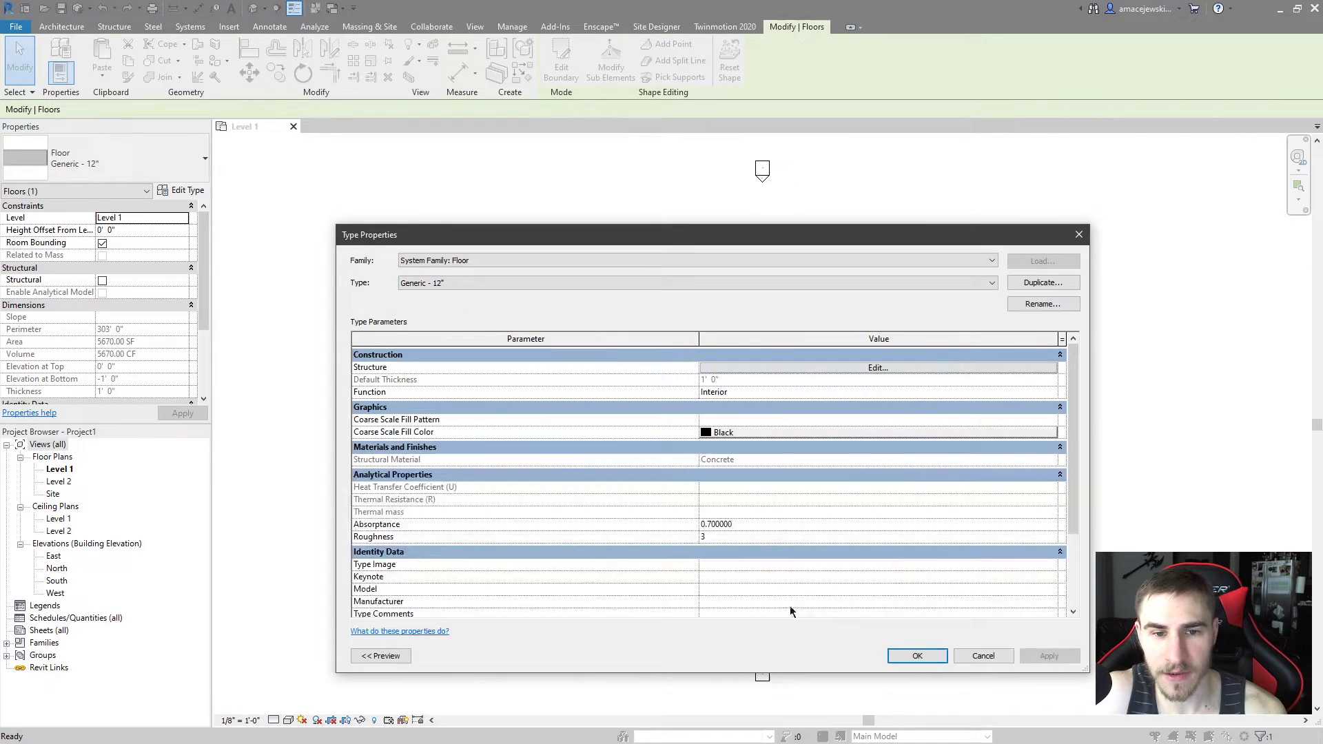
left_click(915, 656)
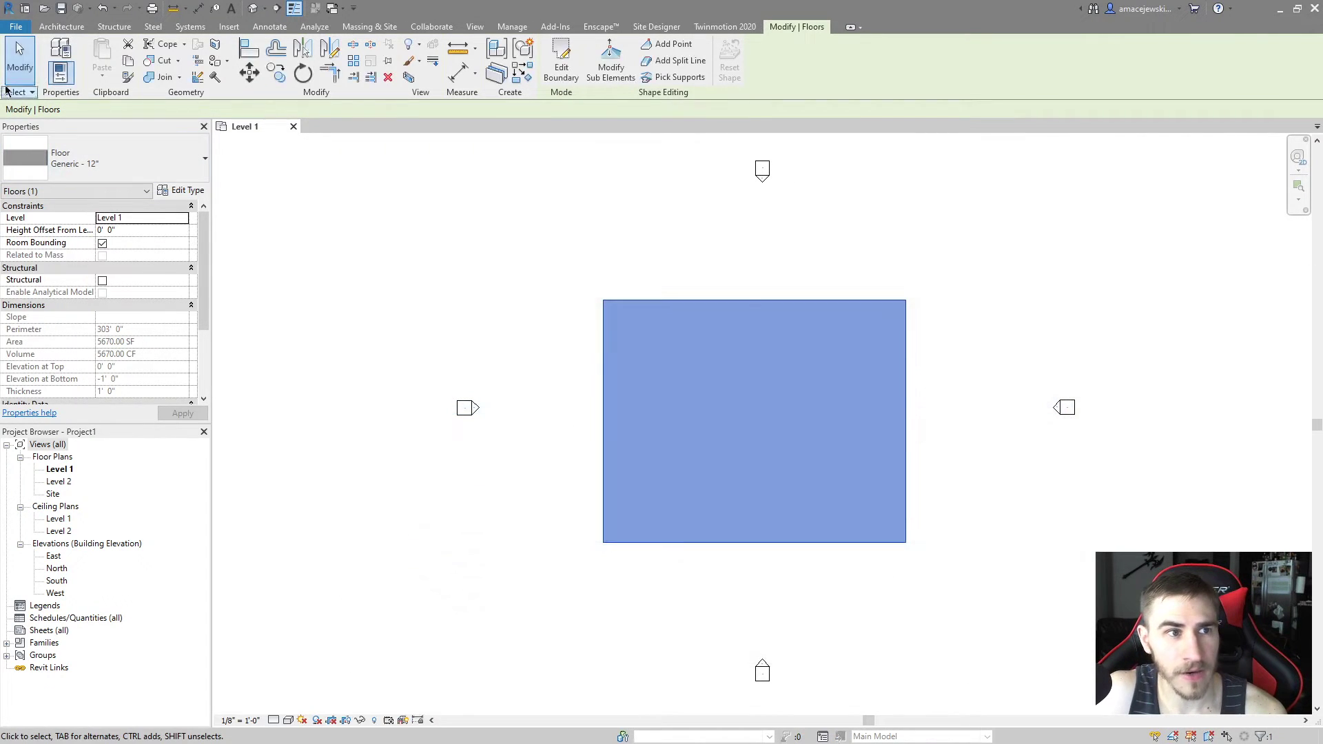
Draw two Generic - 8" walls, 20' high, along the floor's upper and right edges.
left_click(62, 26)
left_click(55, 57)
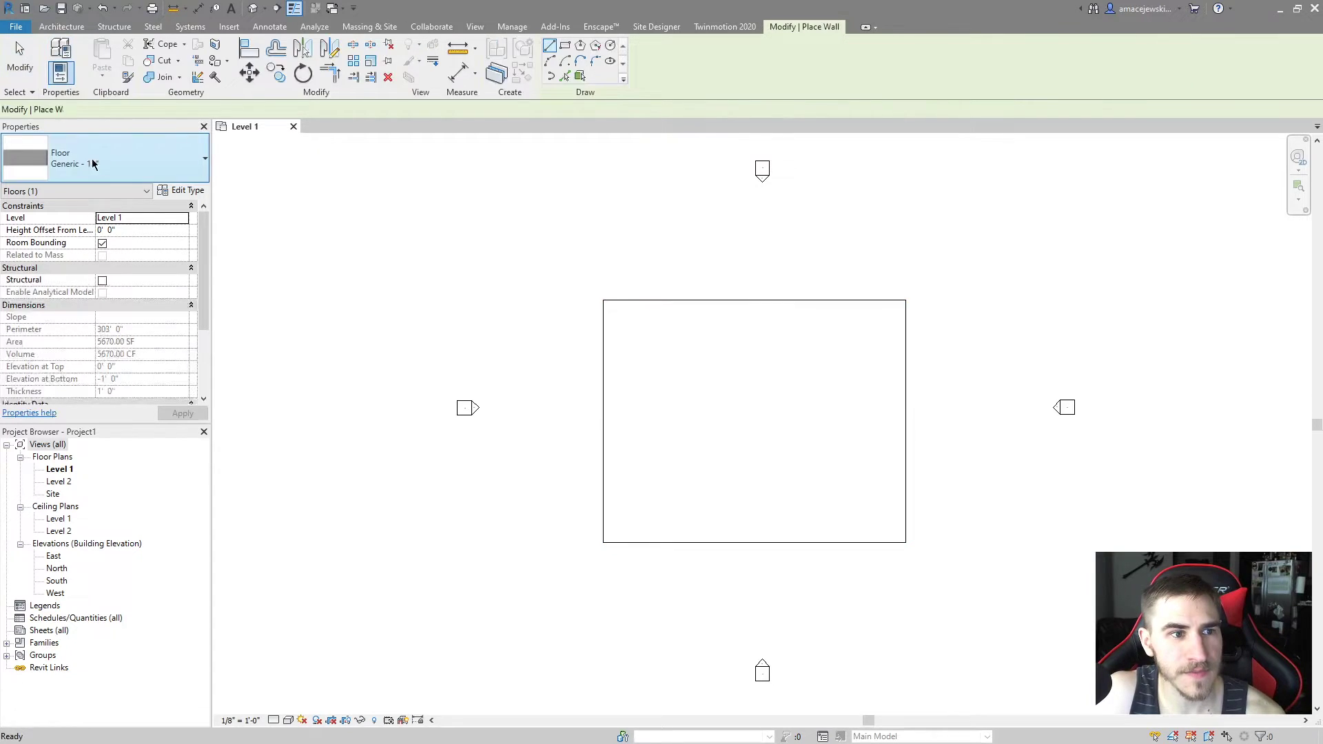
left_click(604, 299)
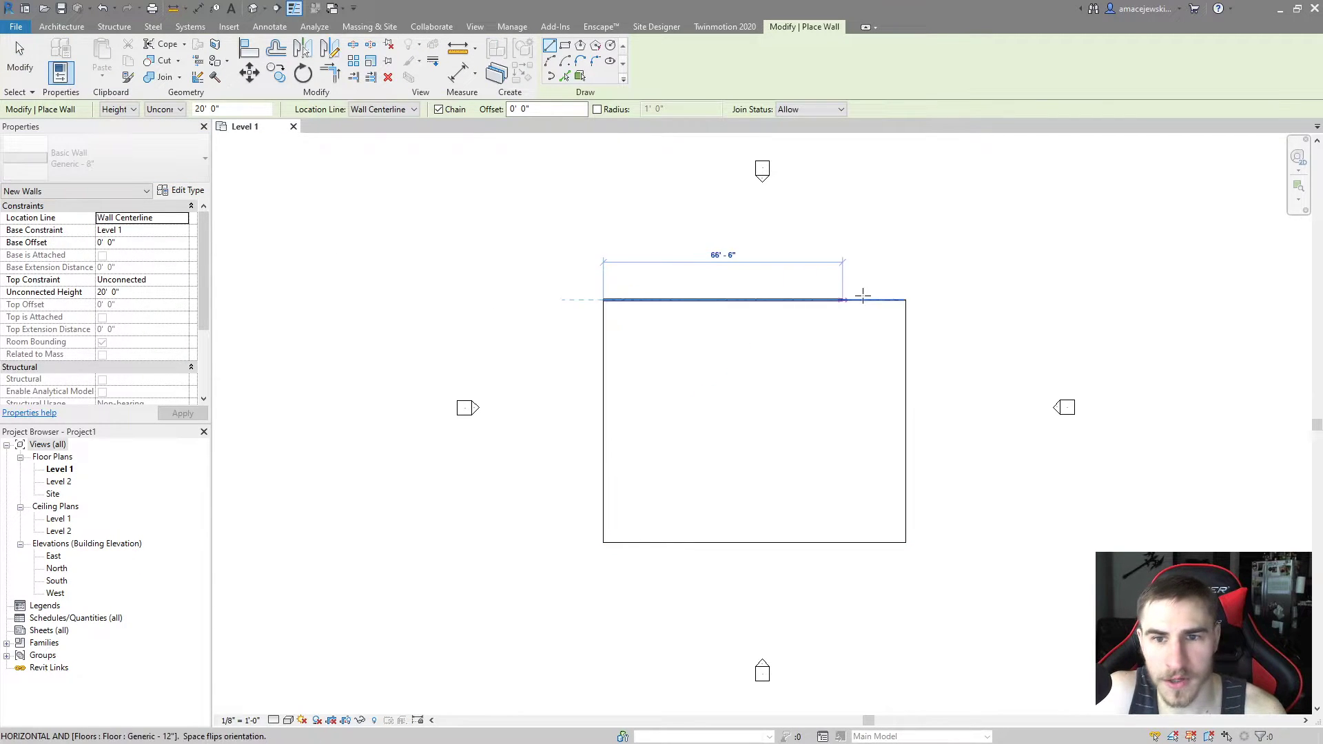
left_click(906, 300)
left_click(906, 542)
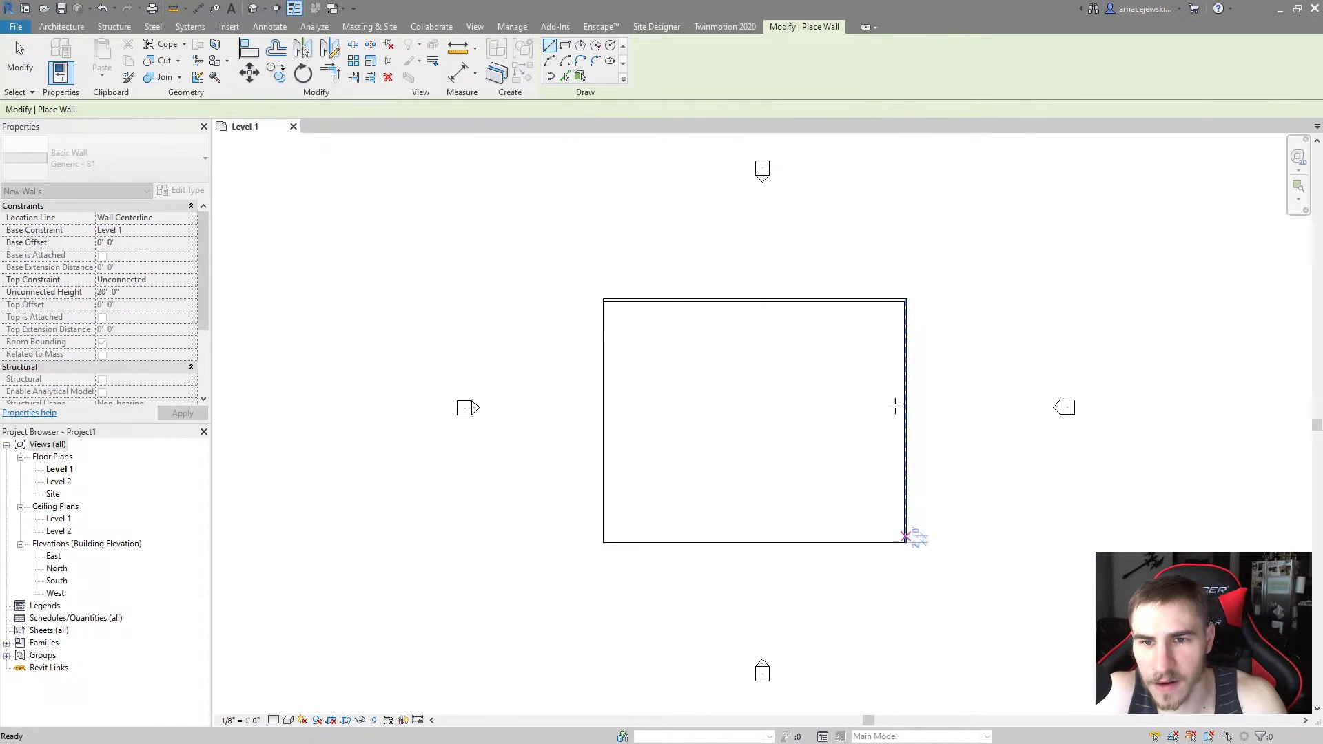
key("Escape")
key("Escape")
Assign the Concrete material to the structure layer of the Generic - 8" wall type and deselect the wall.
double_click(905, 344)
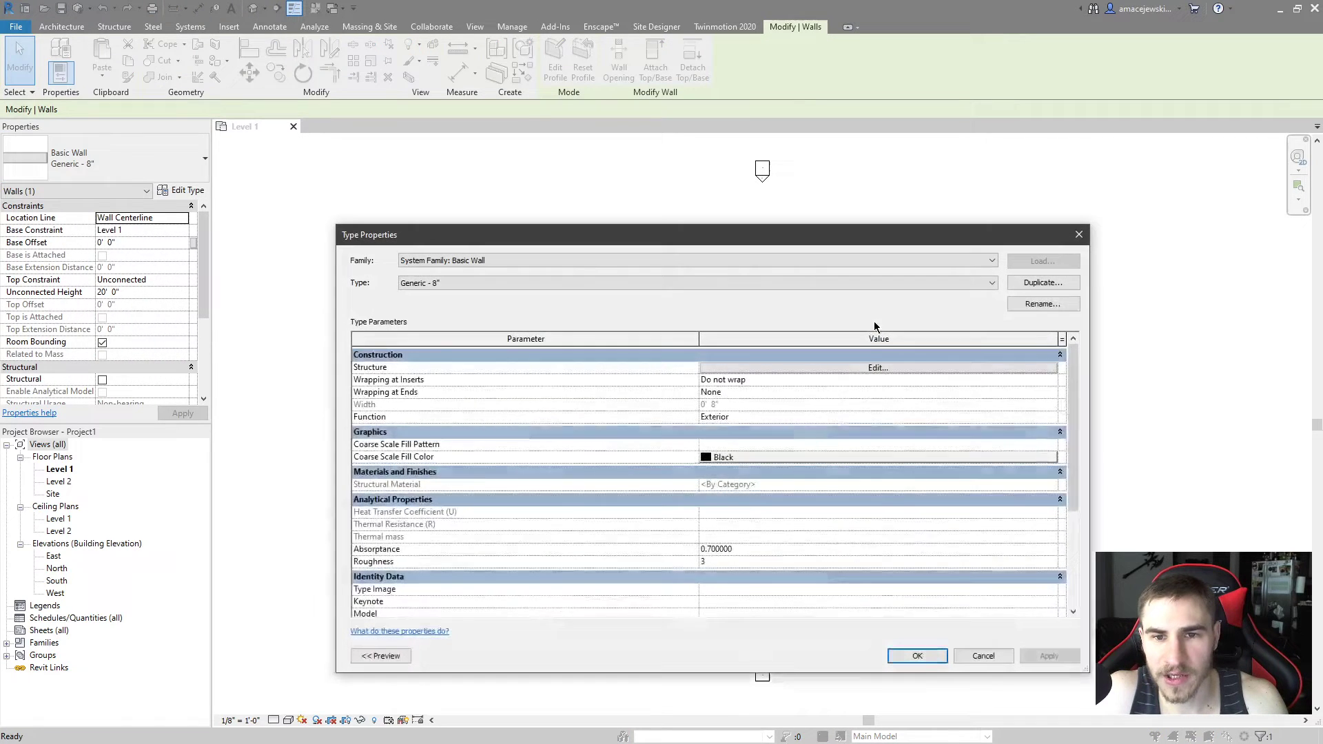
left_click(847, 367)
left_click(683, 366)
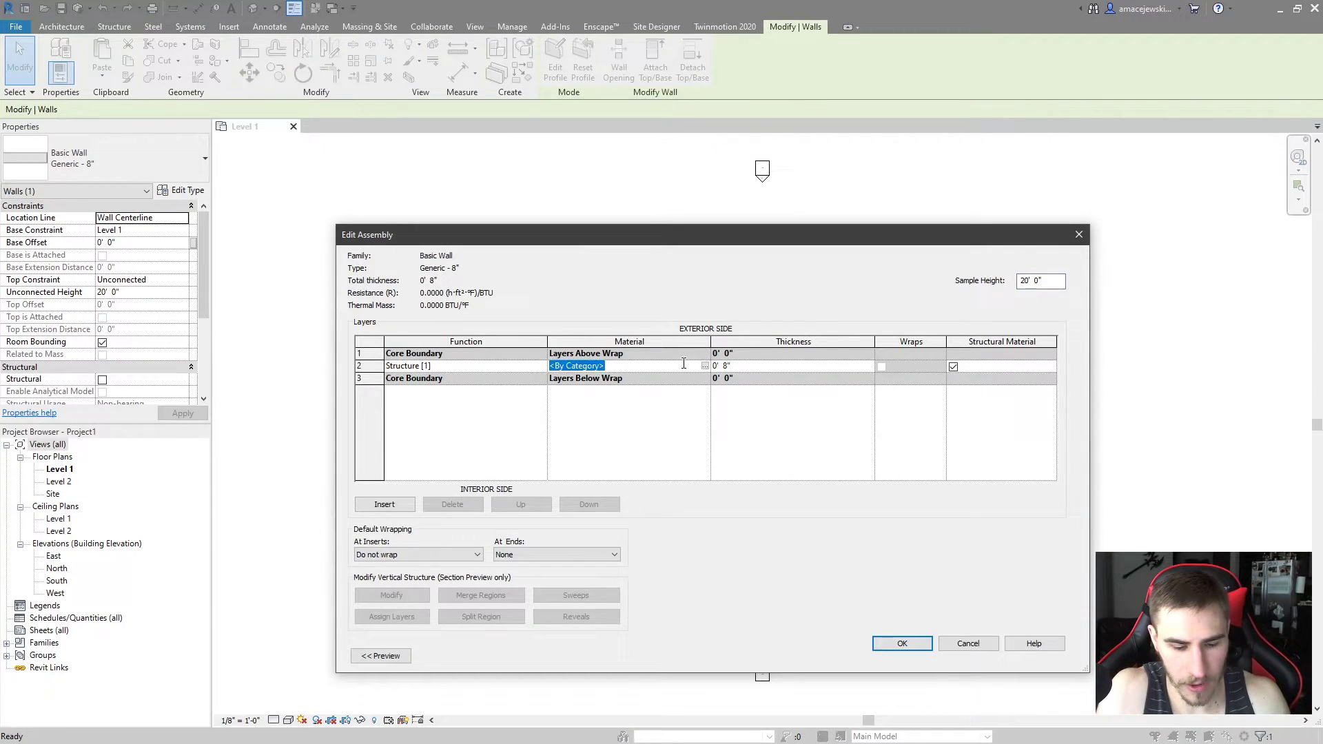
type("Concrete")
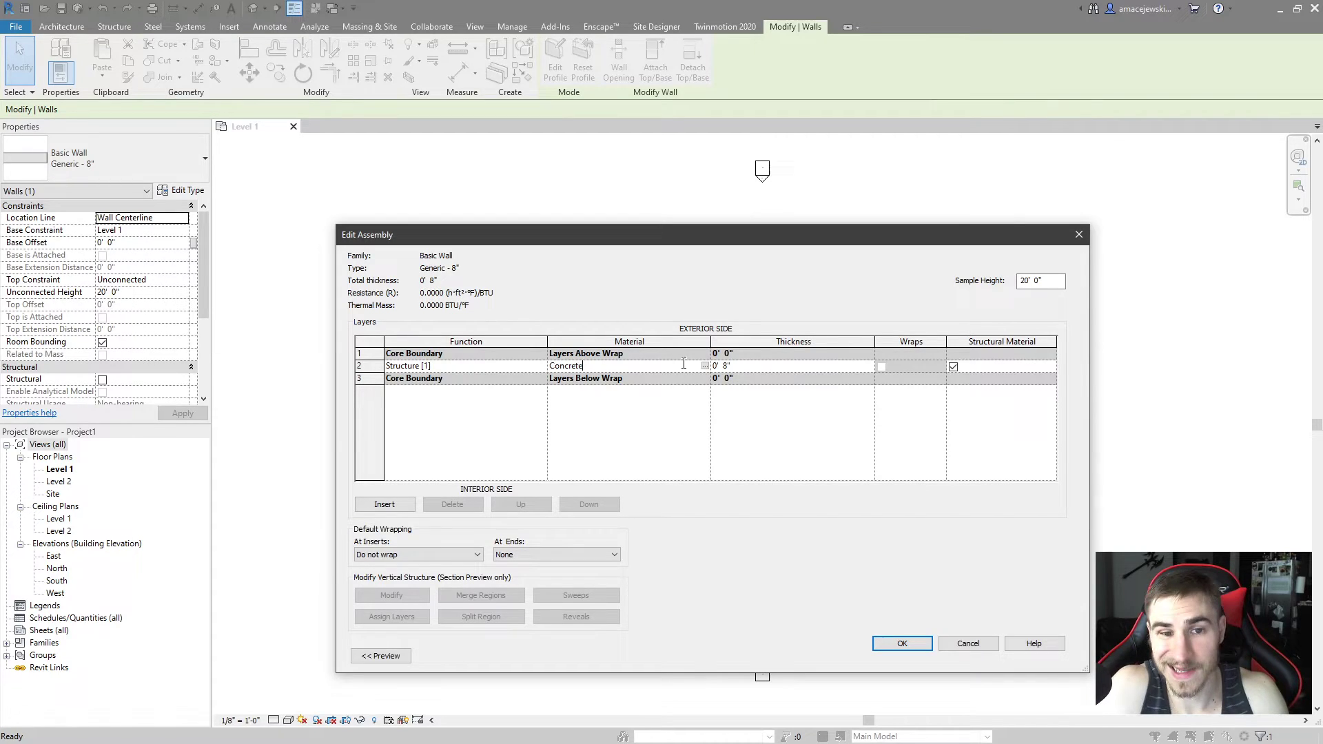
left_click(902, 643)
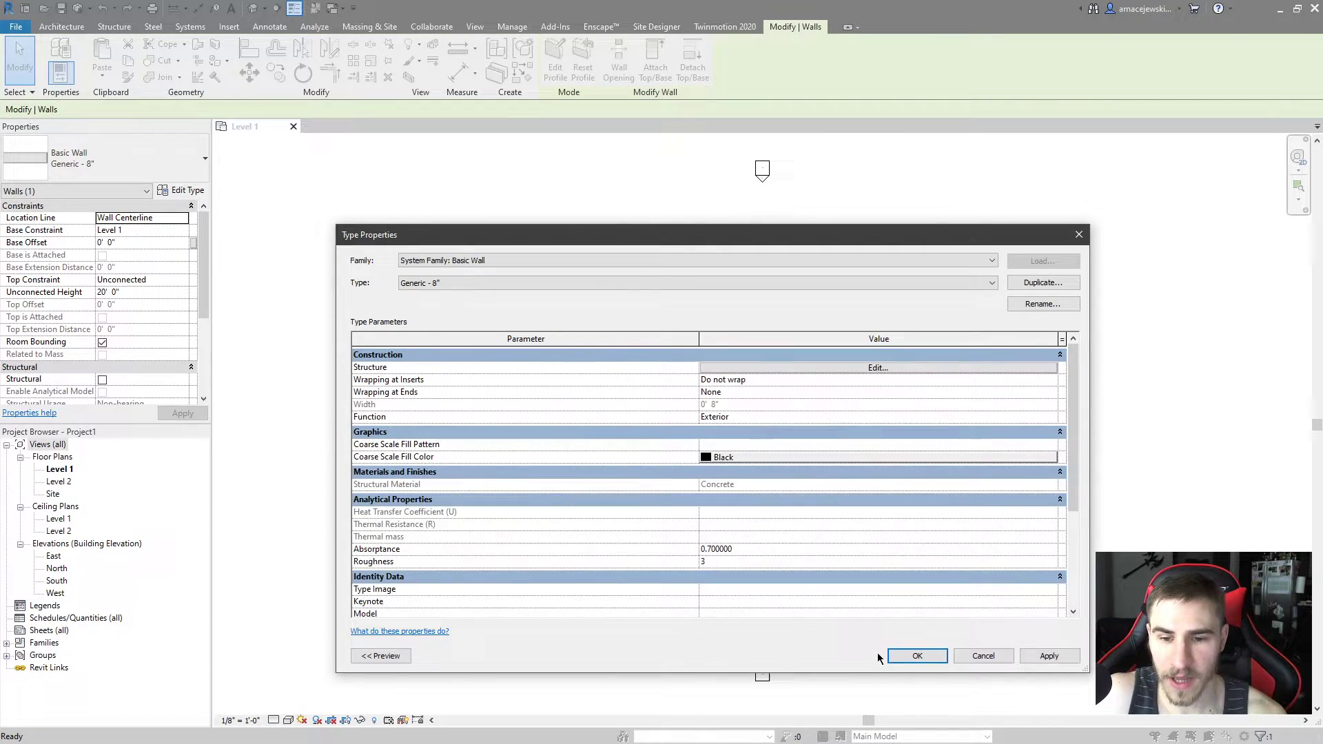
left_click(926, 653)
left_click(975, 232)
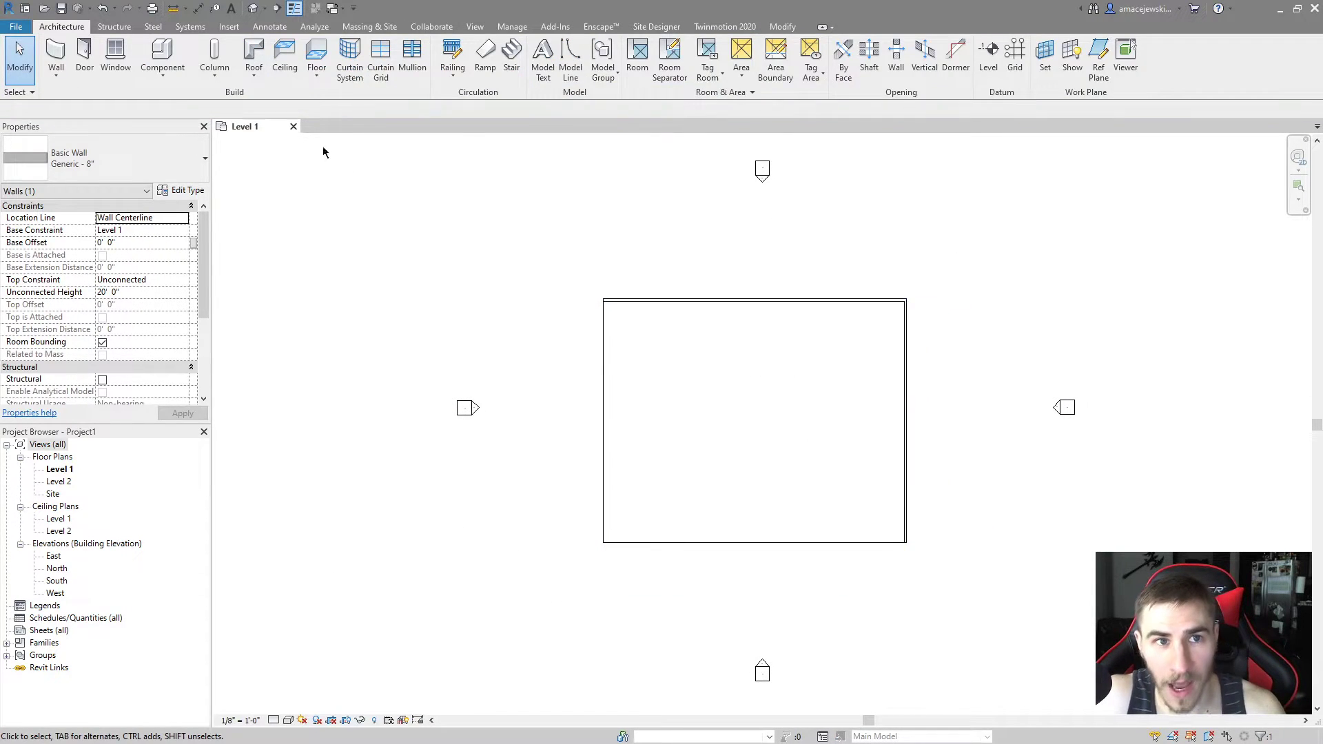
Open the default 3D view and launch Enscape to render the concrete floor and walls.
left_click(279, 12)
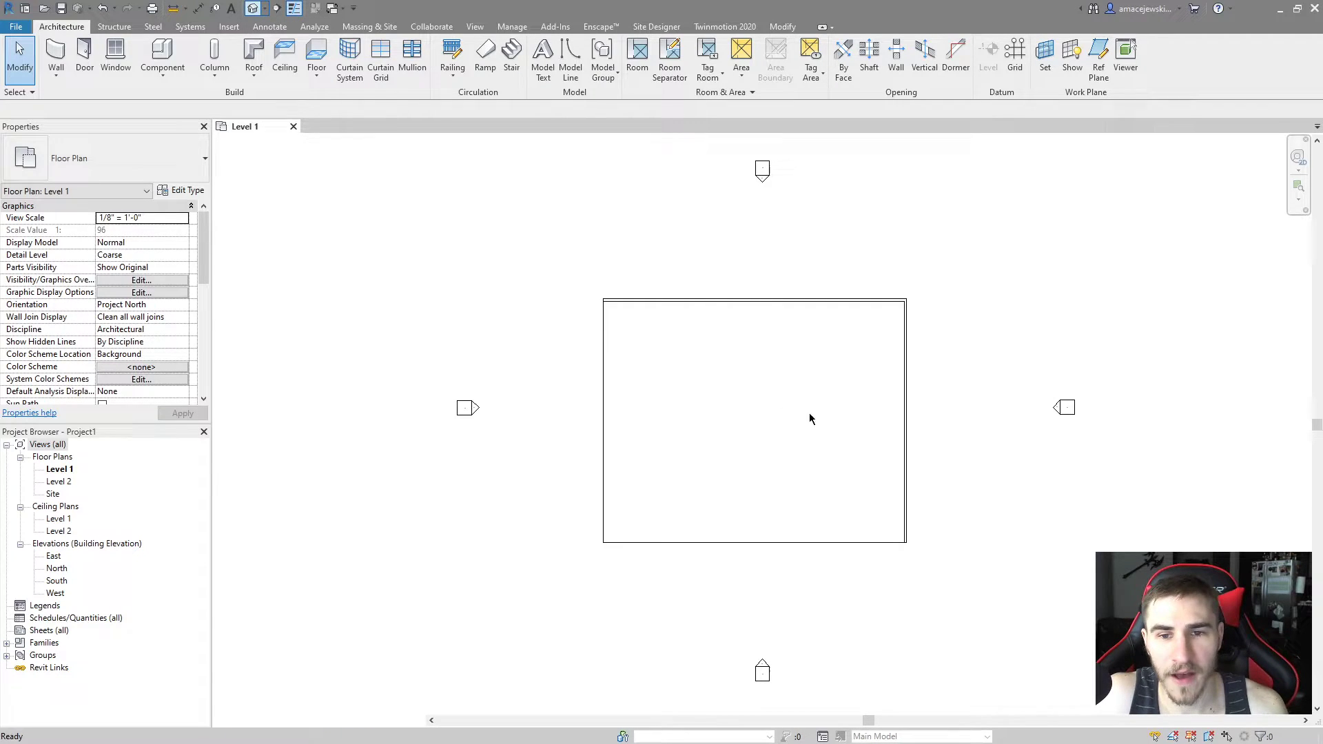
middle_click_drag(716, 527, 743, 375, "shift")
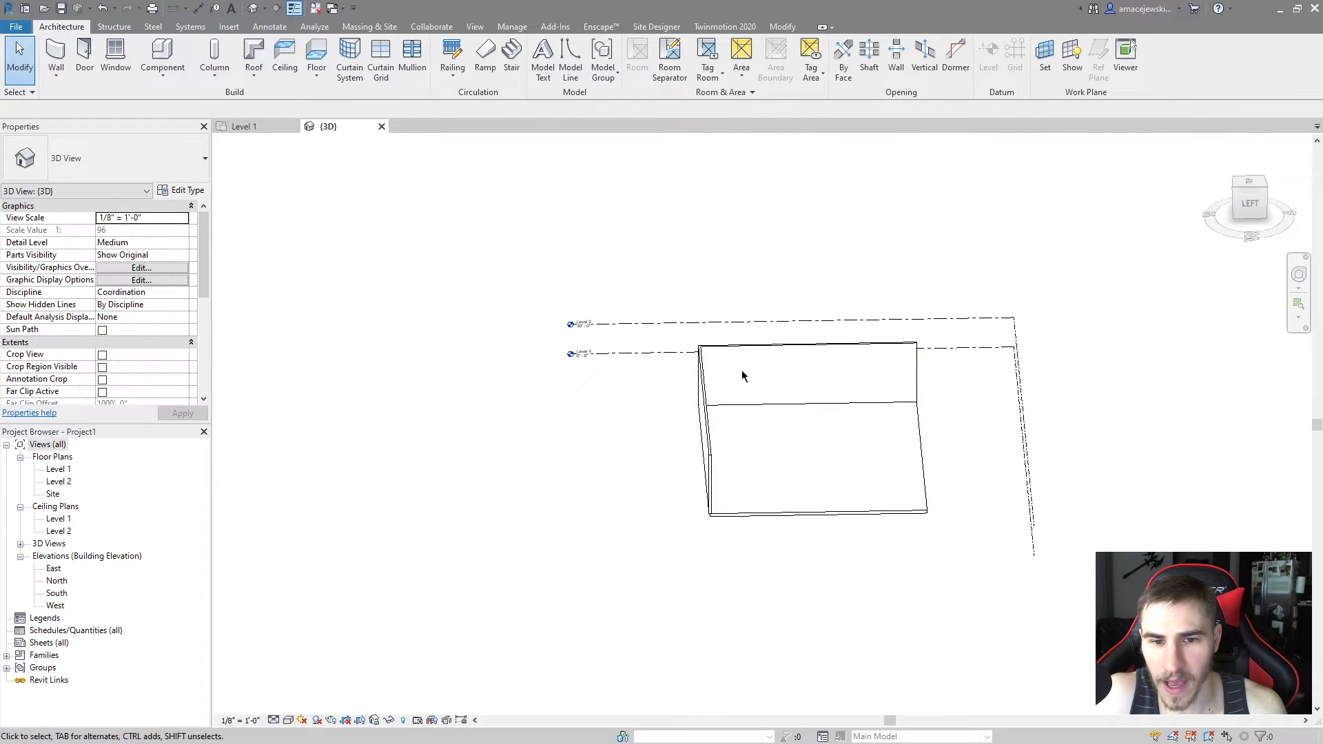
middle_click_drag(808, 501, 786, 321, "shift")
left_click(601, 26)
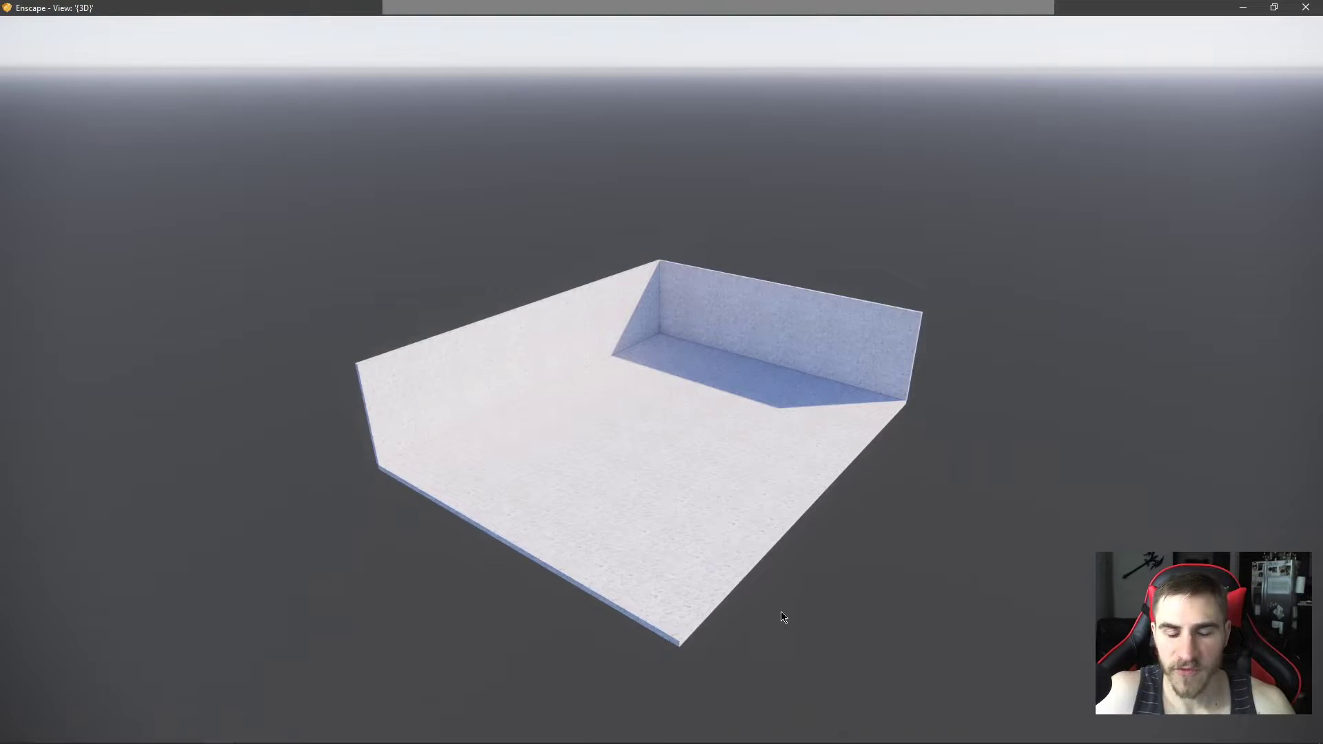
scroll(674, 452, "up", 5)
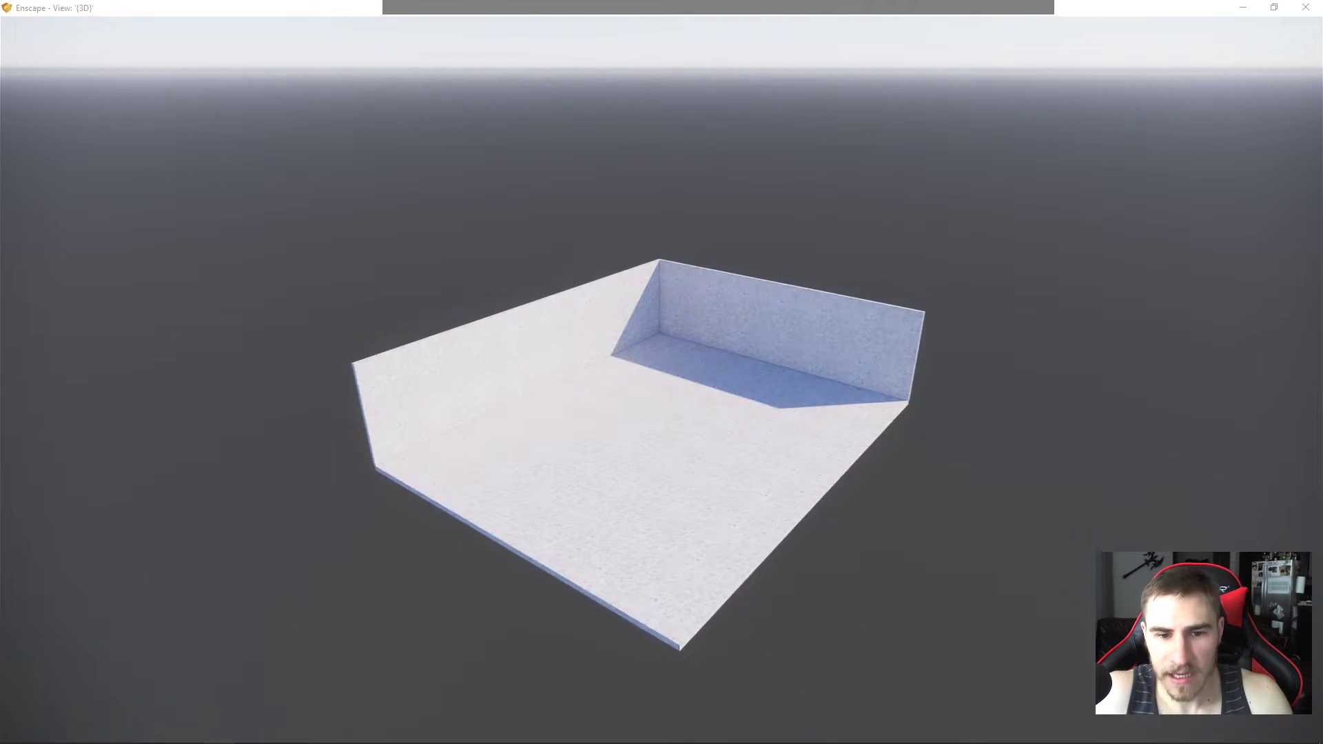
Examine the scale and tiling of the concrete texture on the rendered floor and walls up close.
scroll(673, 451, "up", 5)
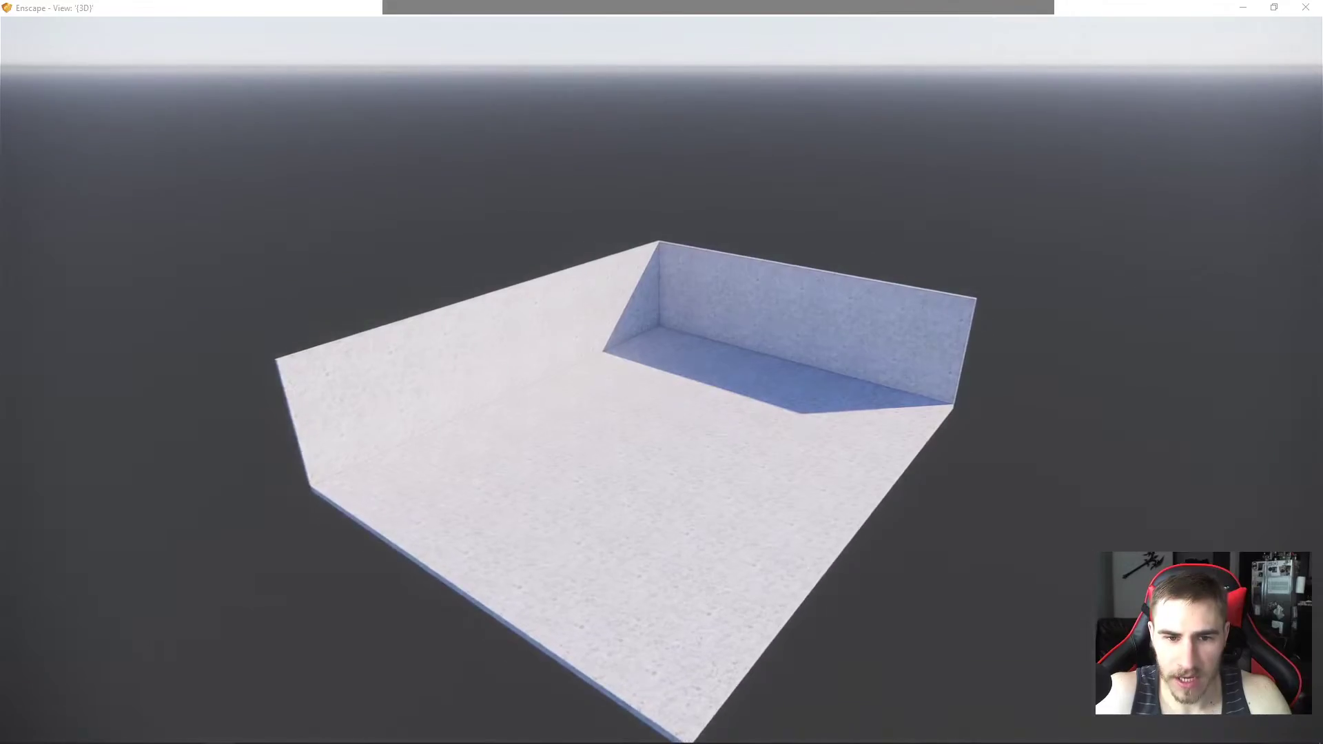
scroll(673, 451, "up", 5)
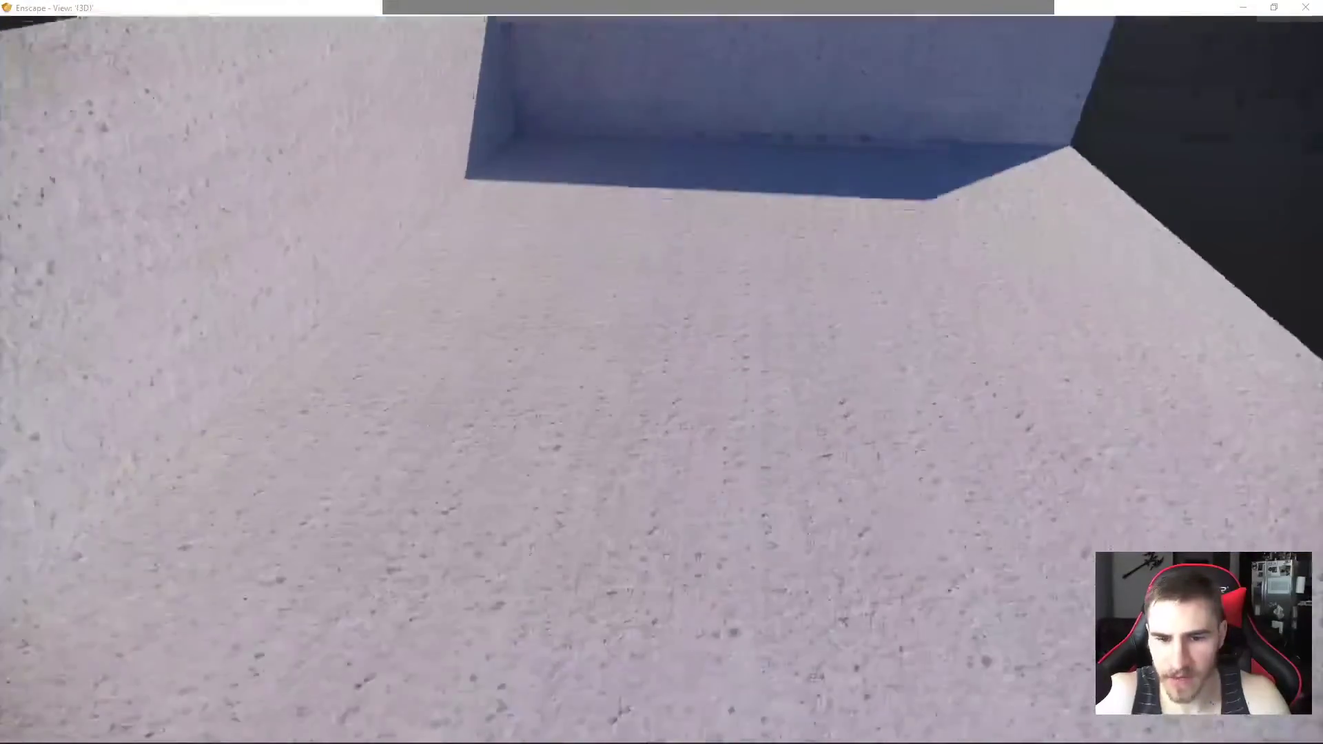
key("s")
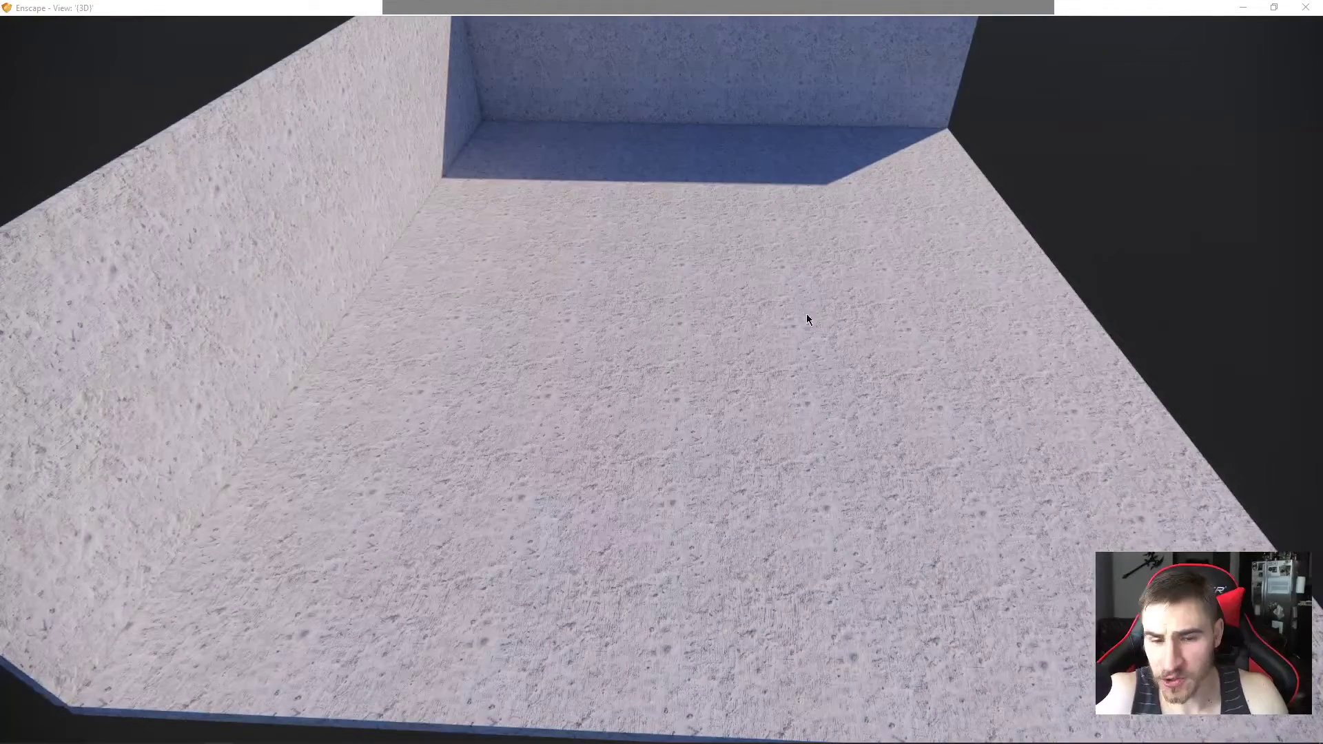
left_click_drag(786, 532, 661, 449)
key("w")
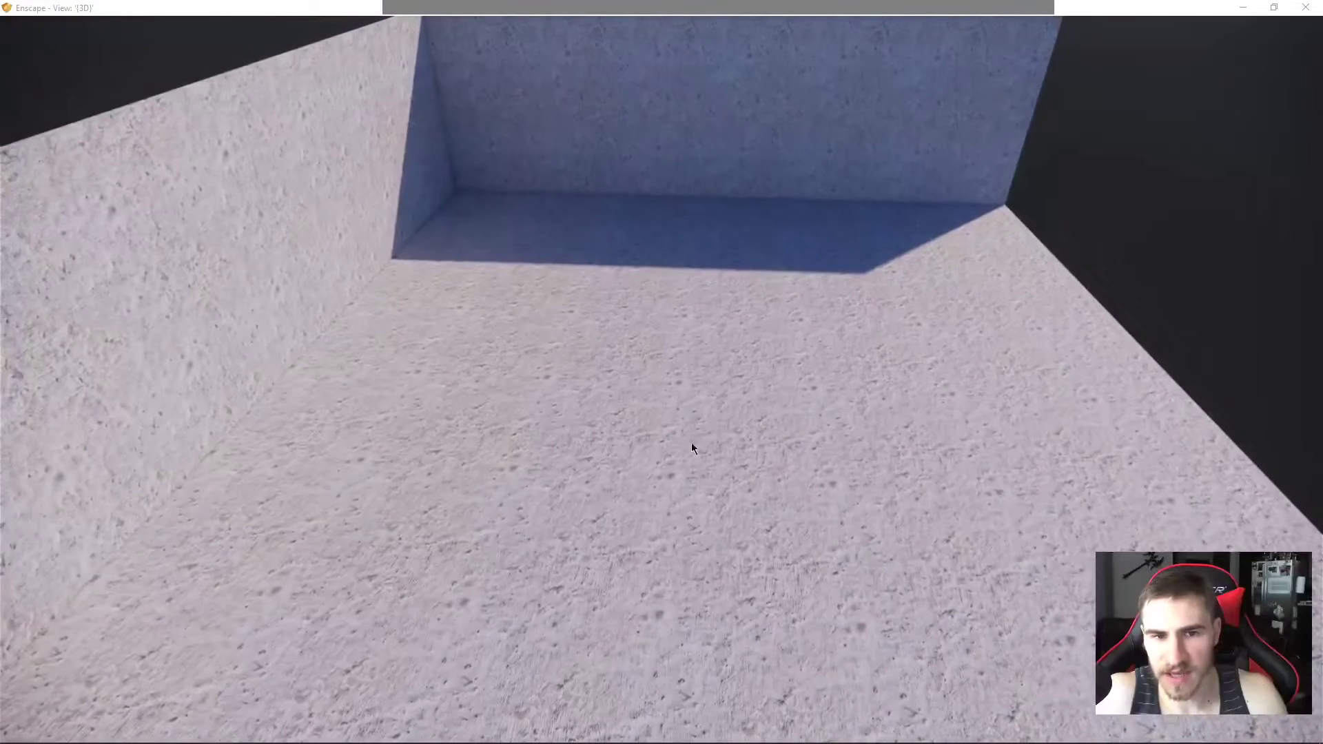
Switch to Revit and open the appearance properties of the Concrete material.
key("alt+Tab")
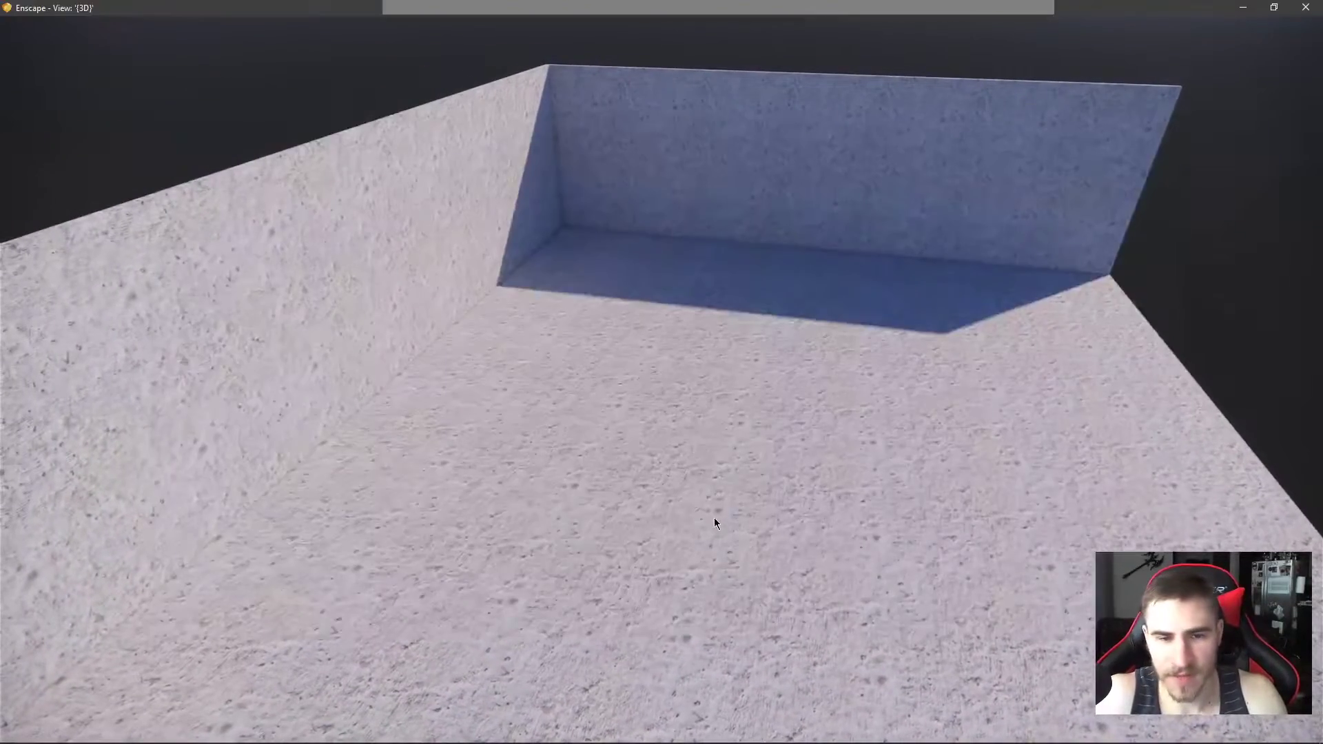
key("alt+Tab")
left_click(752, 250)
key("alt+Tab")
key("Tab")
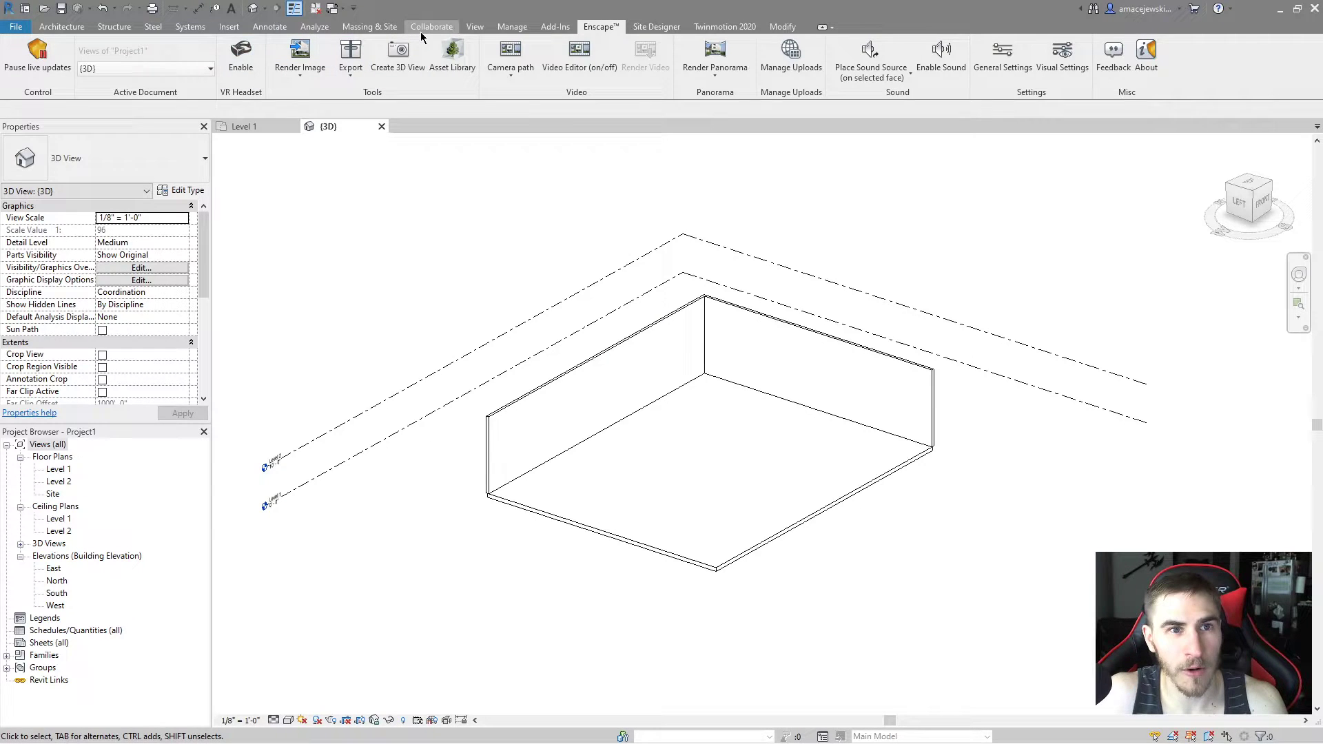
left_click(512, 26)
left_click(59, 55)
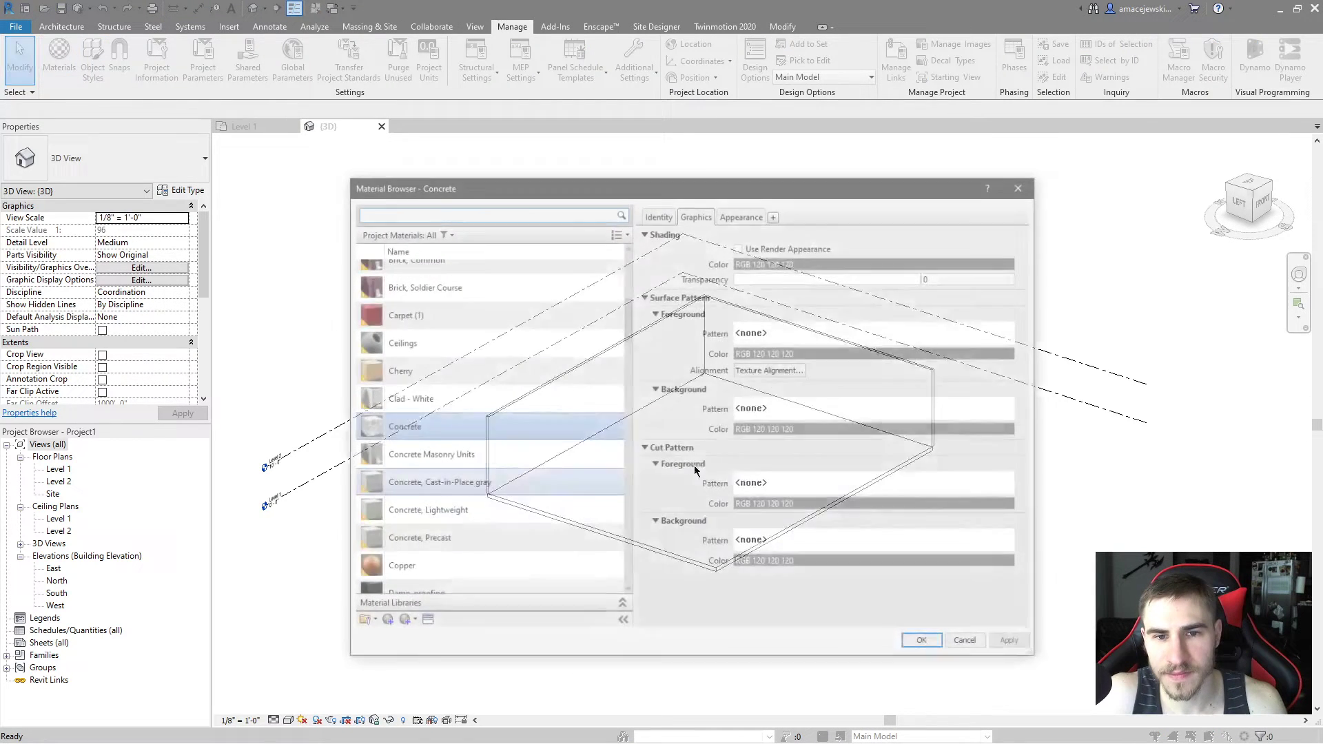
left_click(742, 214)
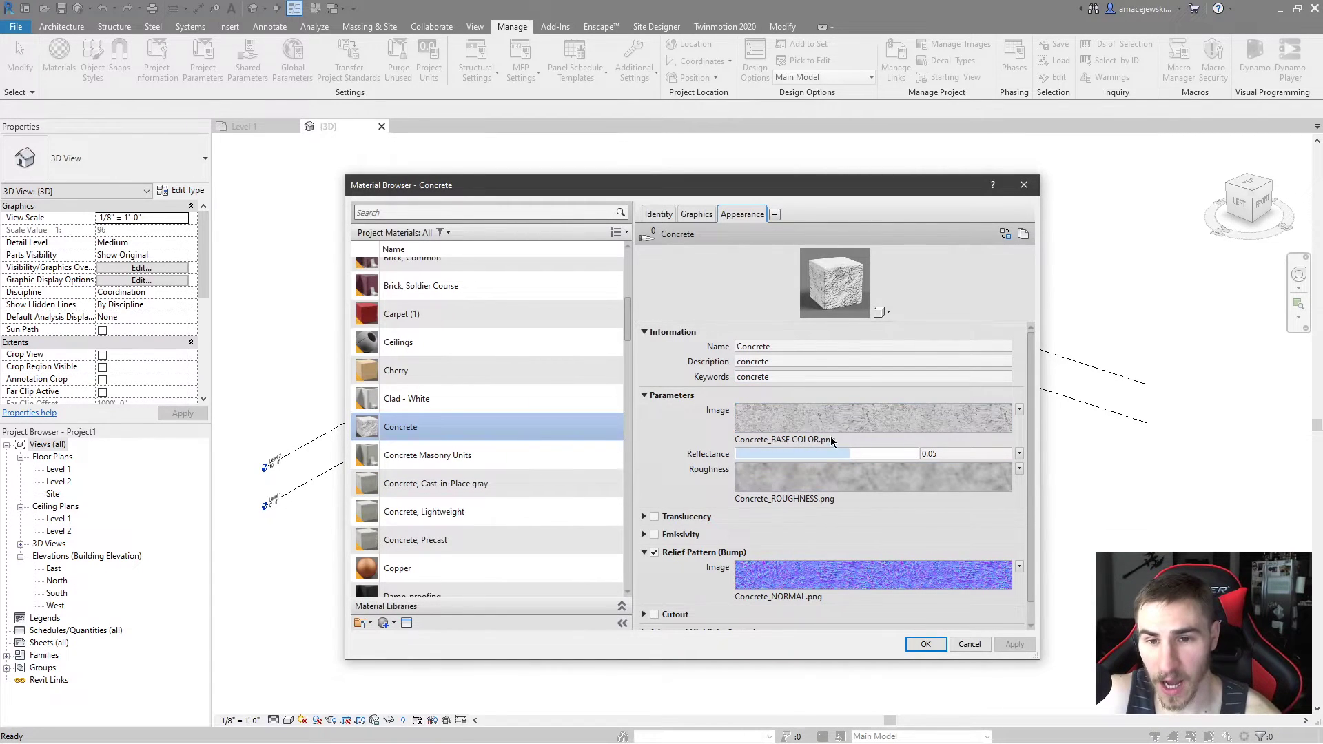
Set the sample size of the Concrete_BASE COLOR.png texture to 20'-0" by 20'-0" and accept the material changes.
left_click(825, 415)
left_click(714, 426)
key("Tab")
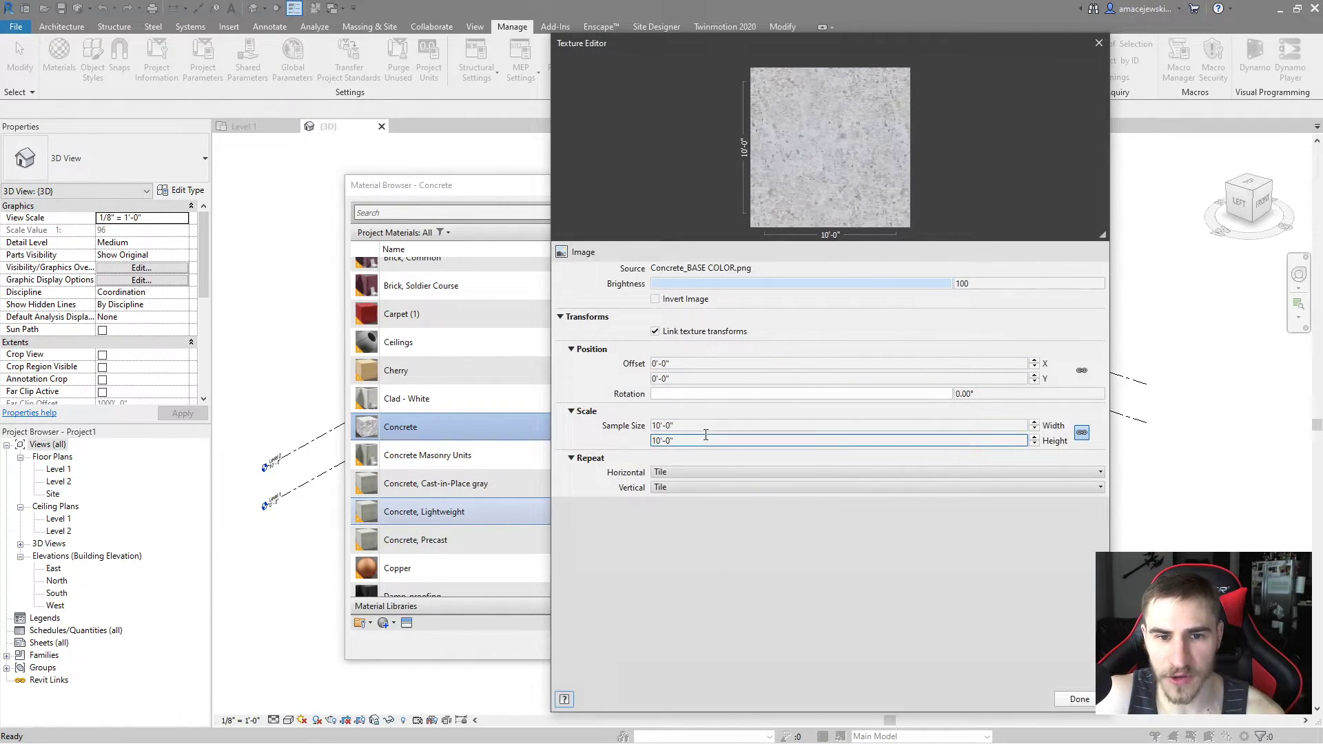
type("20")
key("Return")
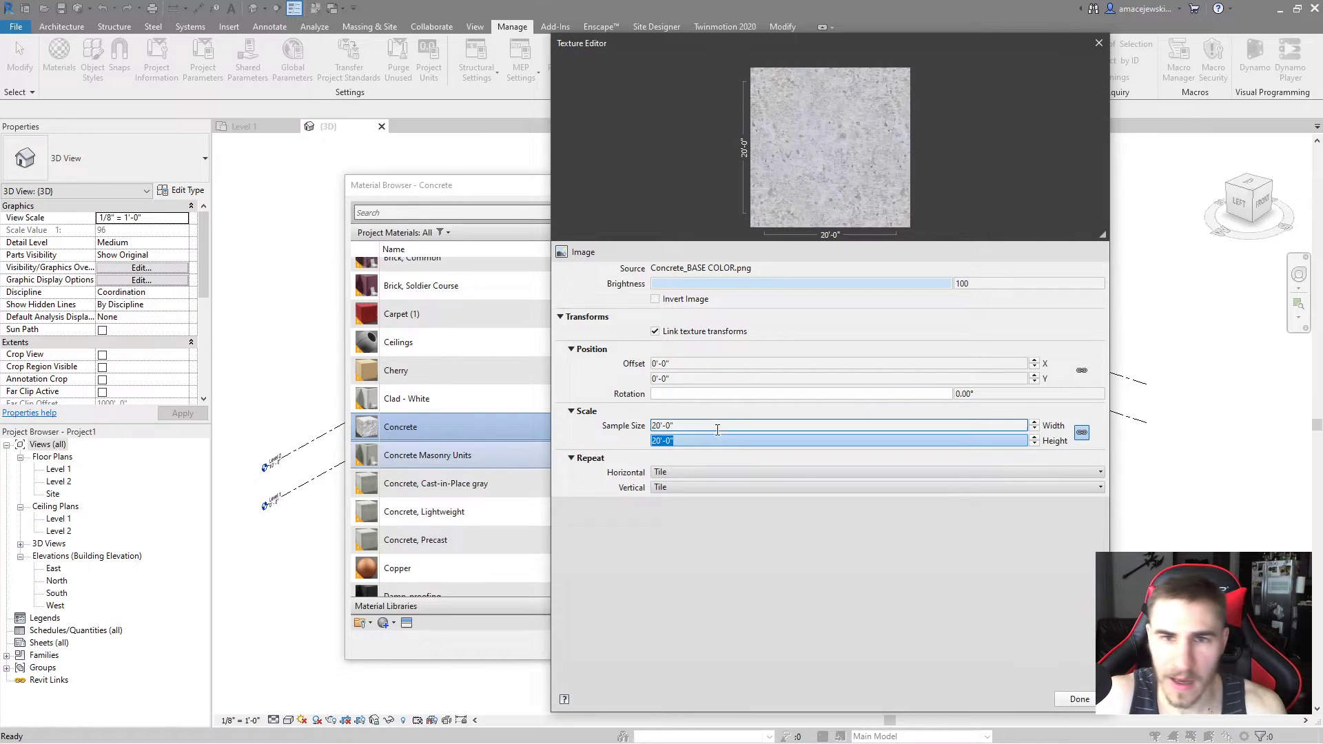
left_click(1065, 700)
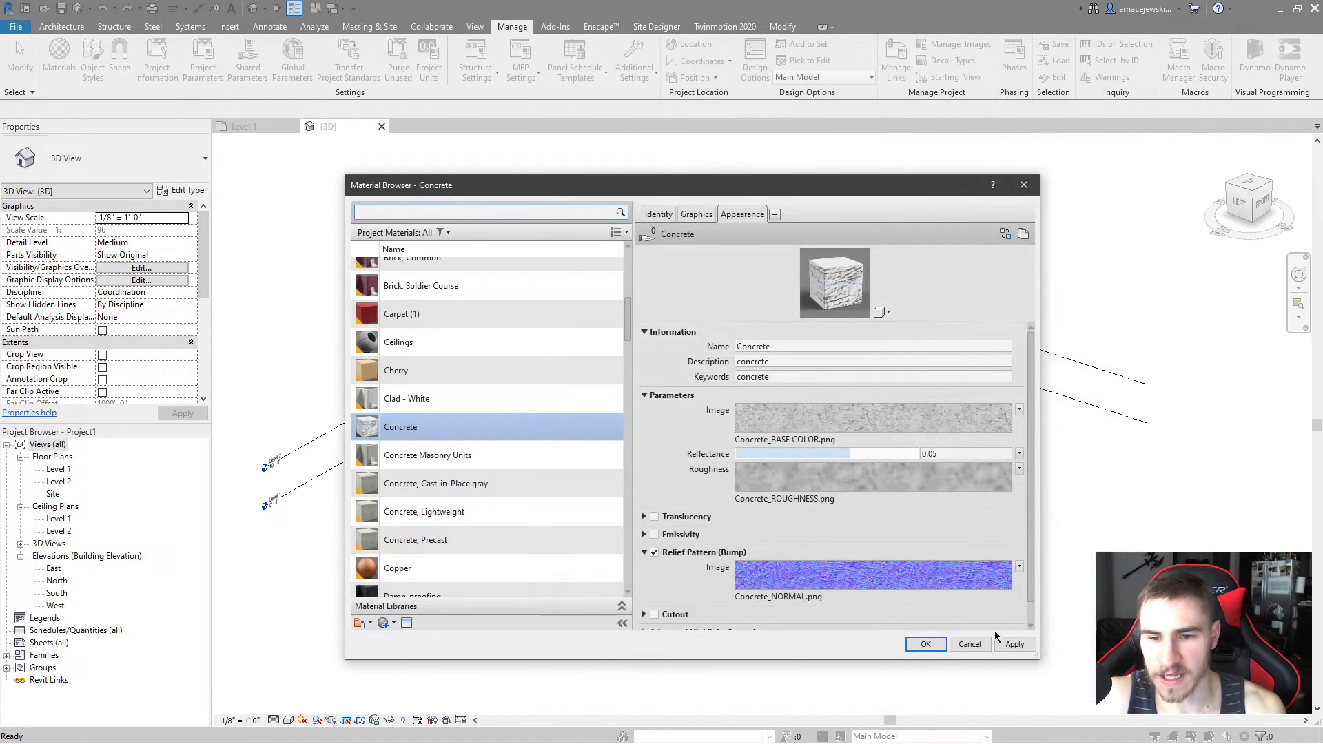
left_click(926, 644)
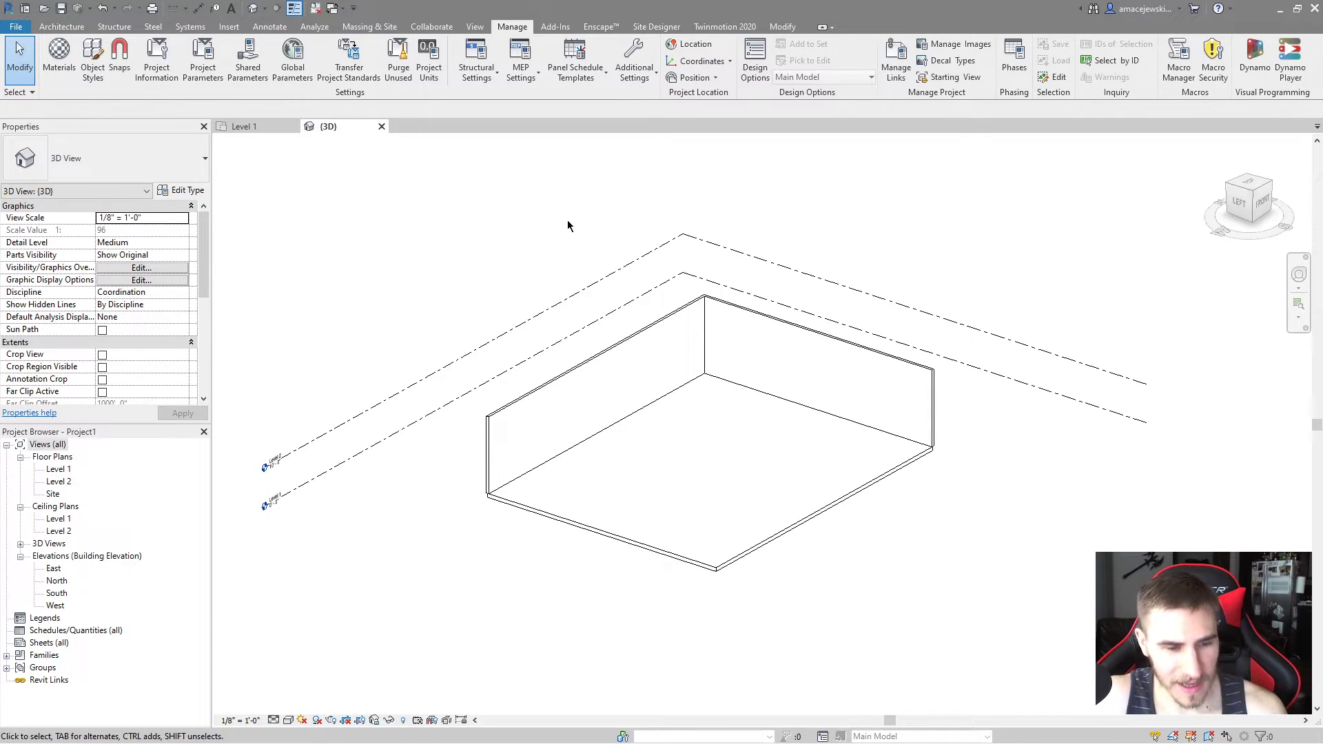
Switch to Enscape and examine the rescaled concrete texture on the wall and floor from close range.
key("super")
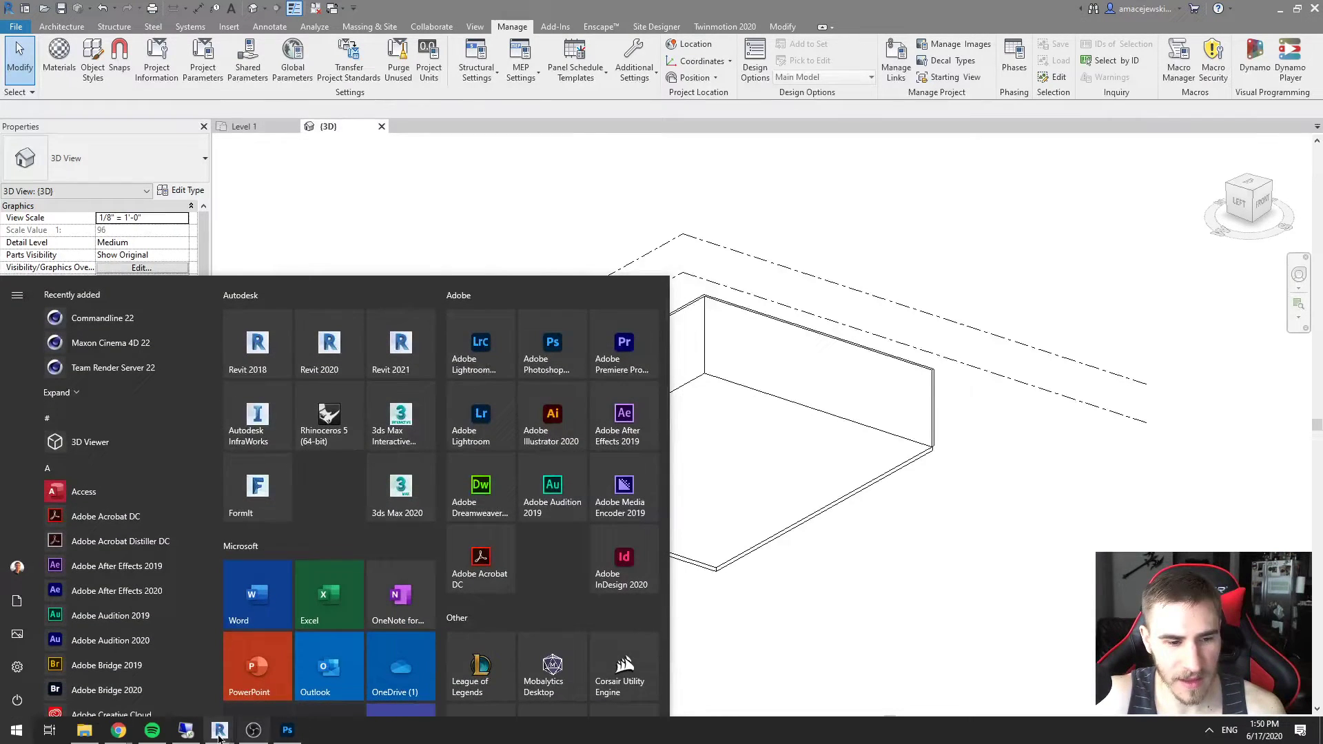
mouse_move(254, 731)
left_click(352, 633)
left_click_drag(634, 448, 573, 328)
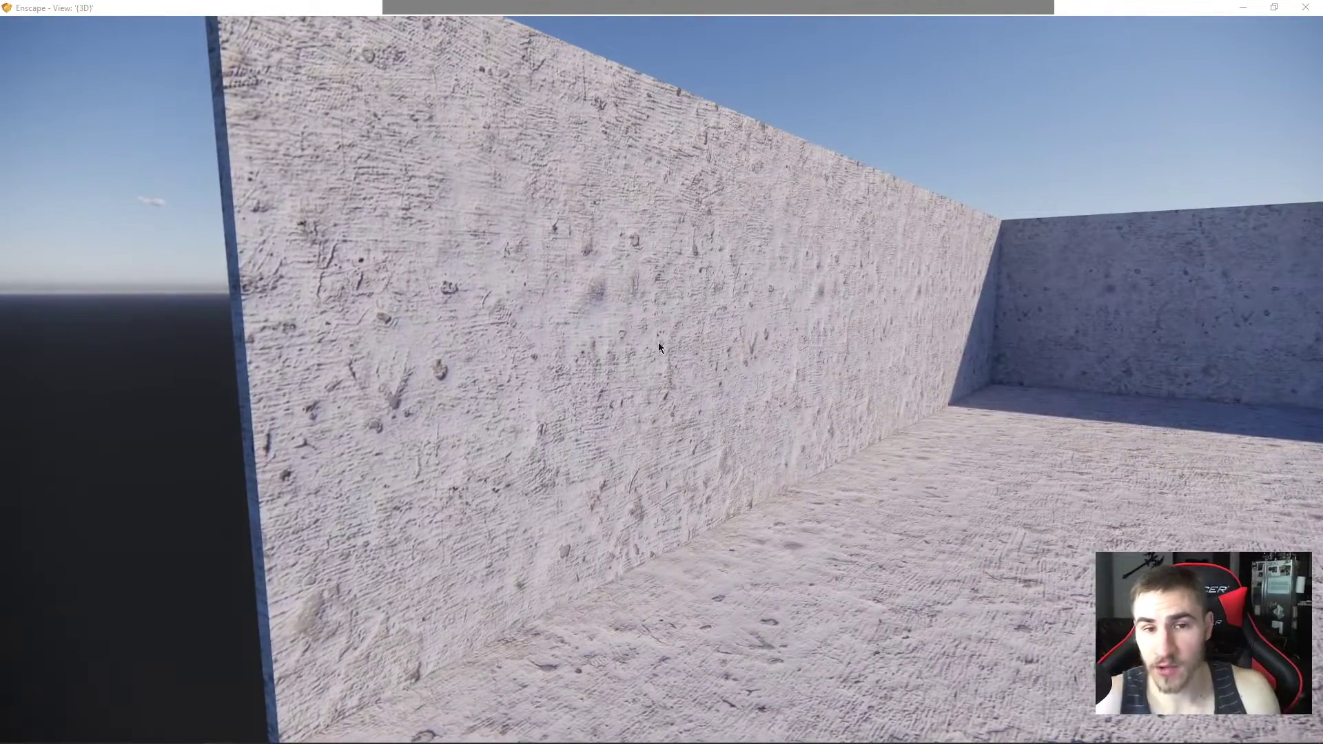
left_click_drag(472, 379, 575, 488)
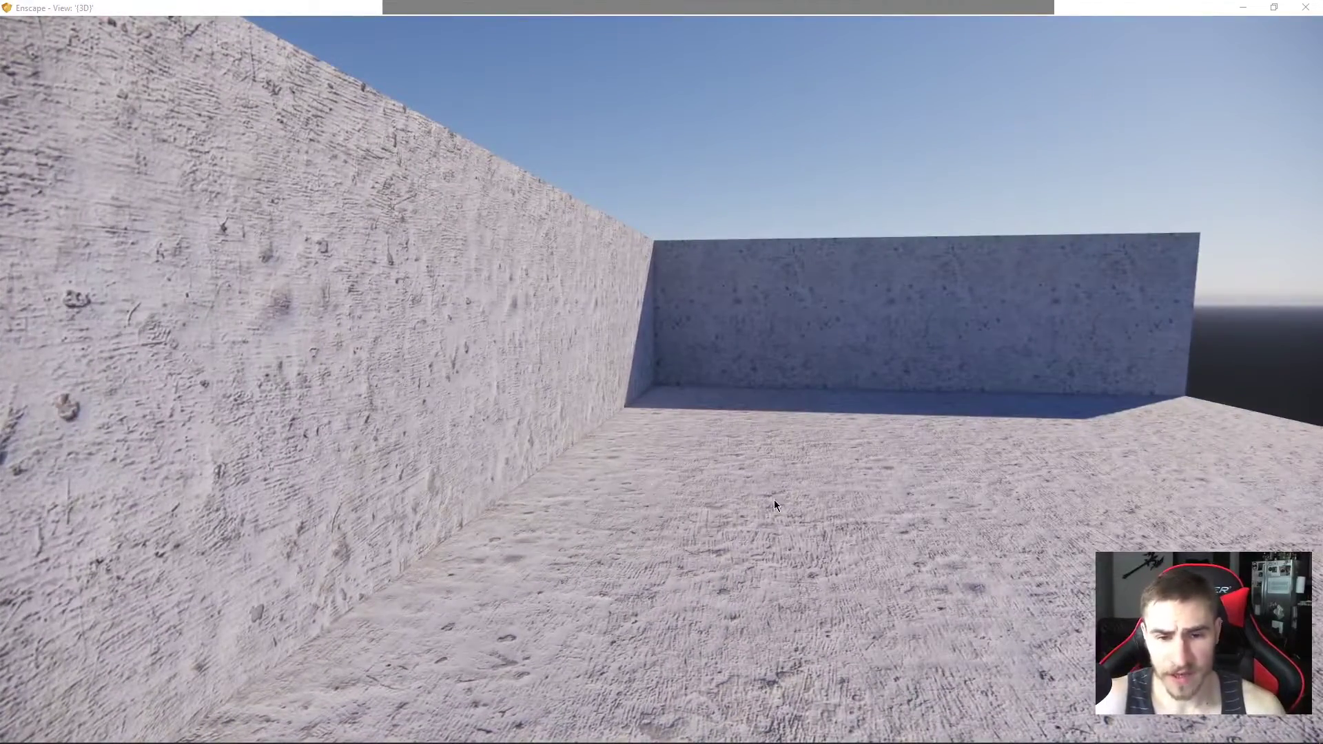
left_click_drag(771, 498, 725, 515)
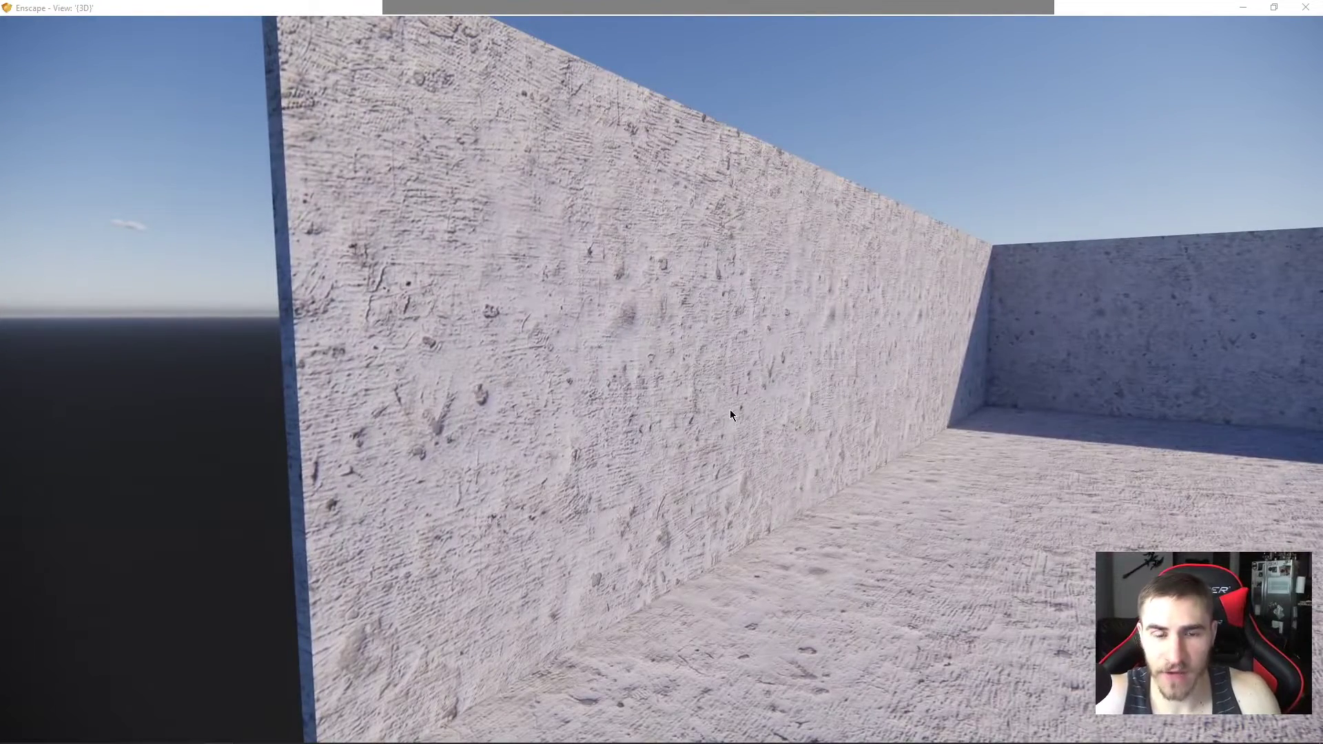
Switch to Revit and set the Concrete material's normal map depth amount to 5.00, accepting the material changes.
key("alt+Tab")
key("alt+Tab")
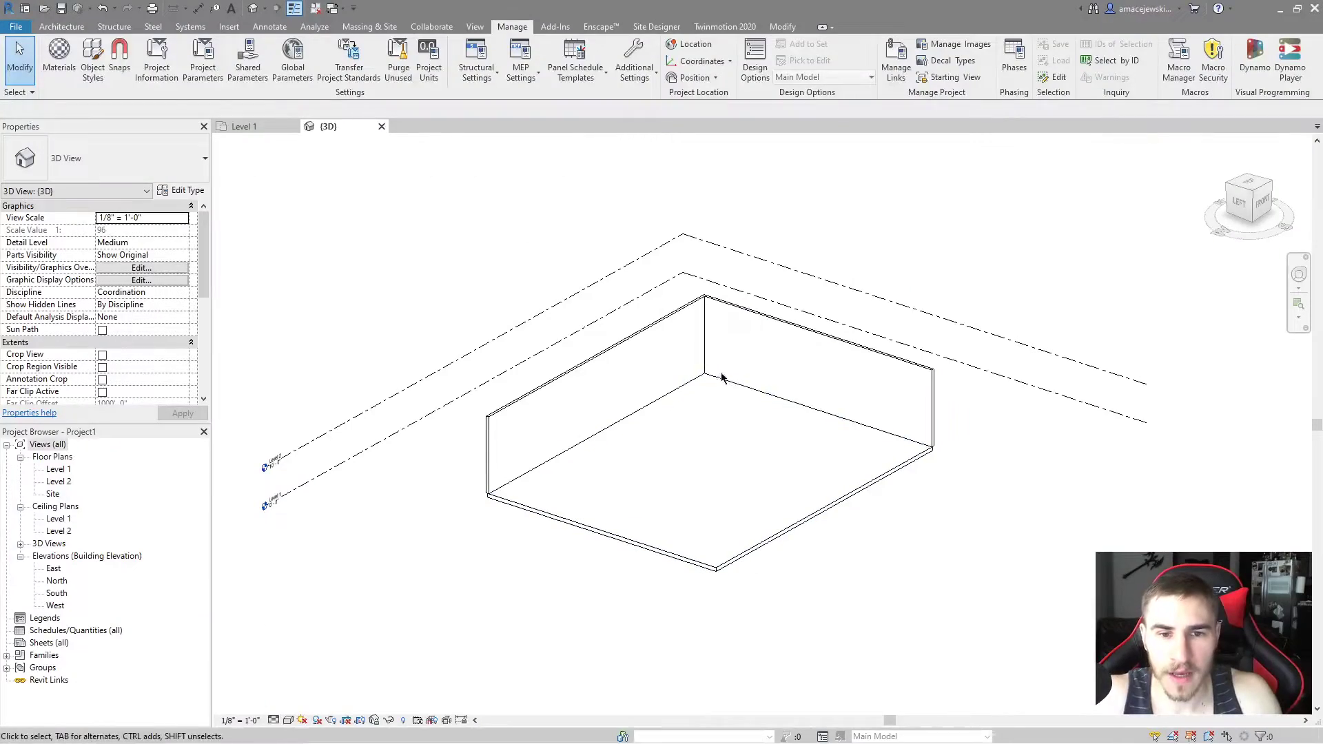
left_click(59, 55)
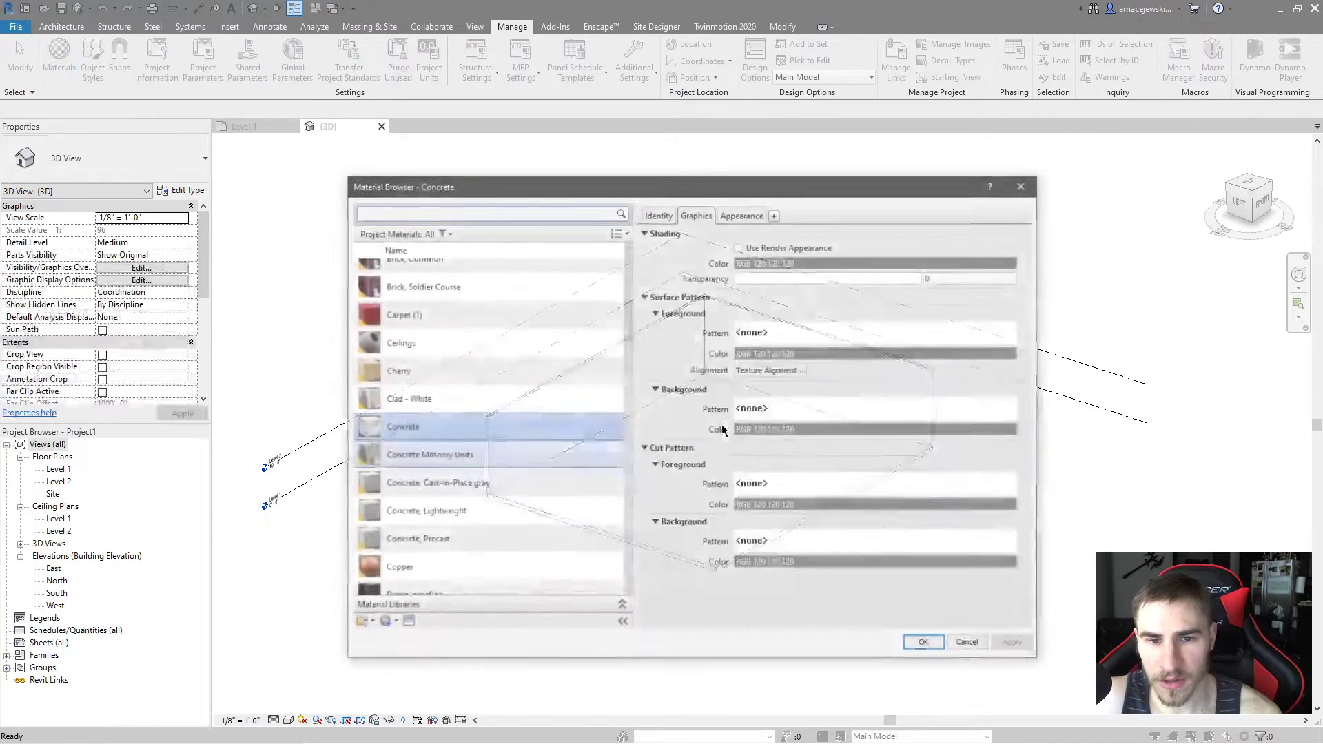
left_click(739, 215)
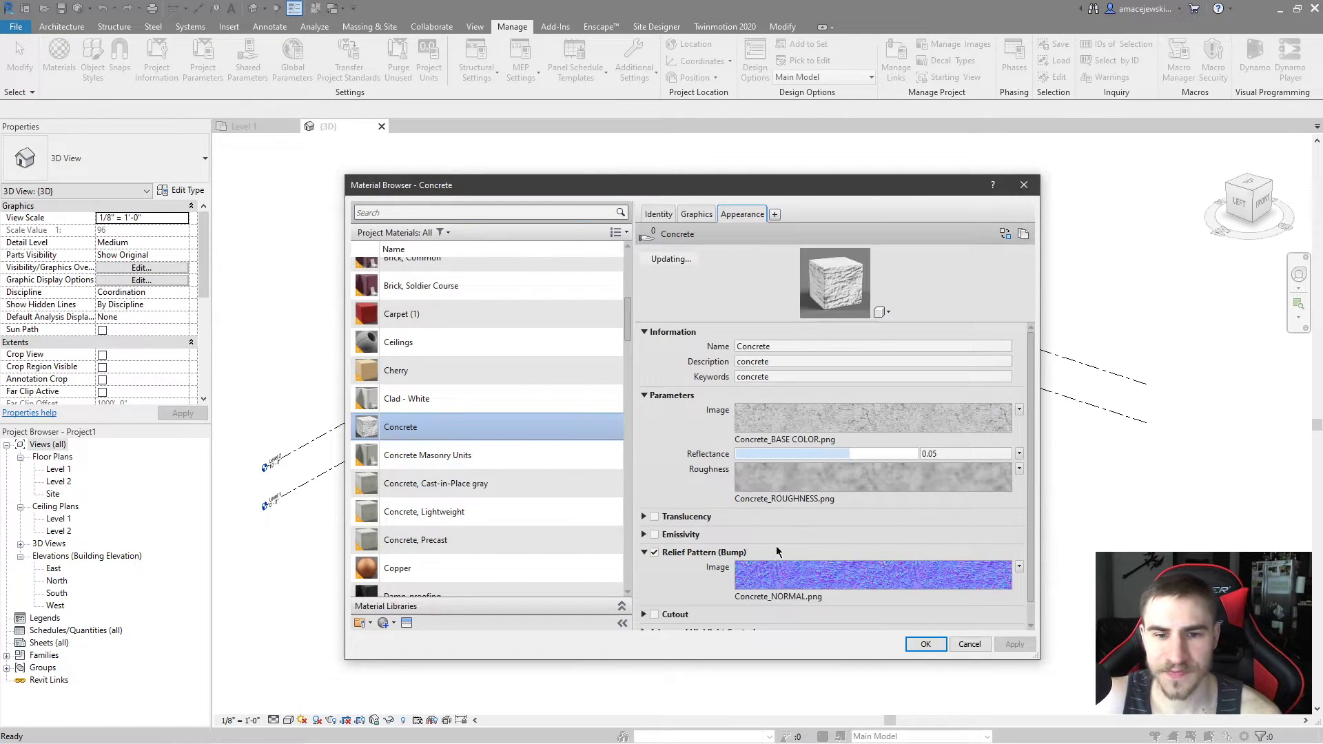
left_click(783, 574)
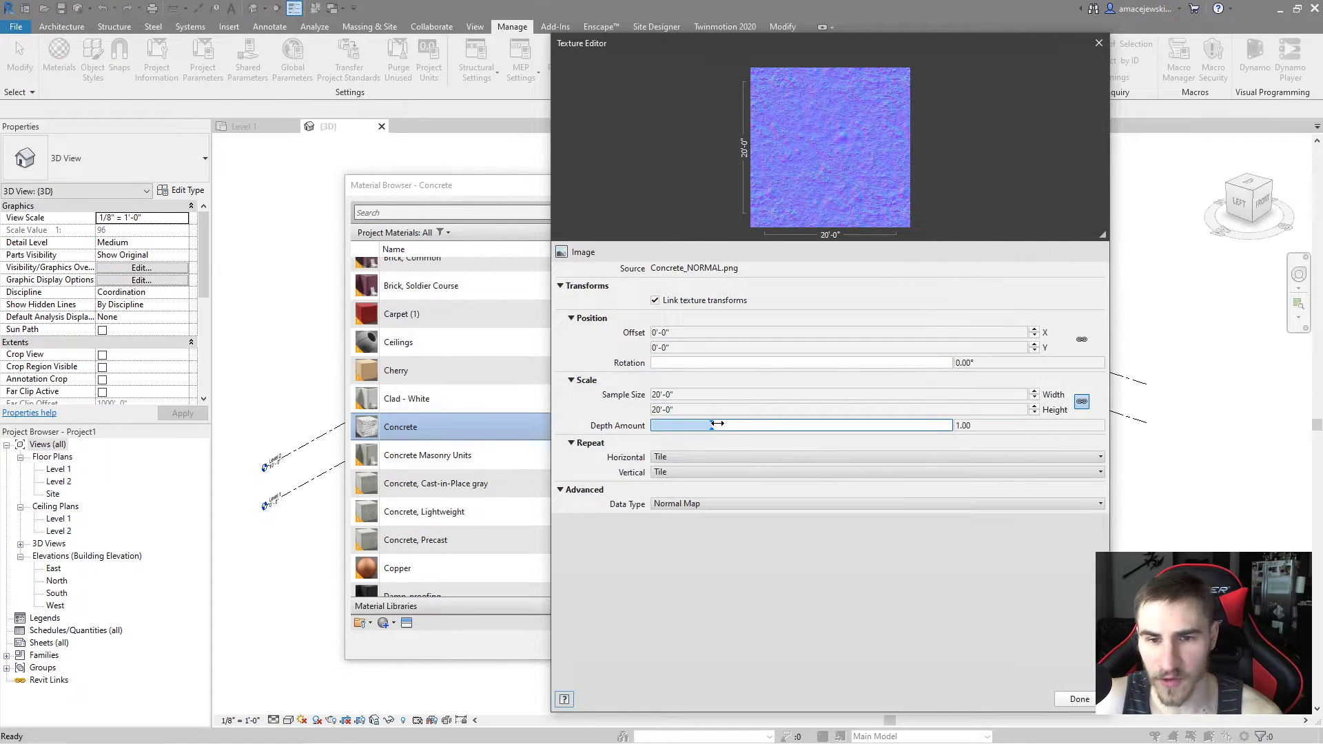
left_click_drag(716, 423, 988, 557)
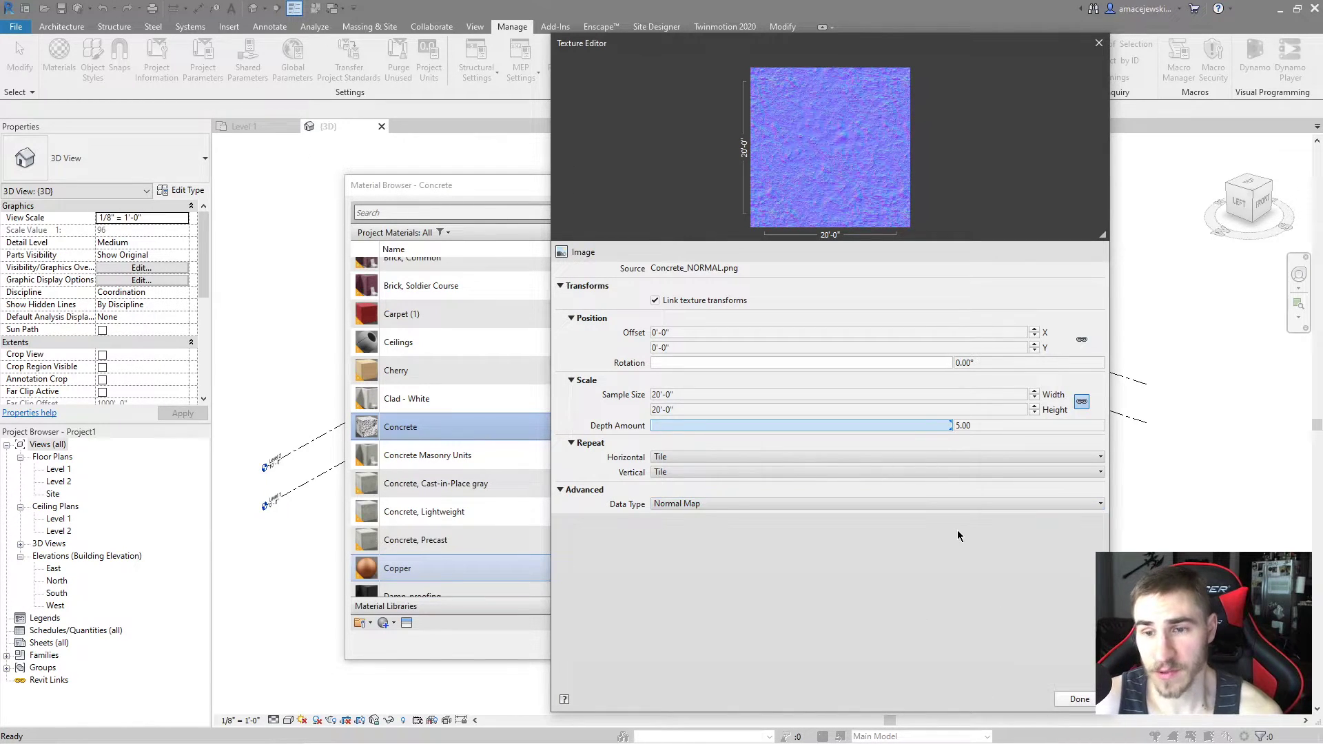
left_click(1065, 699)
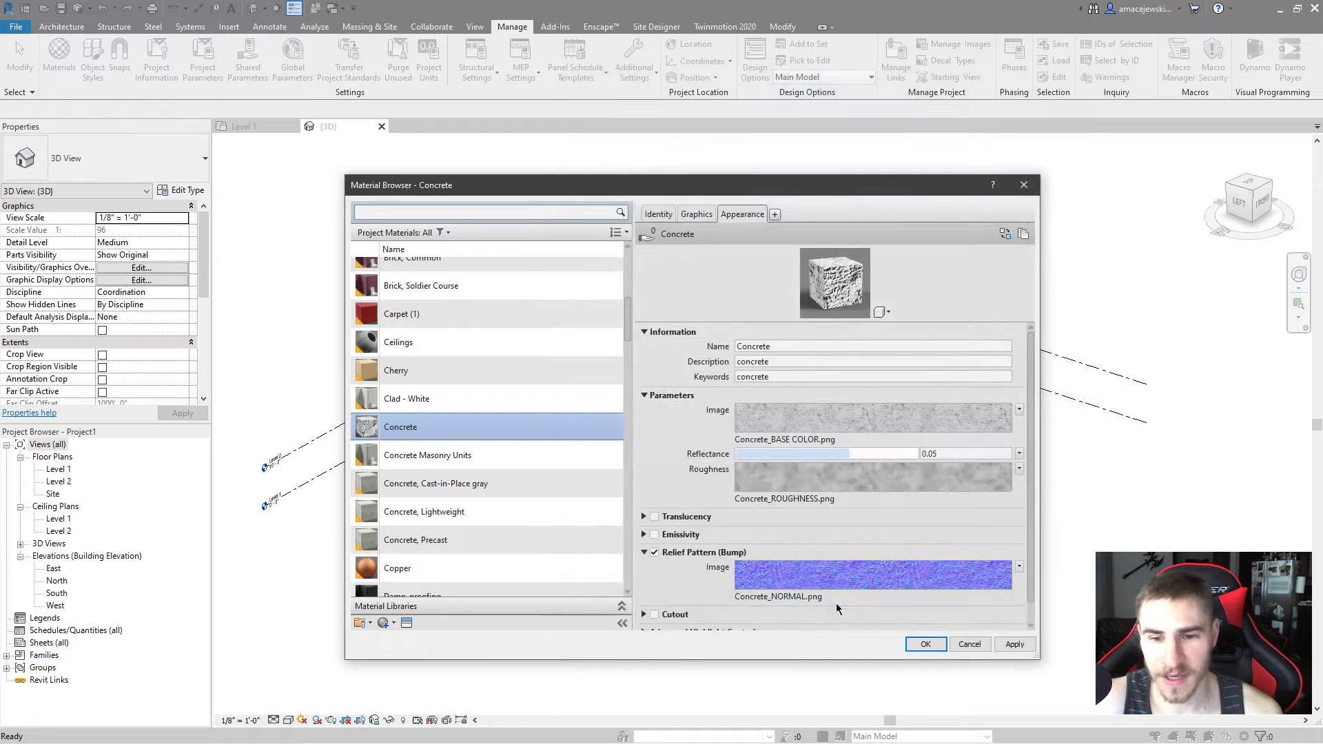
left_click(926, 644)
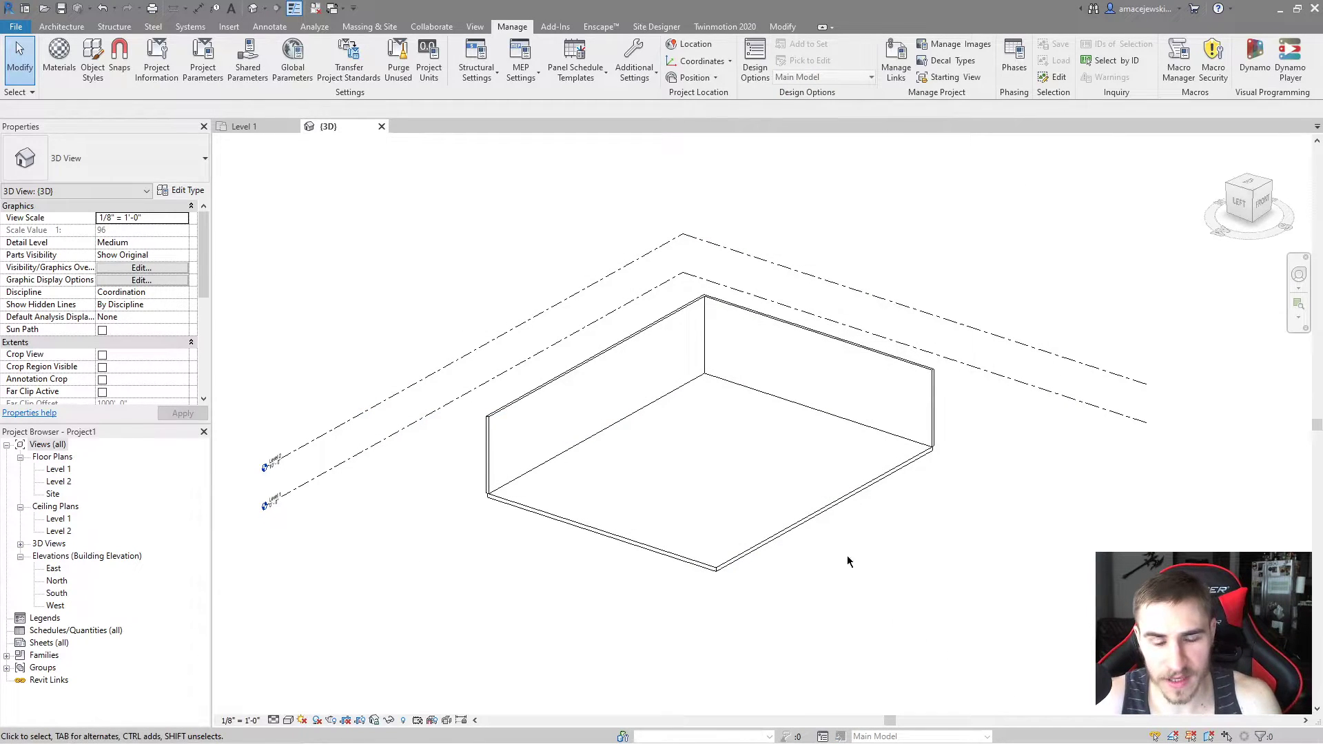
Switch to Enscape and examine the concrete relief on the walls and floor, both up close and from above.
key("super")
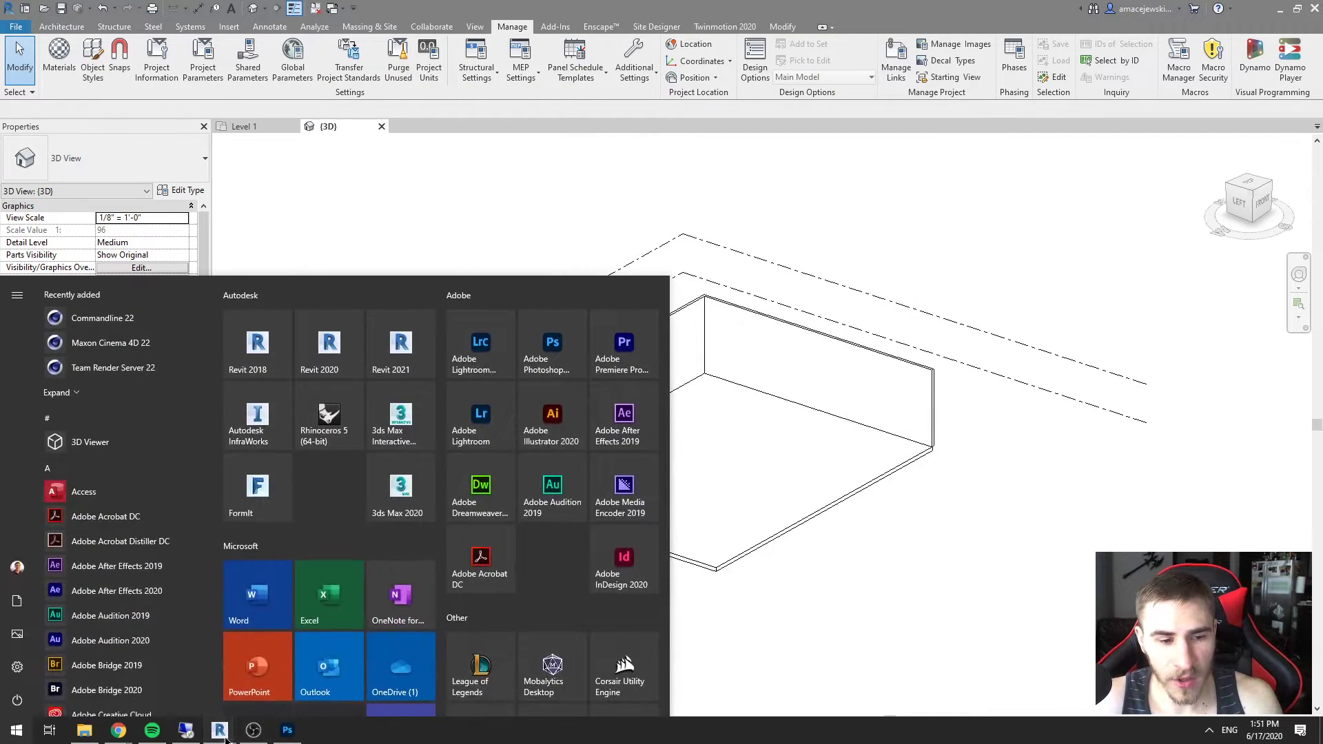
mouse_move(283, 732)
left_click(297, 666)
left_click_drag(865, 459, 640, 534)
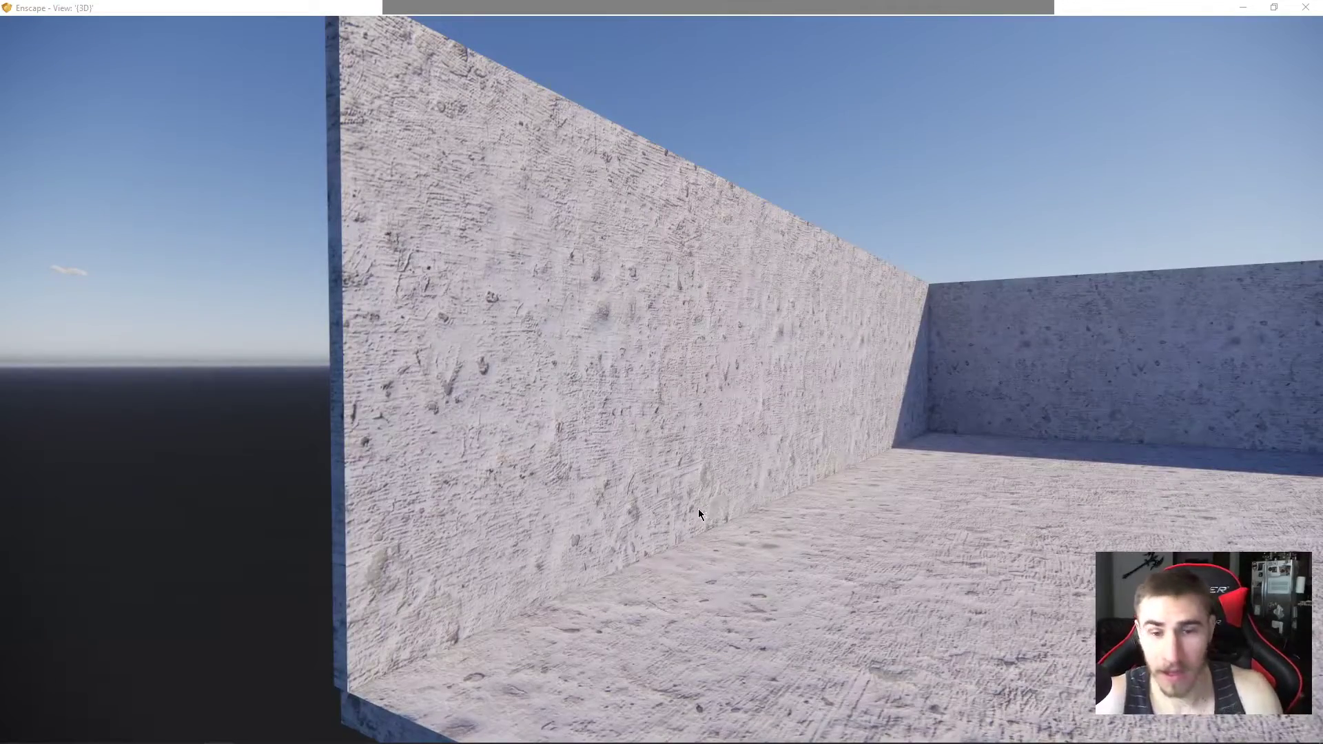
mouse_move(699, 514)
left_mouse_down()
mouse_move(679, 519)
mouse_move(696, 514)
left_mouse_up()
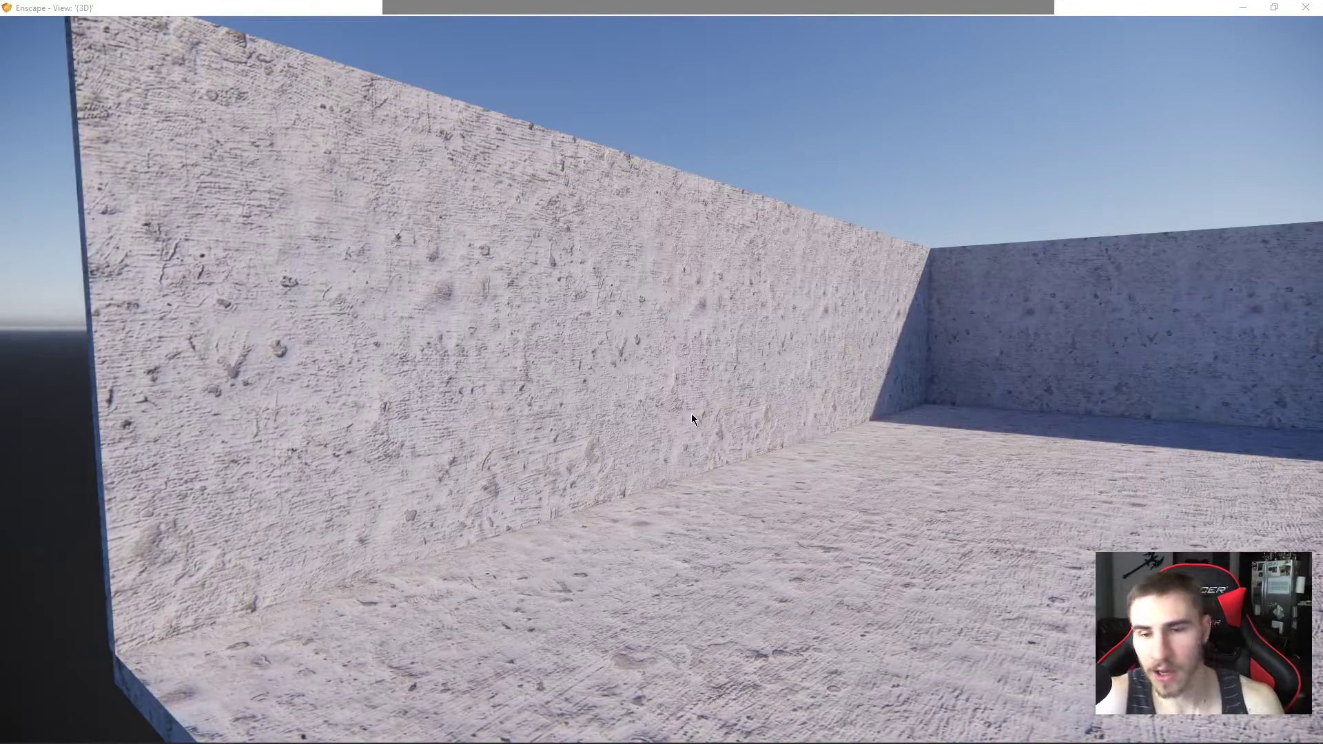
left_click_drag(657, 443, 577, 501)
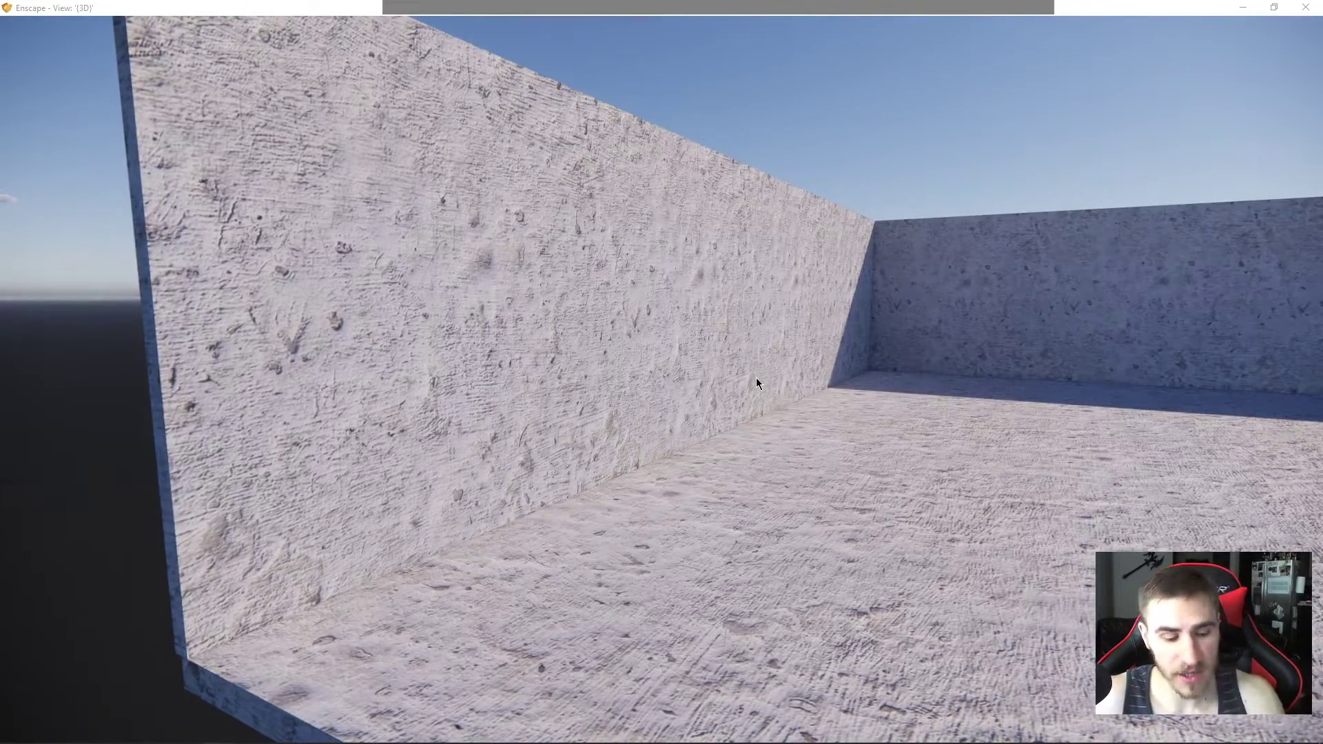
left_click_drag(756, 378, 712, 417)
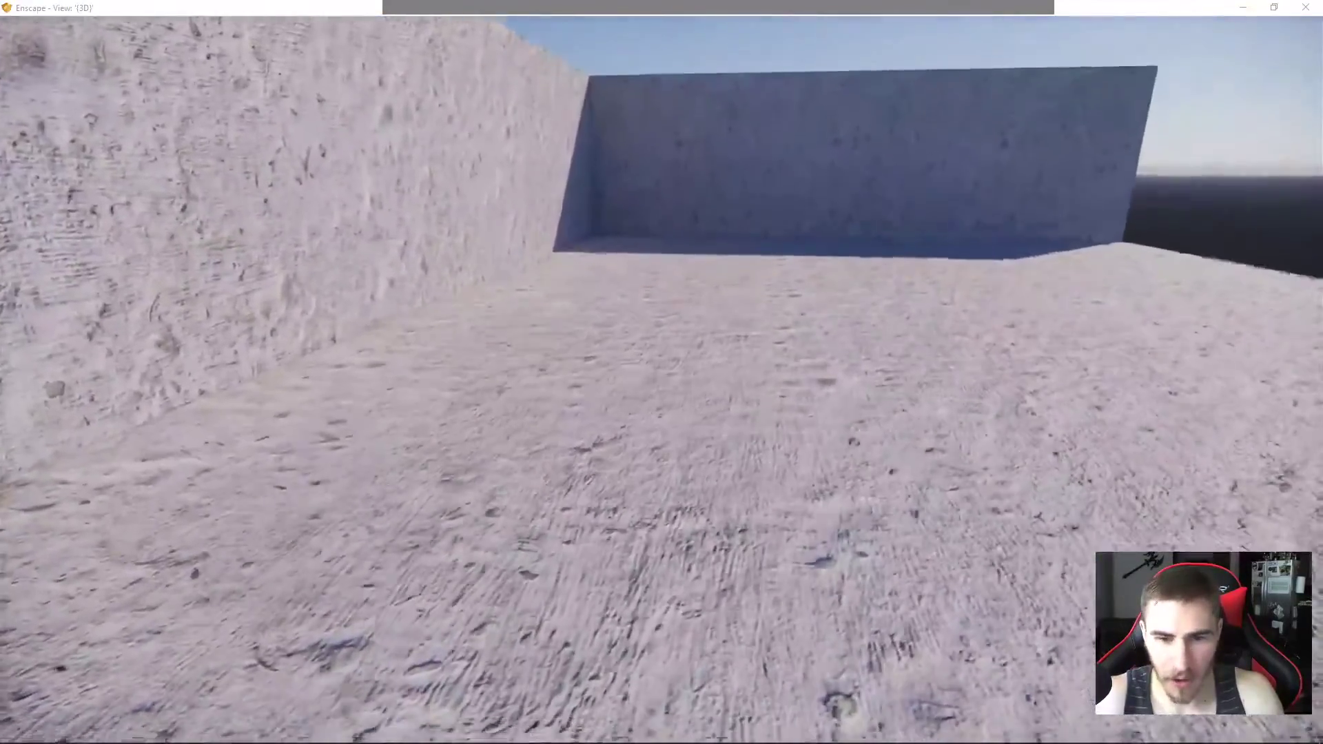
key("a")
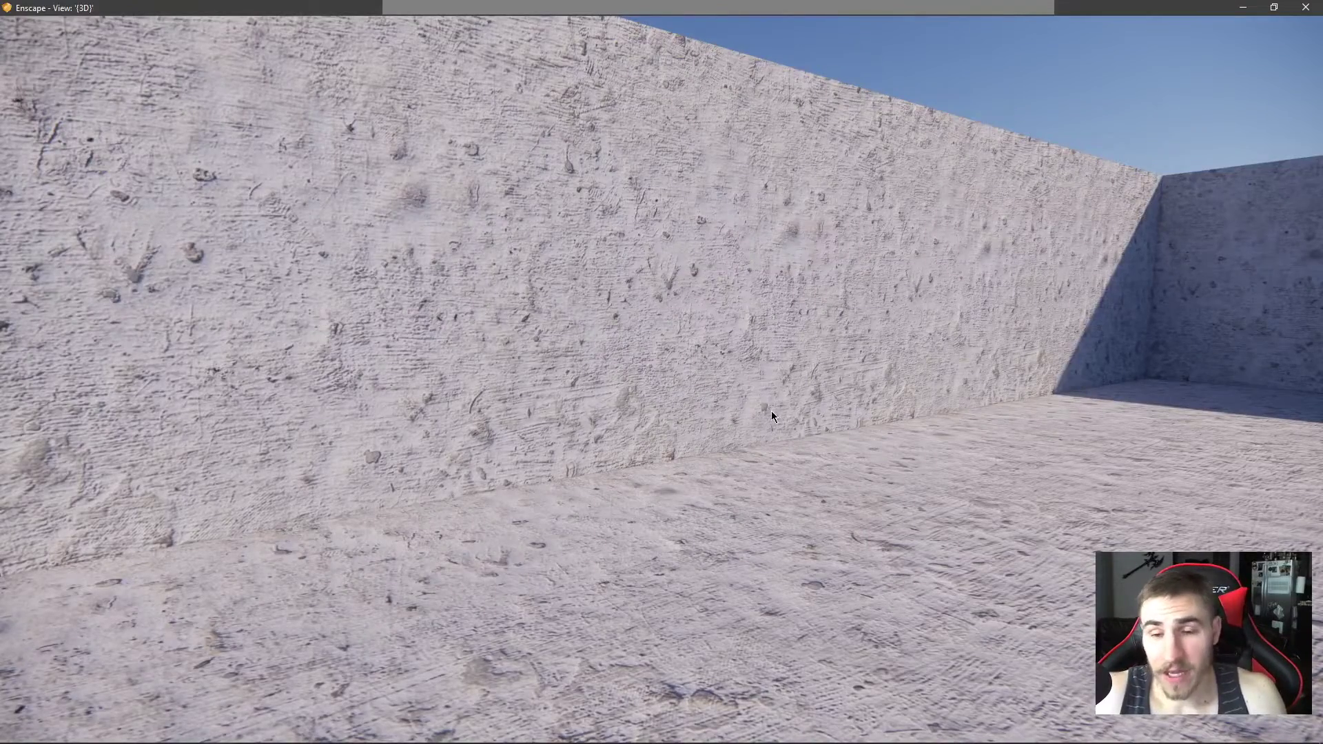
mouse_move(641, 471)
left_mouse_down()
mouse_move(862, 476)
mouse_move(635, 470)
left_mouse_up()
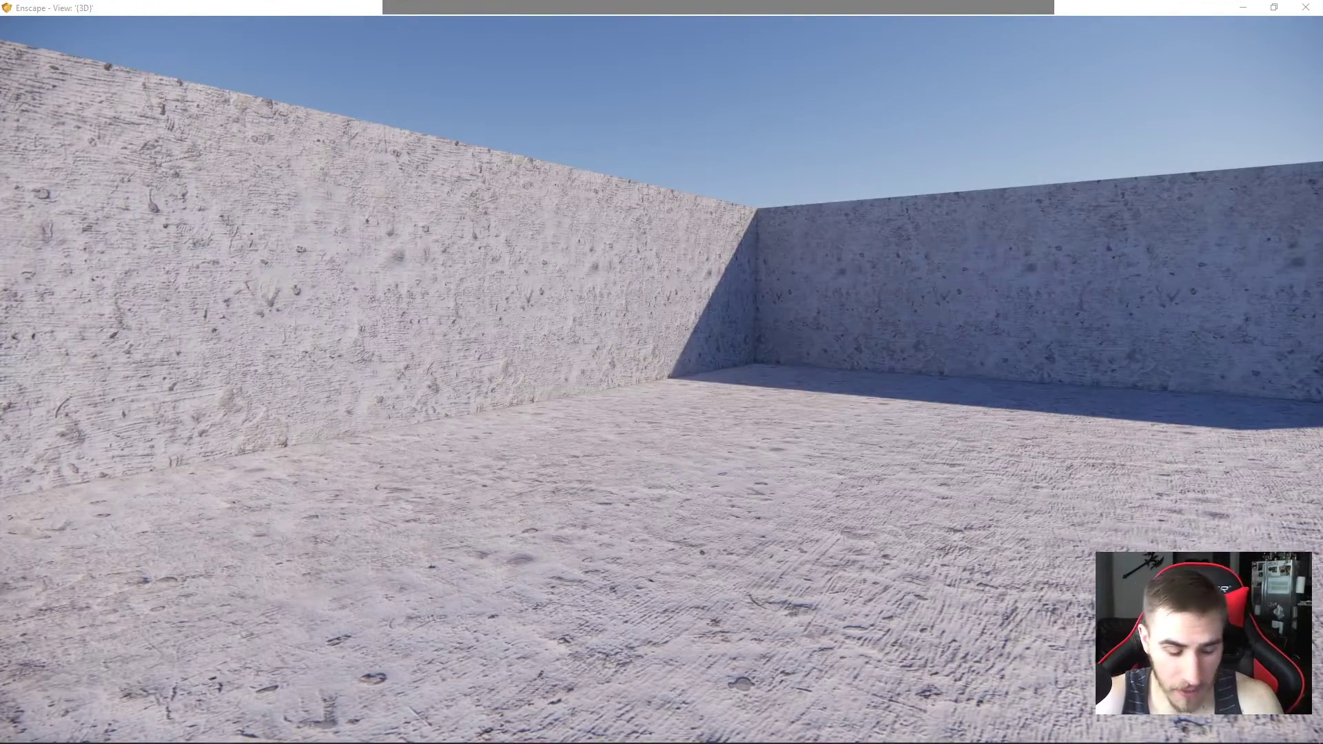
mouse_move(685, 496)
right_mouse_down()
mouse_move(685, 468)
mouse_move(685, 496)
right_mouse_up()
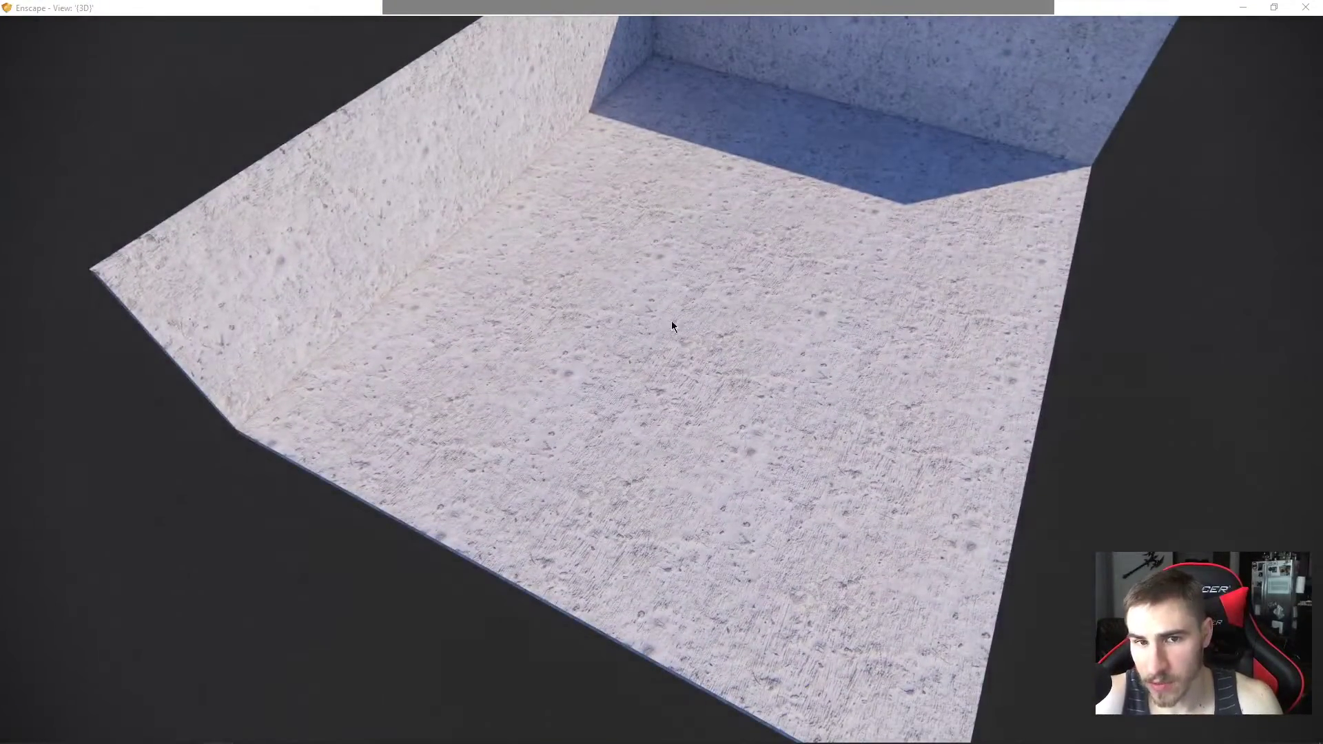
mouse_move(705, 247)
right_mouse_down()
mouse_move(704, 281)
mouse_move(705, 253)
right_mouse_up()
right_click_drag(734, 441, 734, 428)
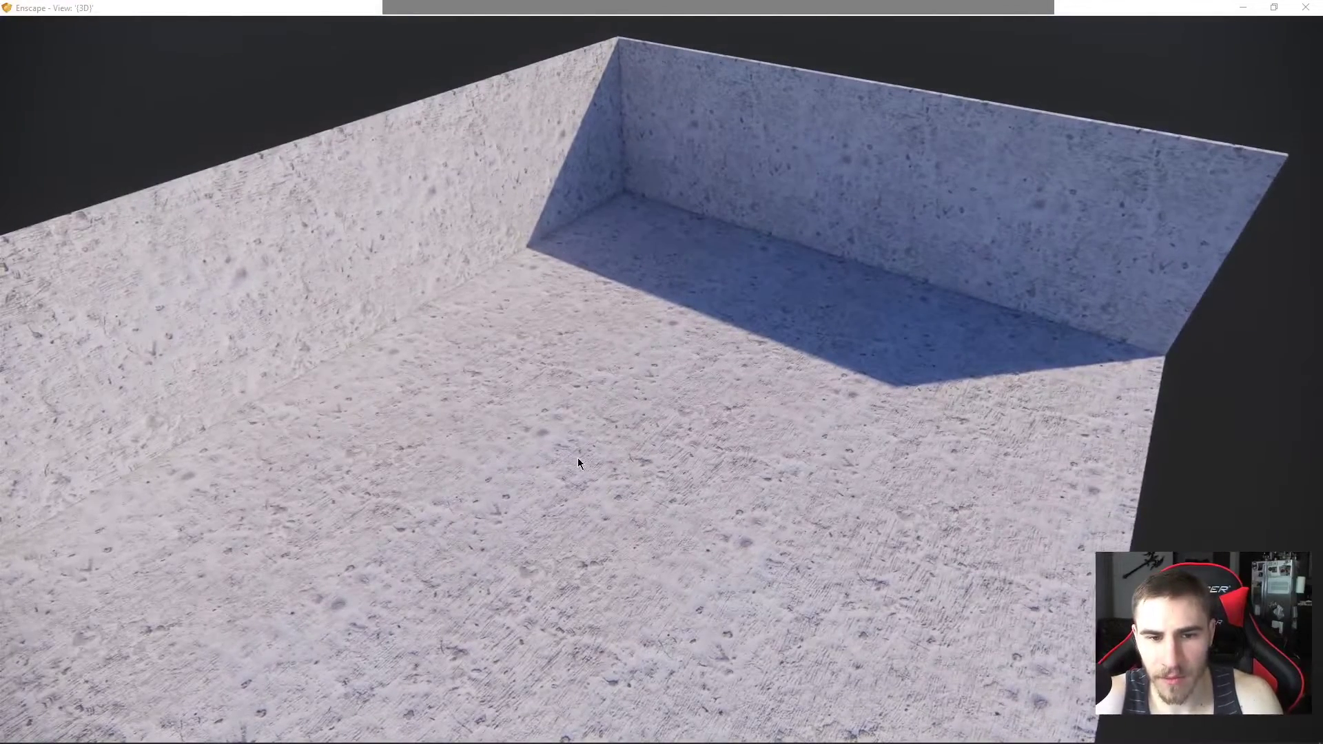